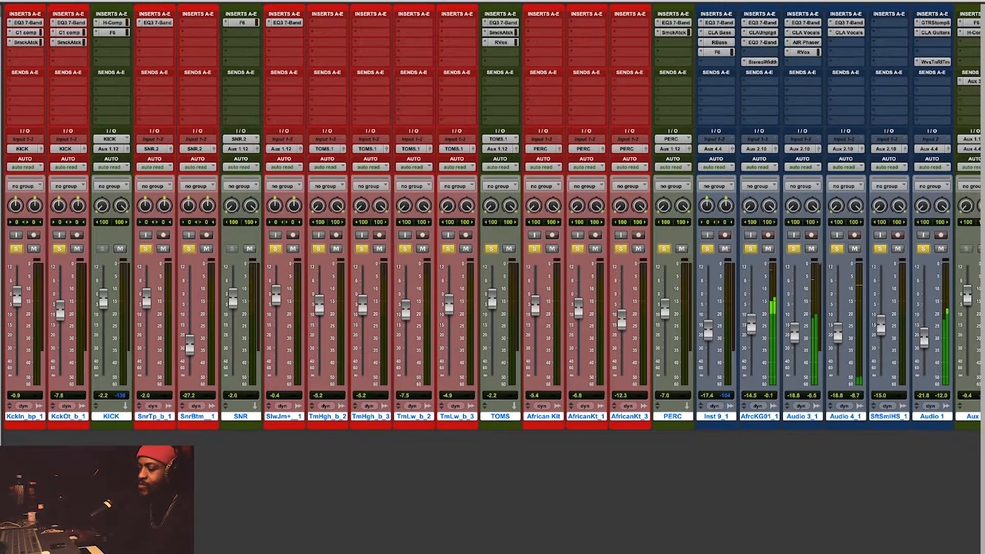
Rename the Aux 1 track as Drums
scroll(491, 216, right, 6)
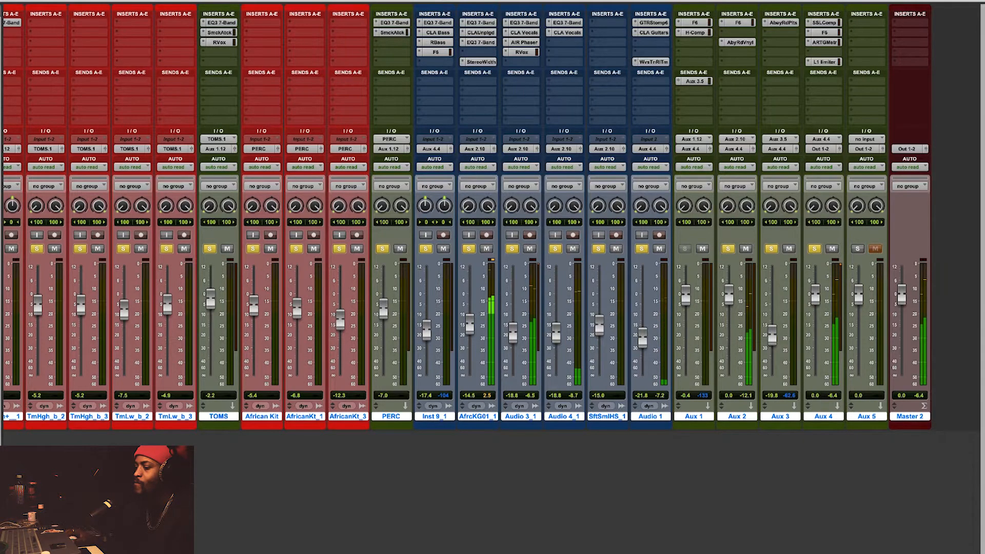
scroll(472, 216, left, 1)
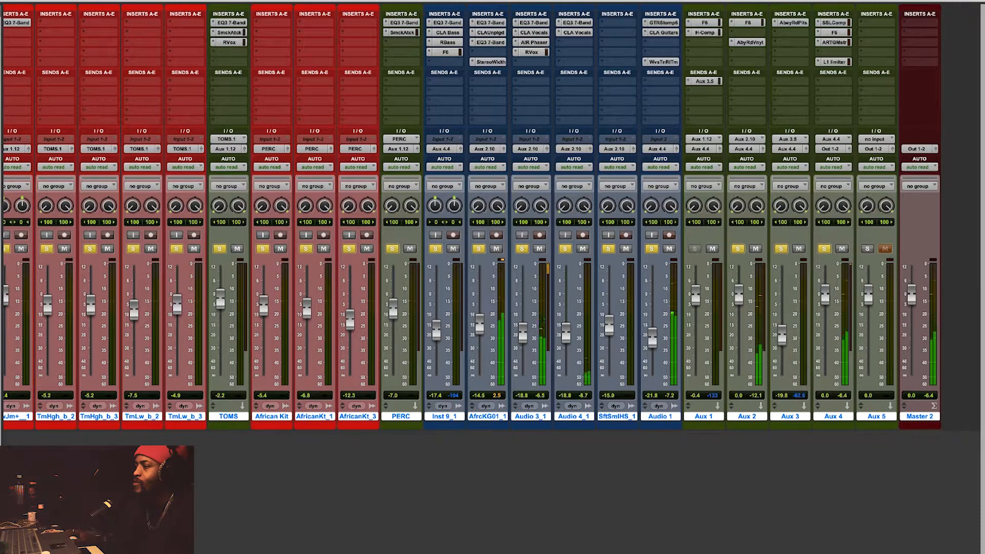
scroll(491, 216, left, 5)
scroll(491, 216, left, 6)
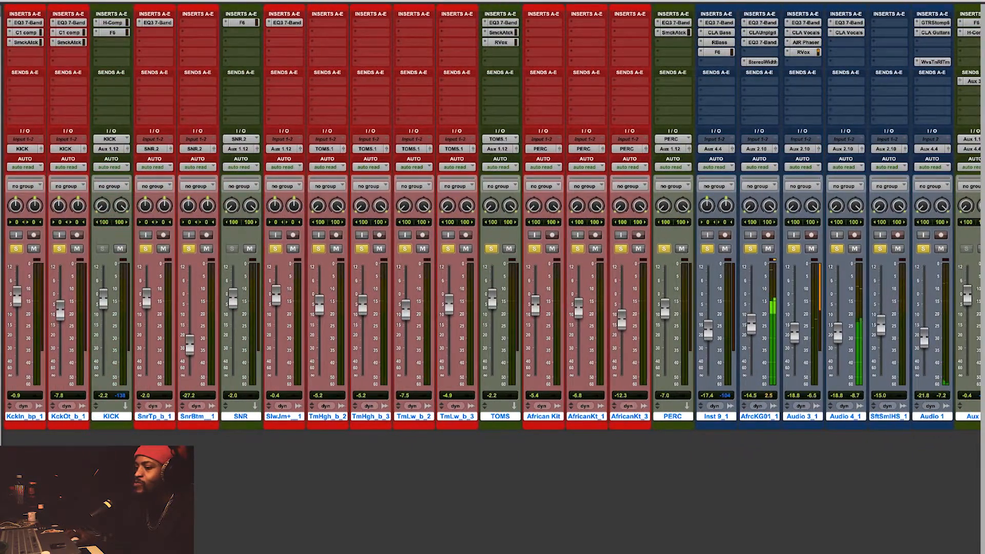
scroll(491, 217, right, 11)
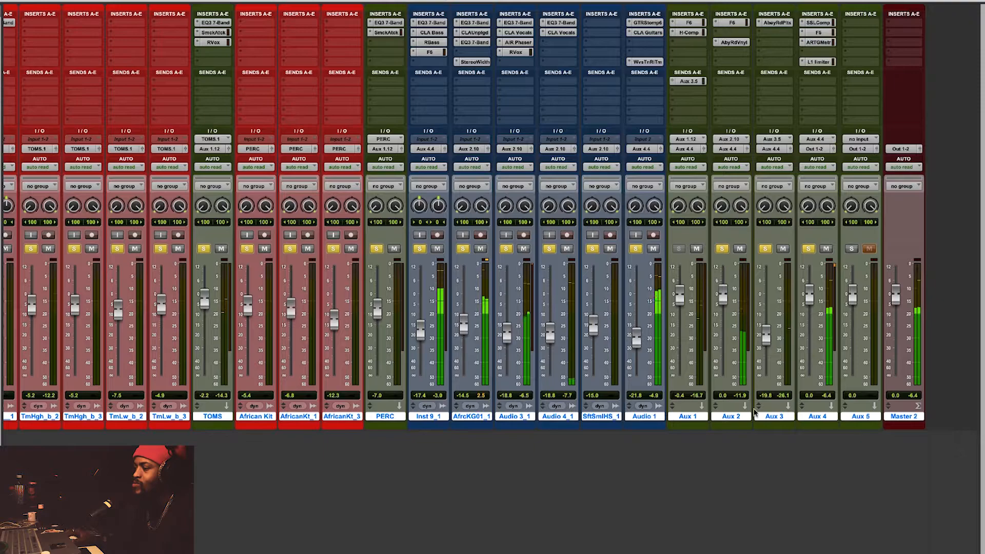
double_click(692, 417)
text(Drums)
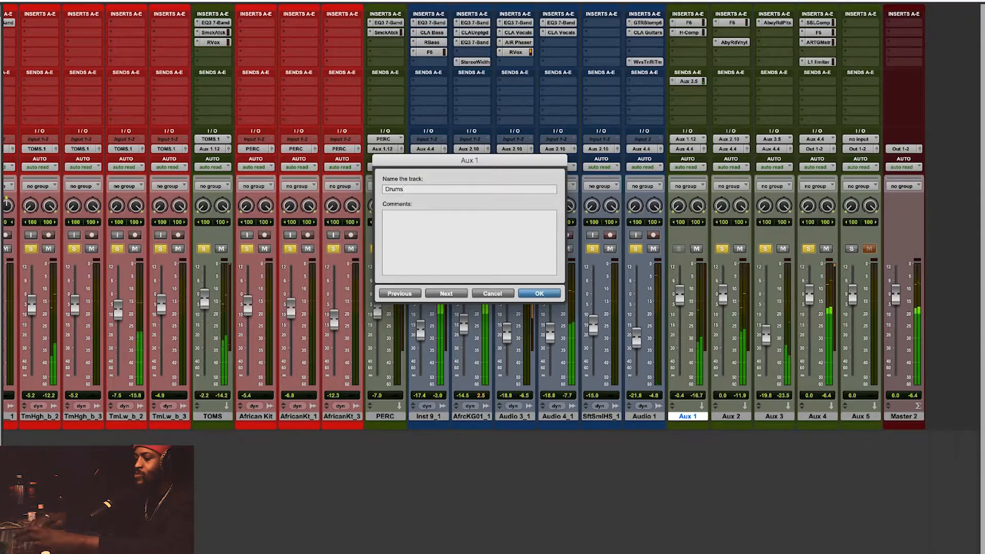
click(539, 293)
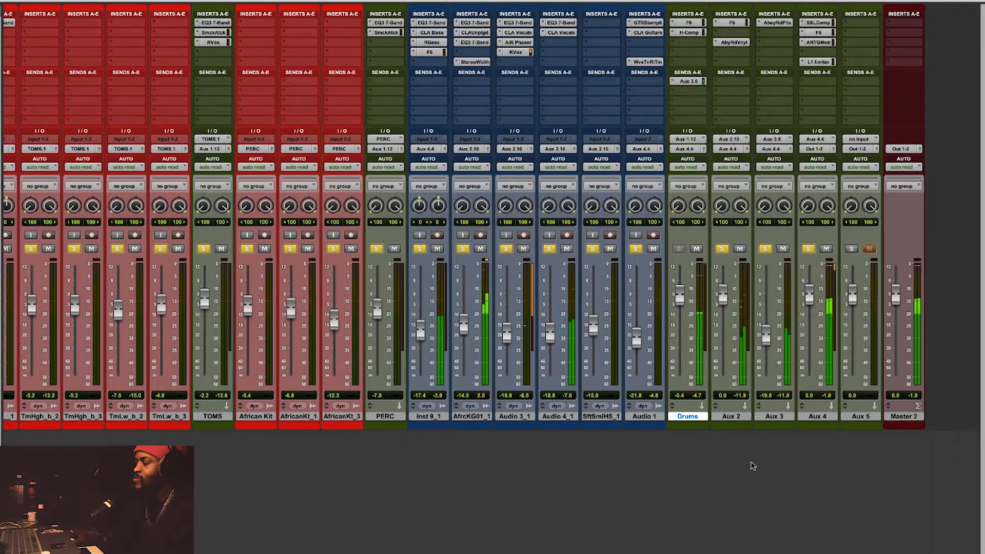
Rename the Aux 2 track as Music and the Aux 3 track as Verb
double_click(734, 416)
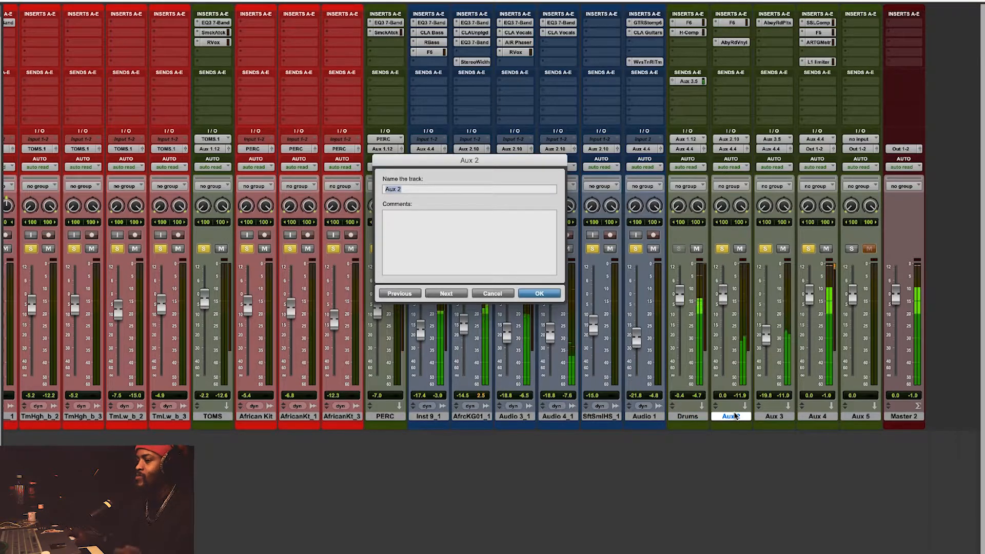
text(Music)
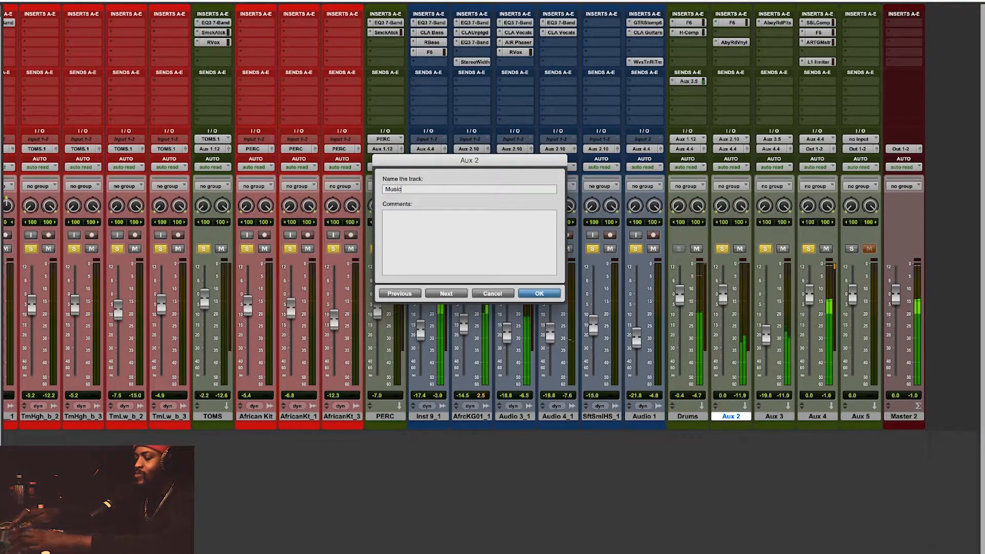
key(Return)
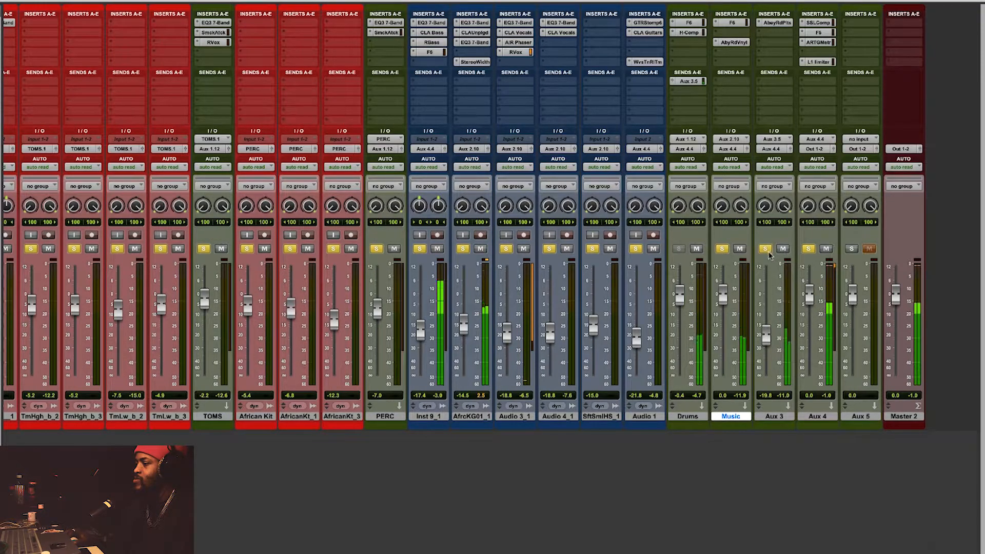
click(776, 417)
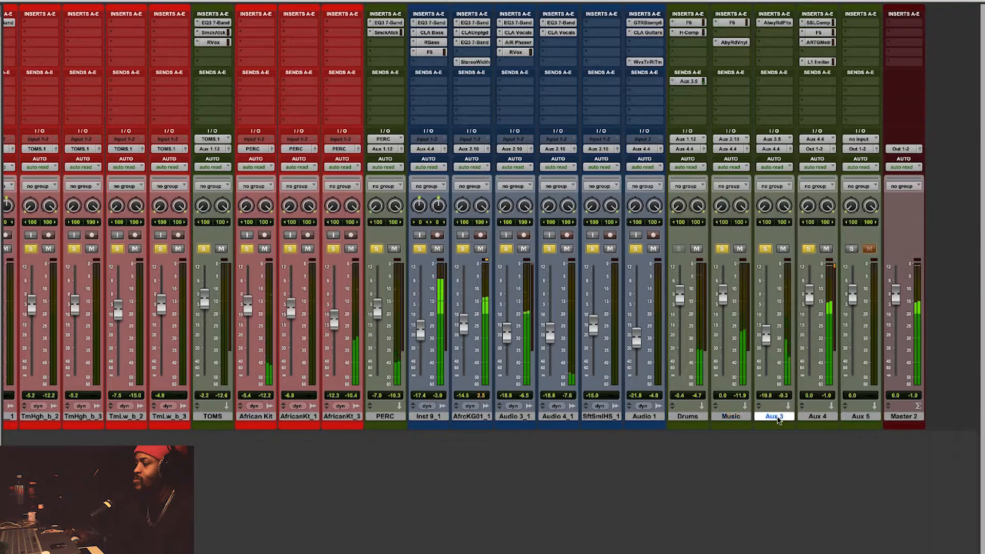
double_click(776, 417)
text(Verb)
key(Return)
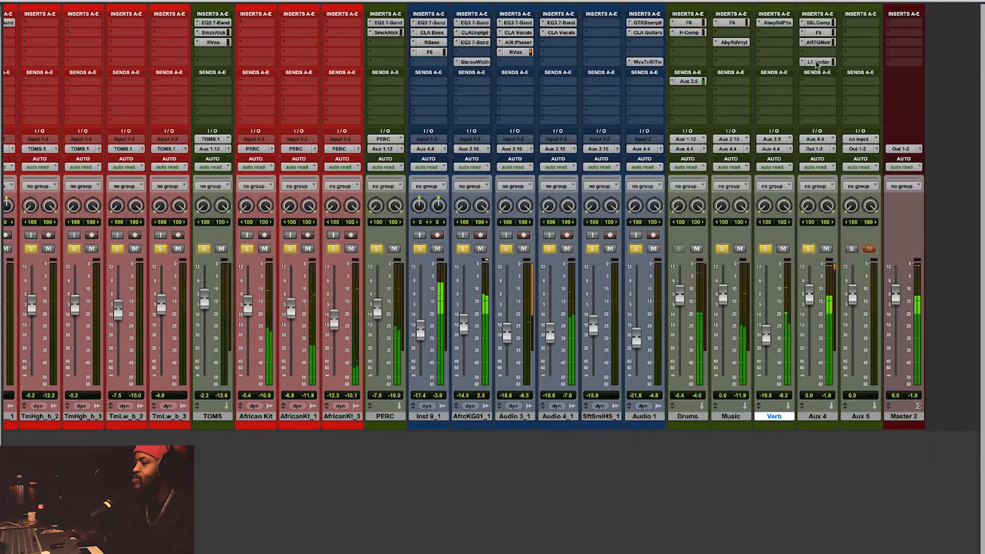
Toggle the mute on Aux 4 on and off, and rename that track as SUB
click(826, 249)
click(826, 249)
double_click(820, 416)
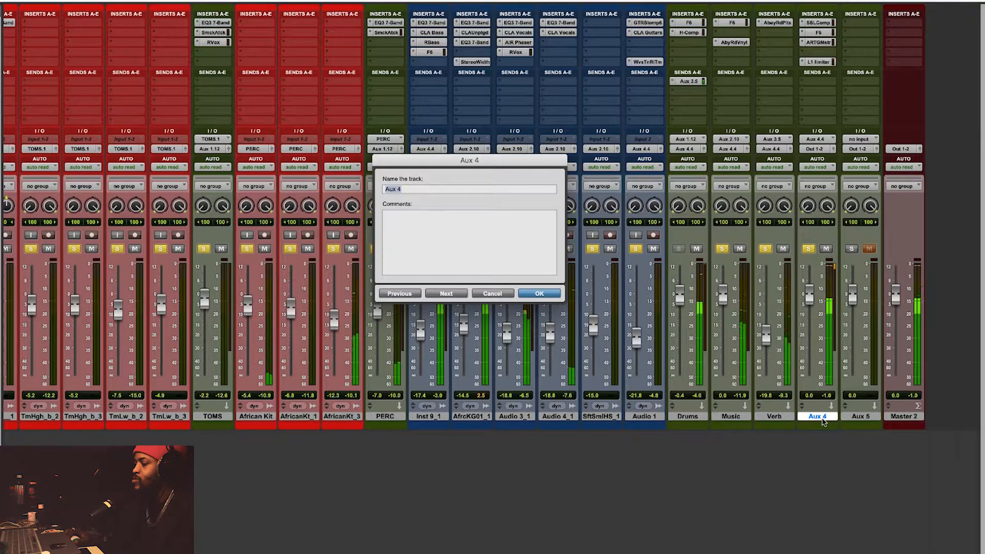
text(SU)
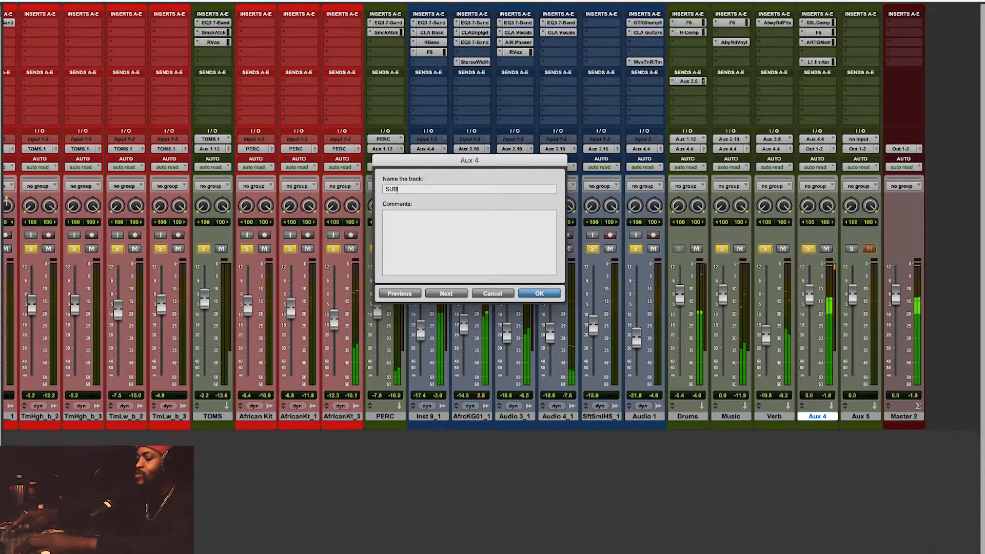
text(B)
key(Return)
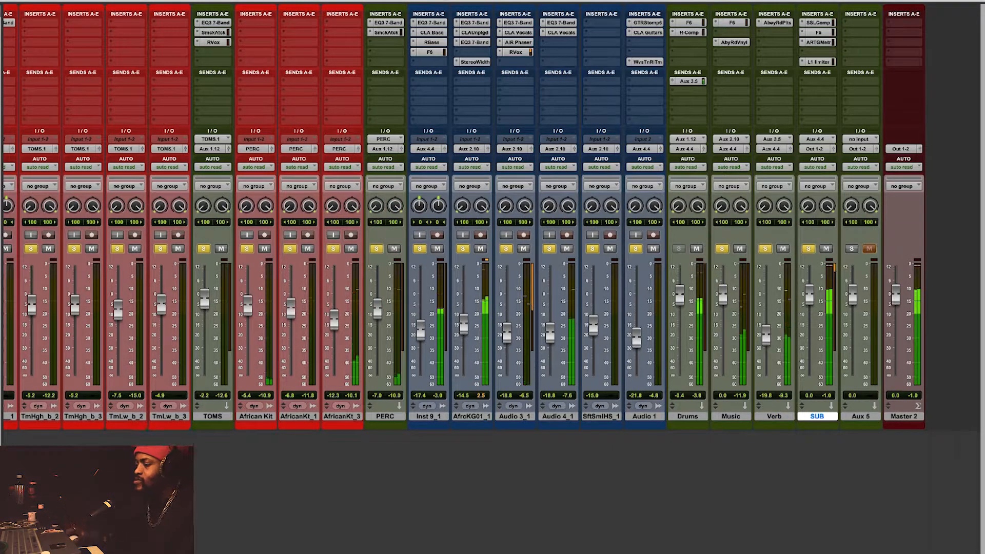
Examine the mixer's channel strips and output routing from the kick tracks across to the aux and master tracks
scroll(74, 301, left, 5)
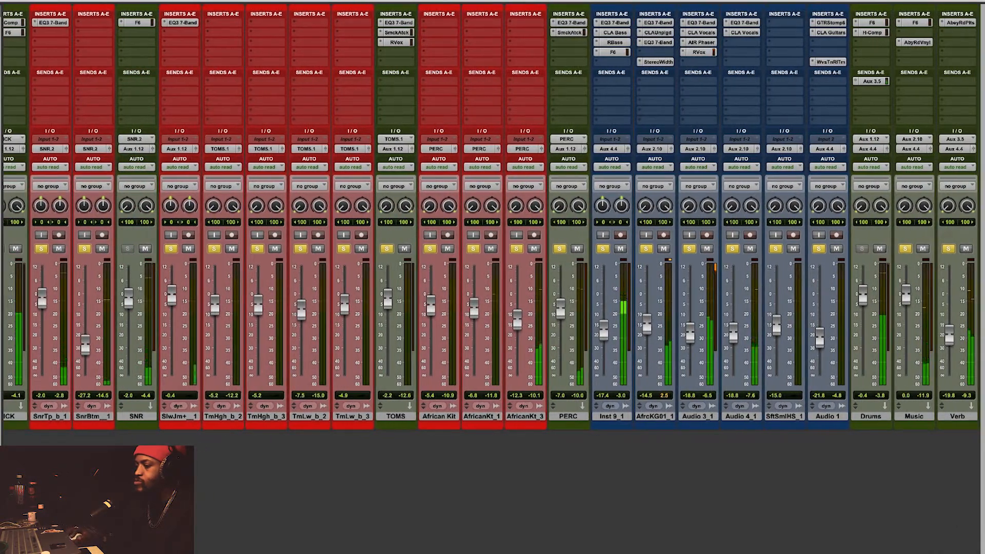
scroll(73, 300, left, 3)
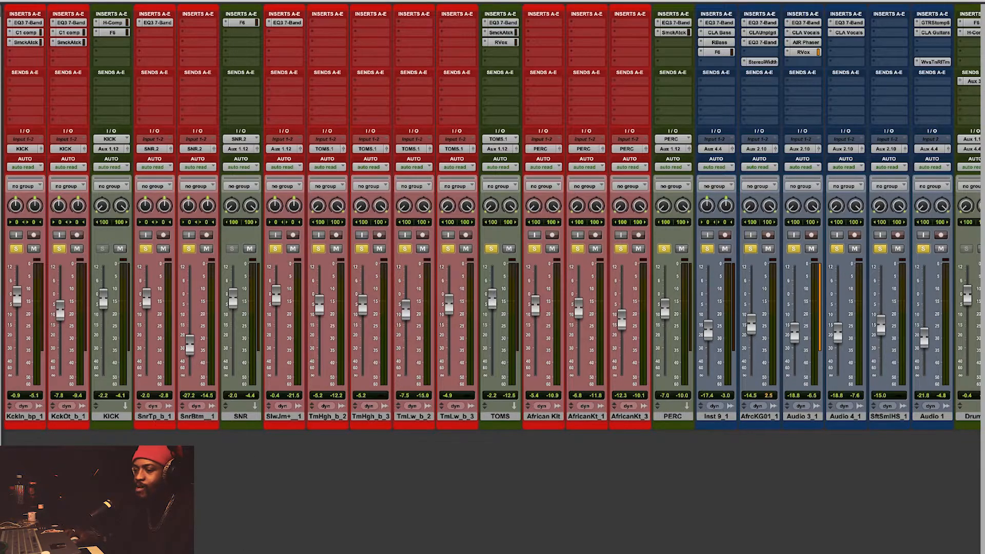
scroll(492, 218, right, 4)
scroll(493, 217, left, 4)
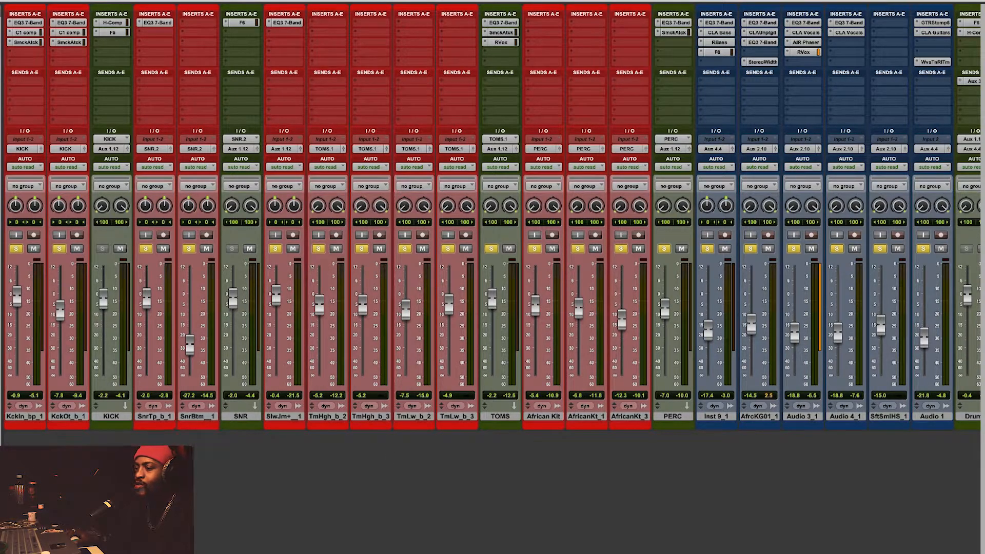
scroll(493, 217, right, 4)
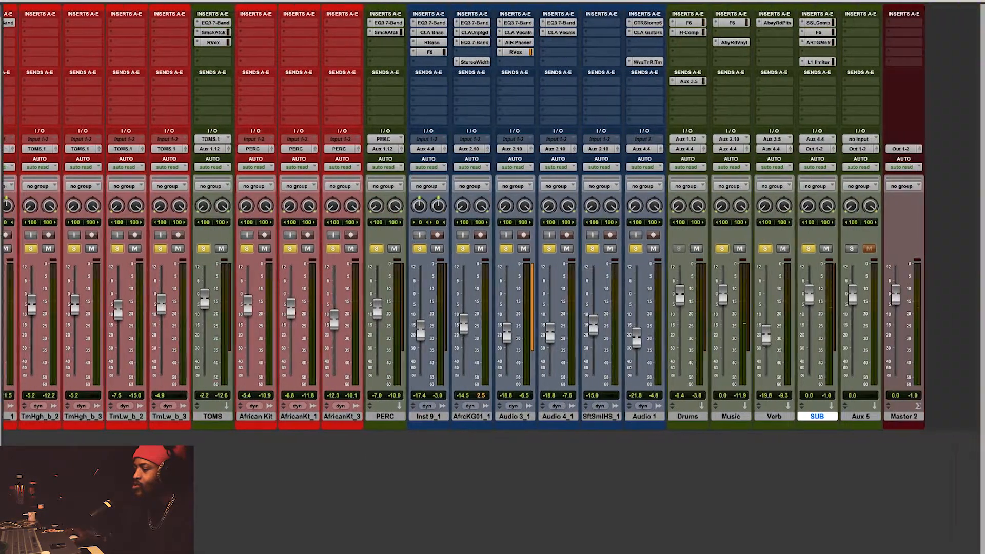
scroll(74, 300, left, 4)
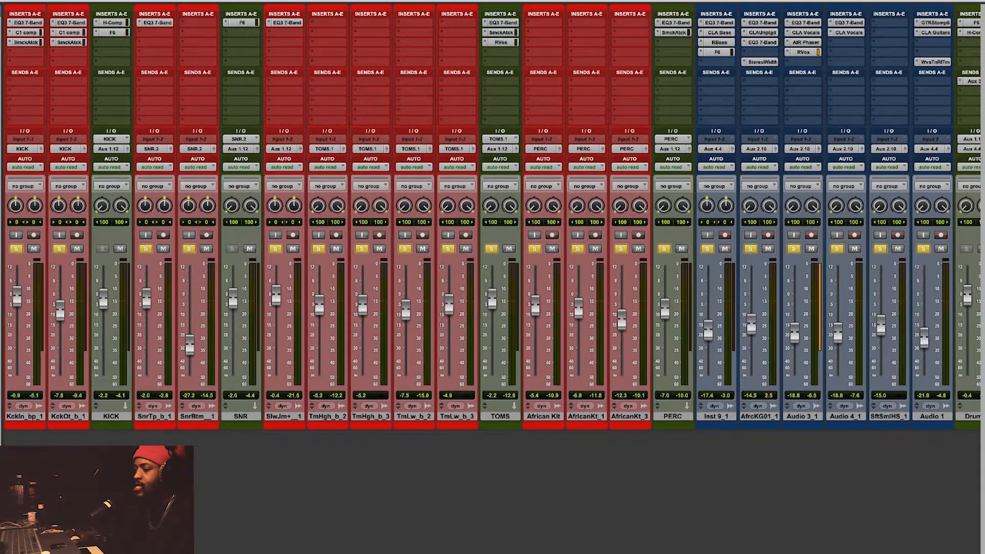
scroll(493, 218, right, 4)
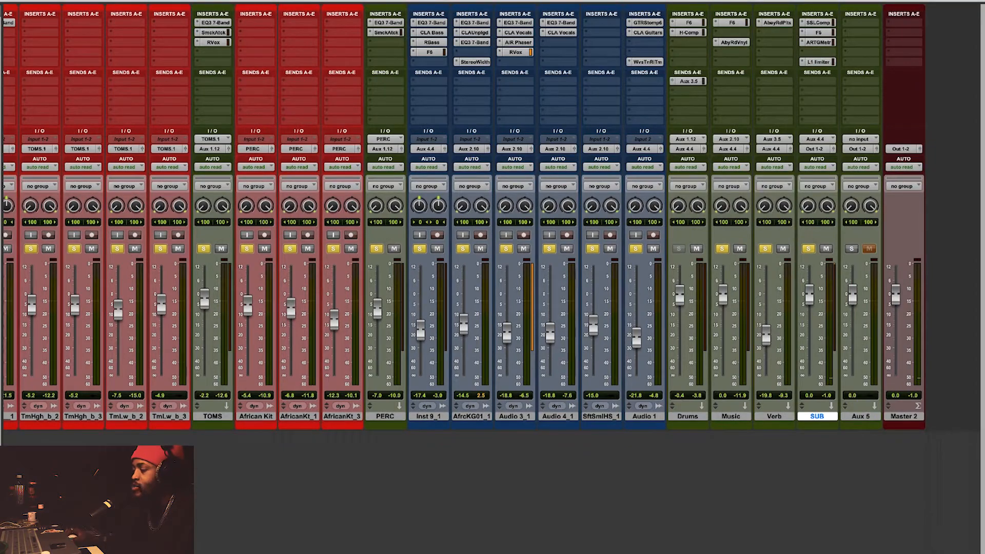
scroll(74, 301, left, 4)
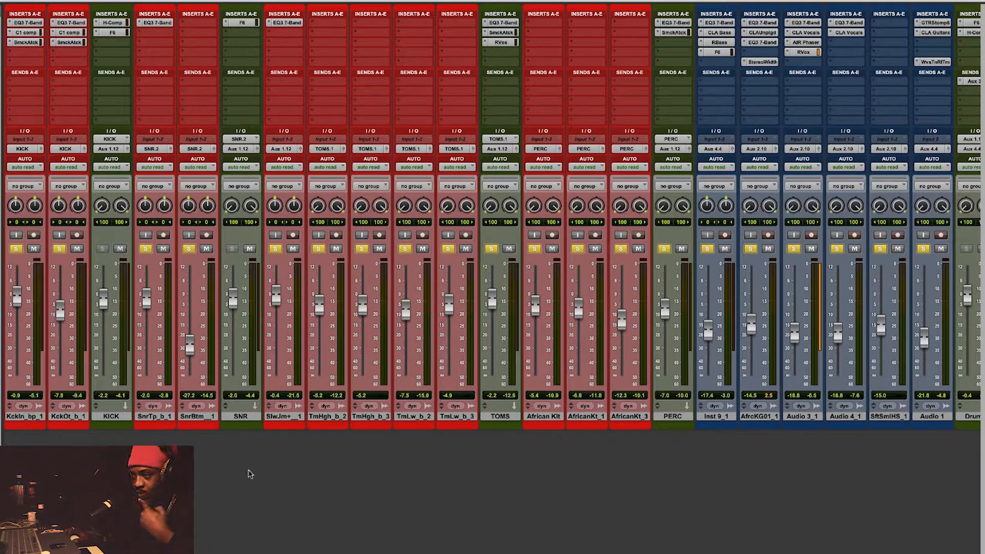
Route both kick tracks, KckIn and KckOt, to a new stereo Aux Input track named KICK 2 BUS
click(19, 417)
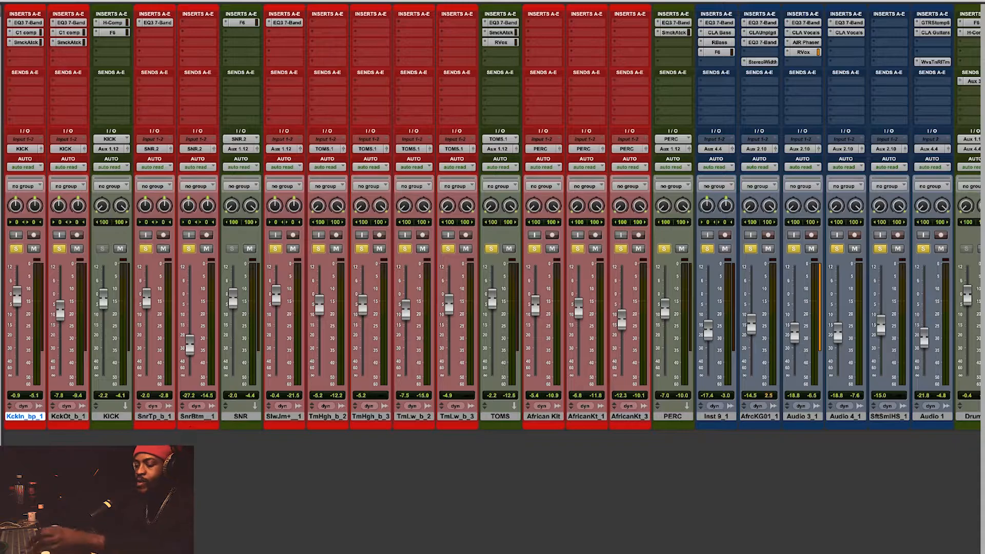
shift+click(68, 416)
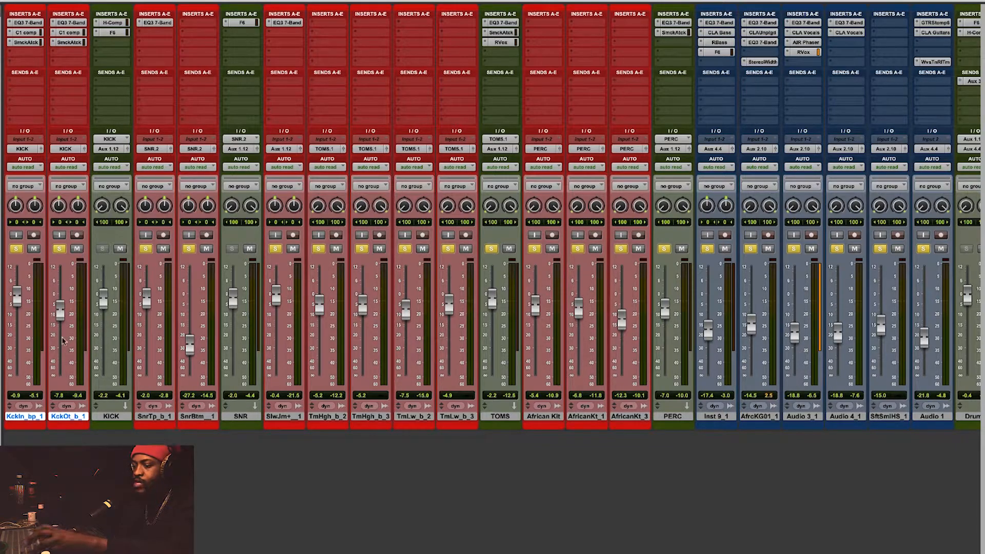
click(34, 151)
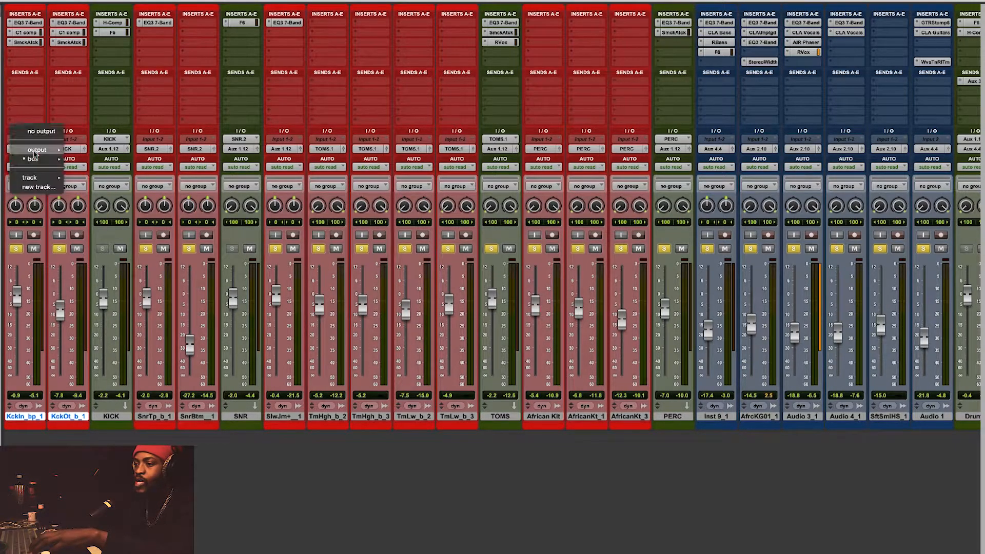
click(43, 187)
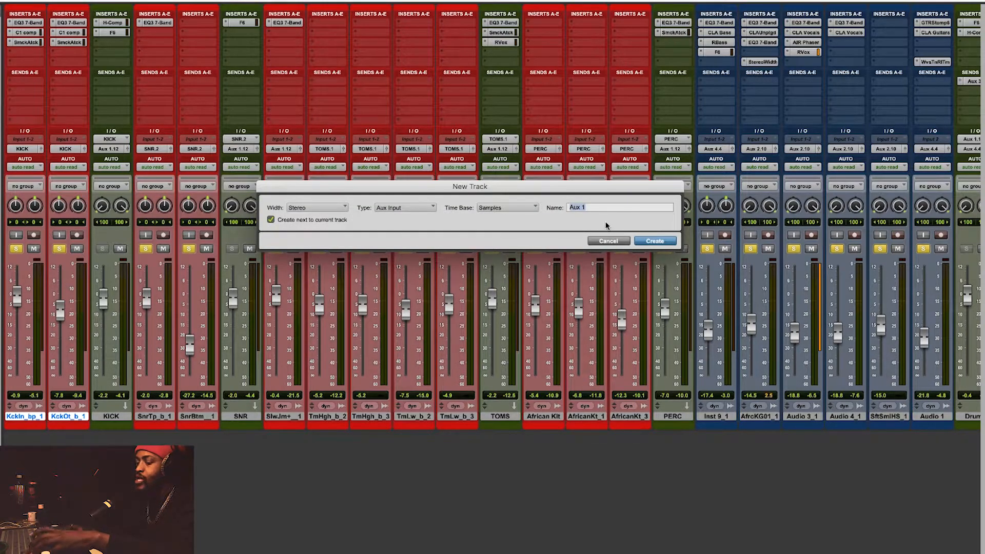
text(KICK 2 BUS)
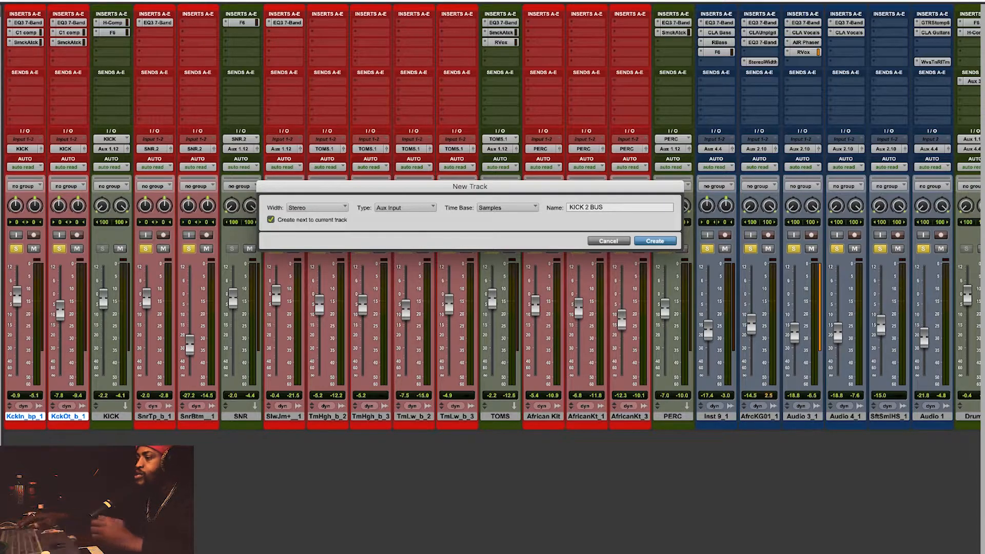
key(Return)
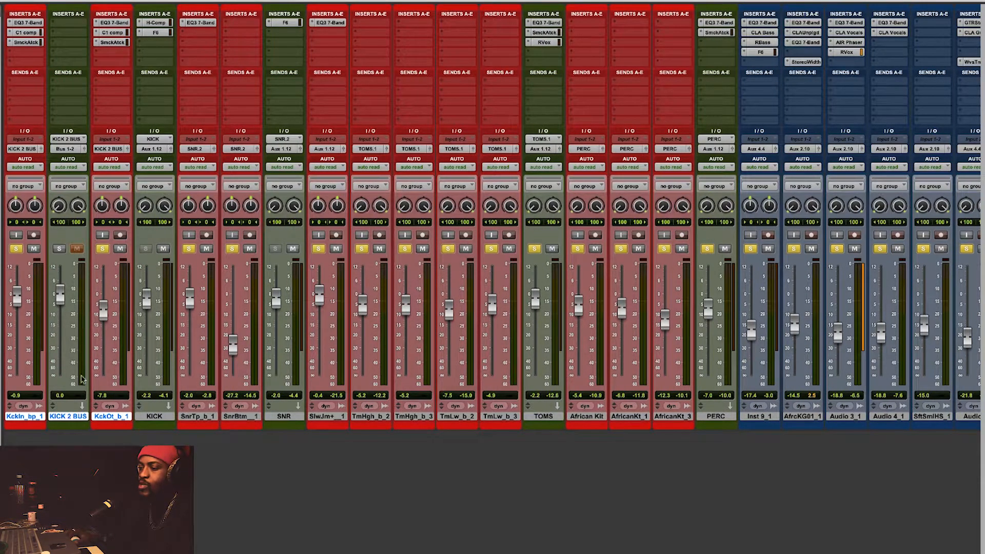
Reposition the KICK 2 BUS track between the KckOt and KICK tracks, leaving its name unchanged
click(68, 416)
double_click(68, 416)
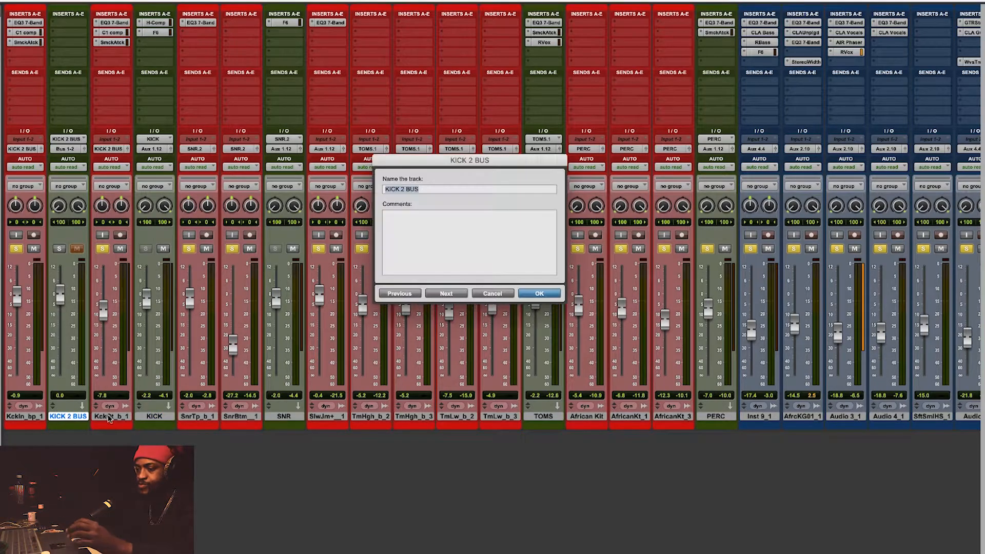
click(491, 294)
drag(74, 418, 129, 413)
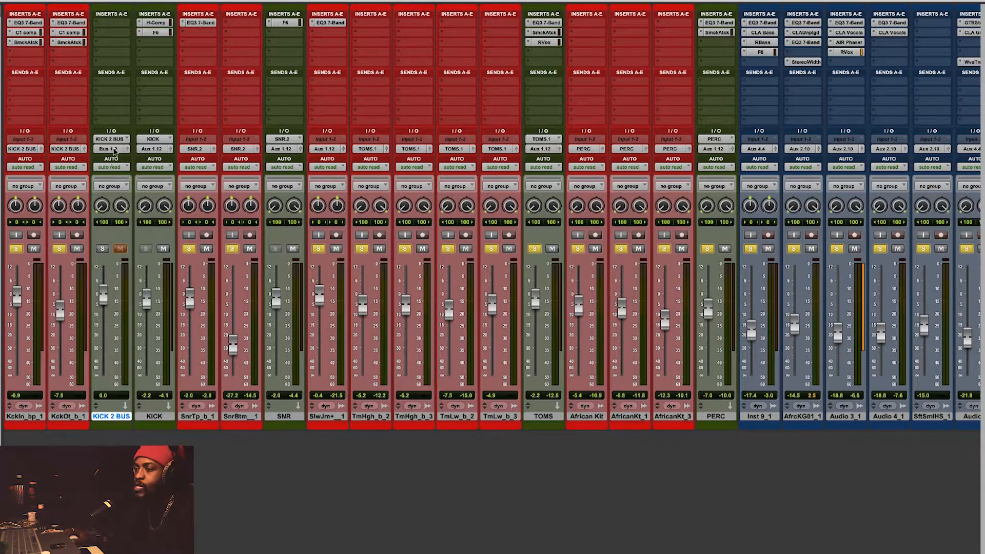
Route the KICK 2 BUS output to the Drums track and mark the reminder notification as complete
click(110, 149)
mouse_move(139, 180)
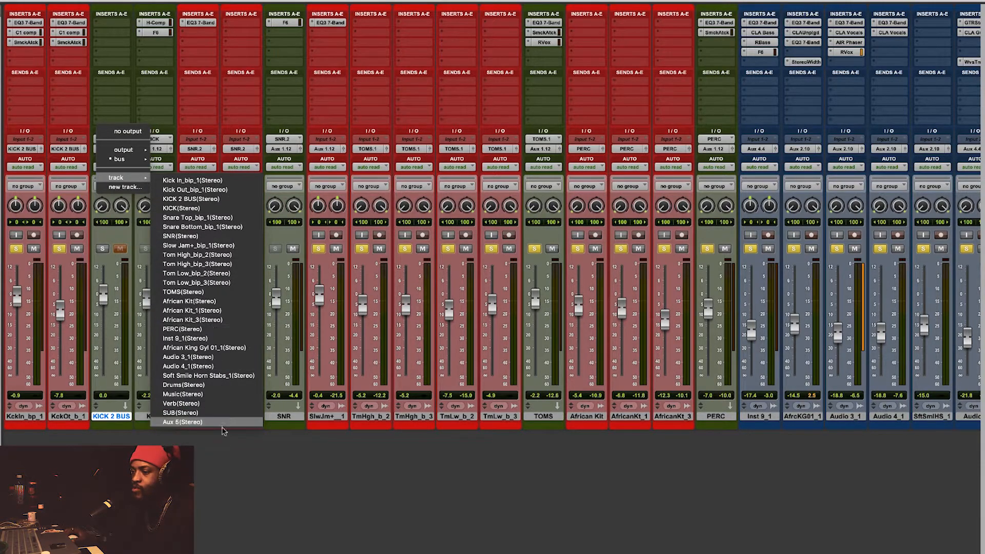
click(209, 386)
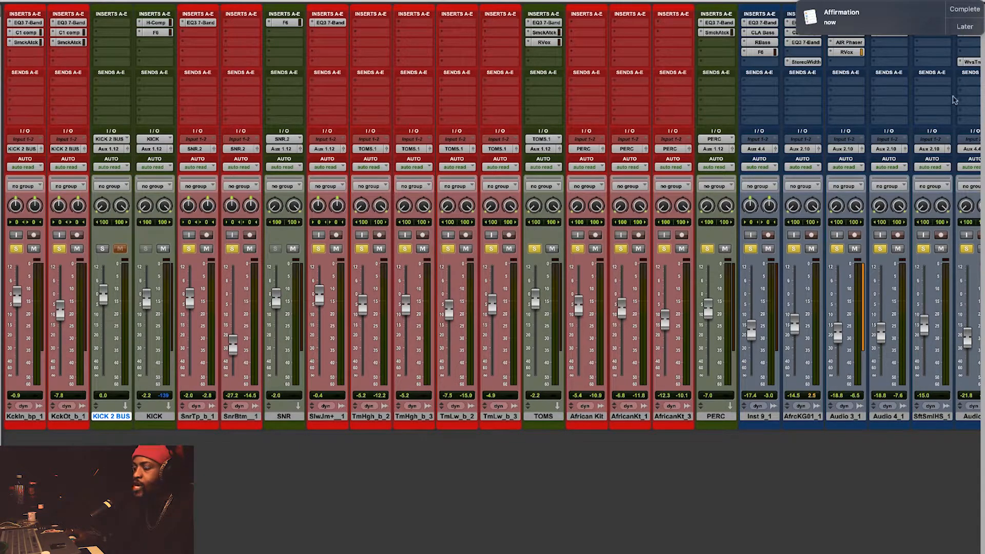
click(970, 11)
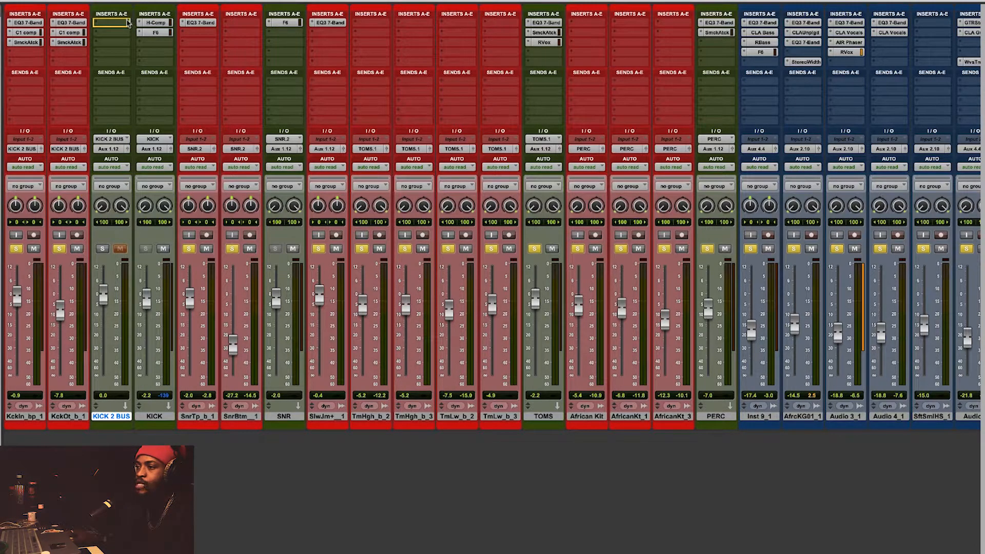
Transfer the H-Comp and F6 inserts from KICK to KICK 2 BUS, and clear the solos on all tracks
drag(169, 34, 111, 22)
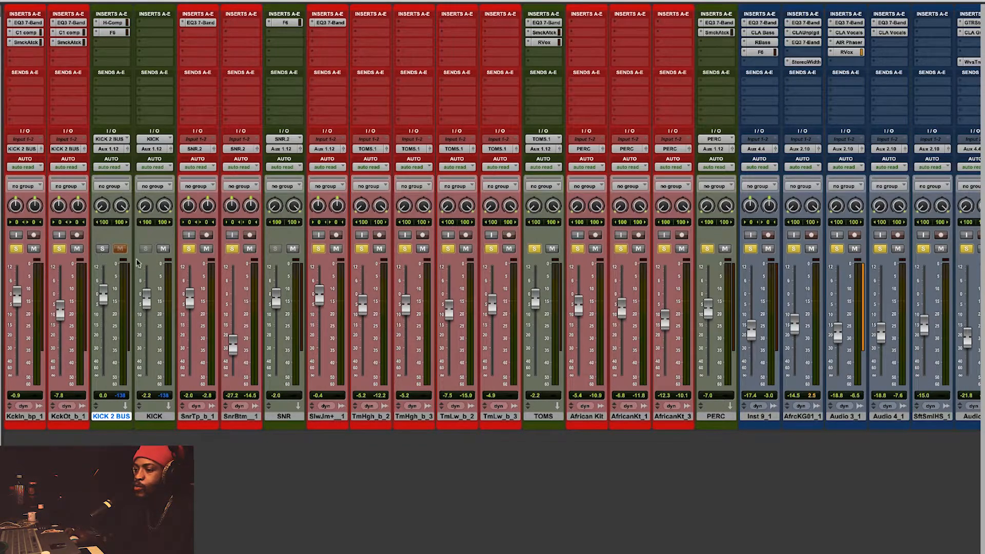
alt+click(59, 248)
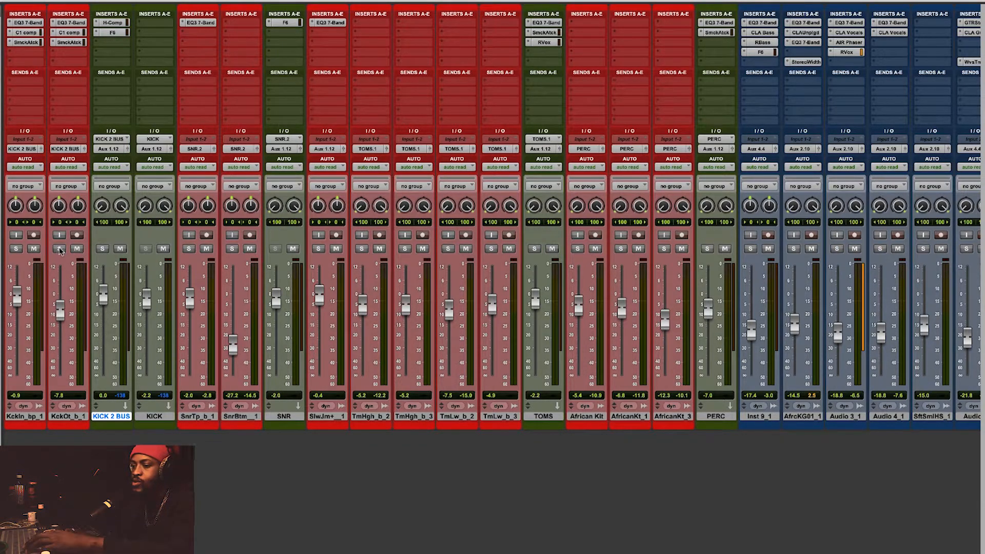
click(16, 249)
click(16, 249)
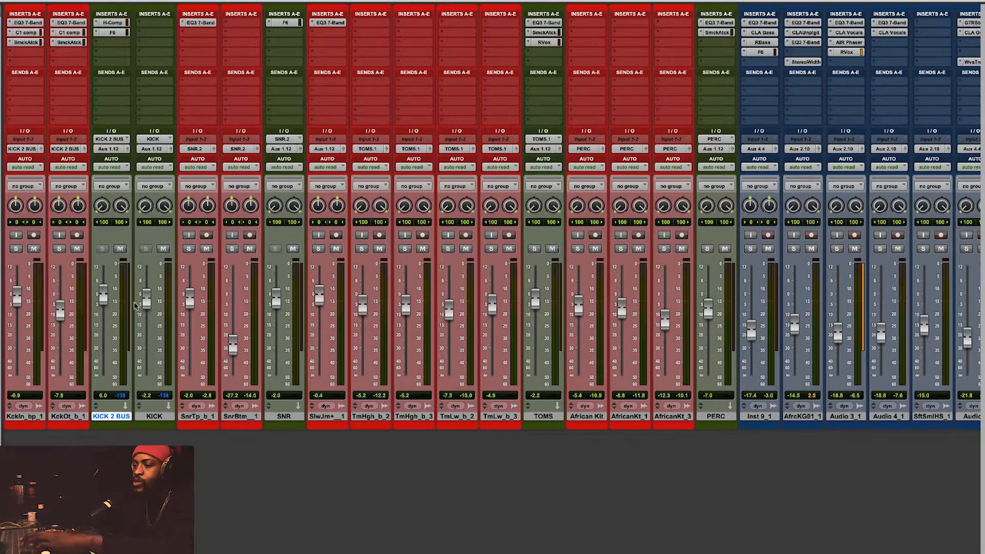
Solo the KckIn track and play a selected passage where the kick pattern is active
click(16, 249)
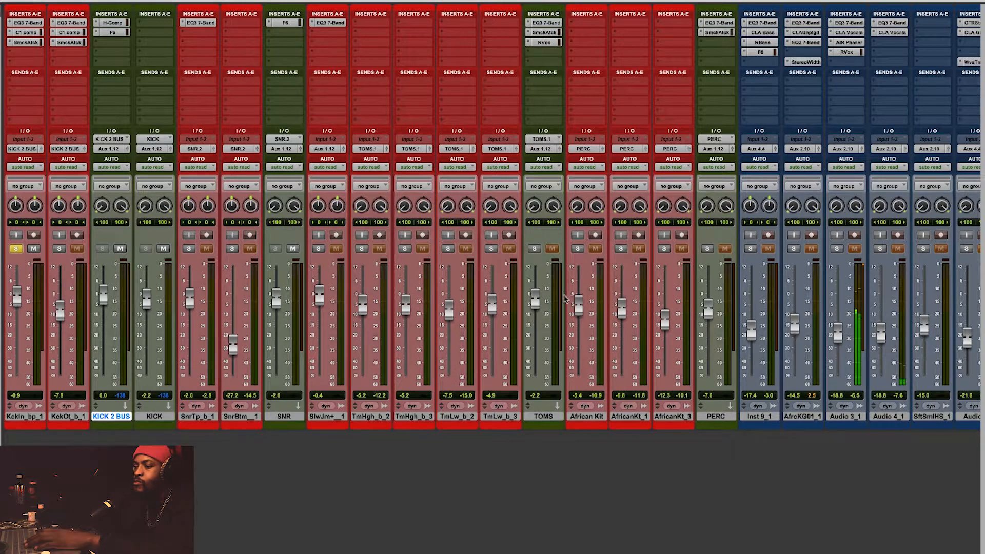
key(super+equal)
key(space)
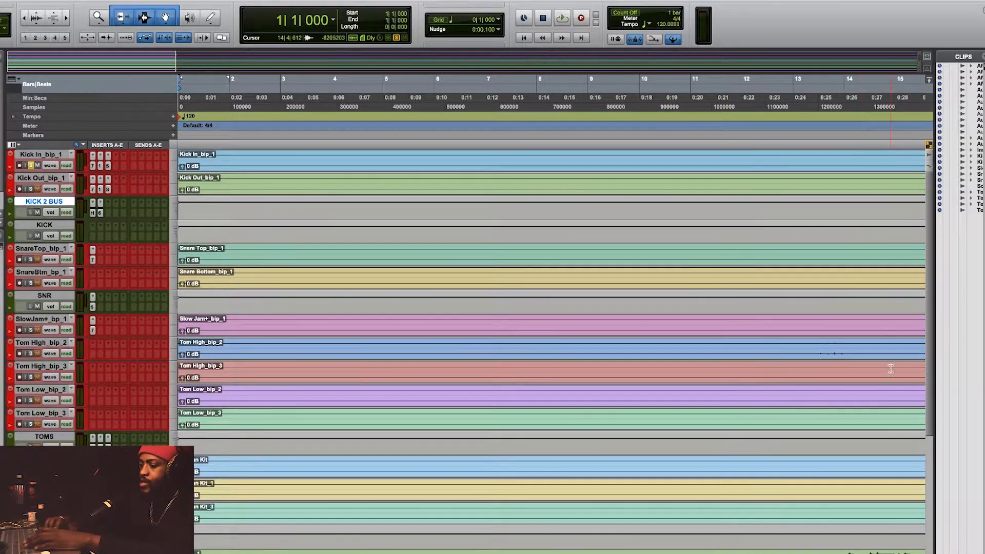
key(r)
key(r)
key(r)
key(r)
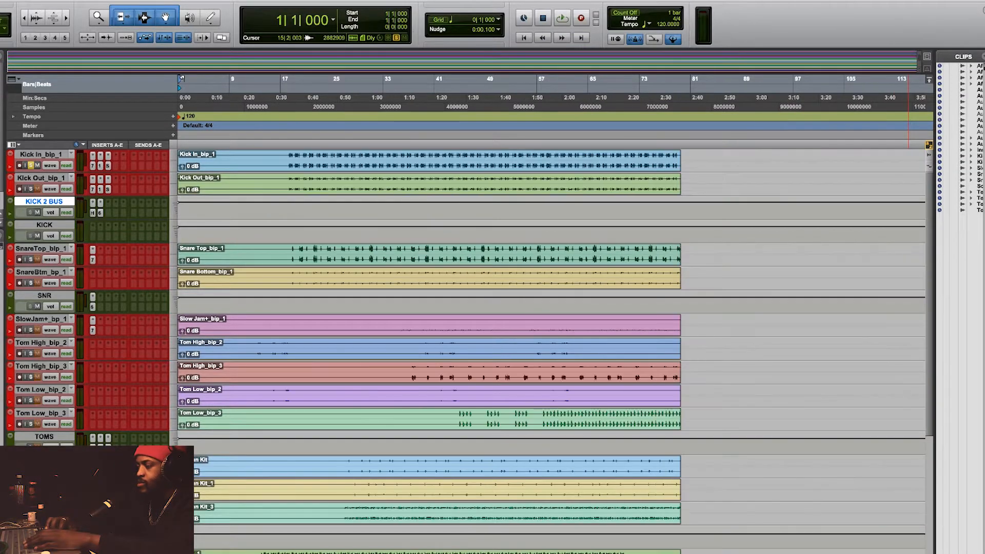
drag(244, 138, 296, 138)
key(space)
key(super+equal)
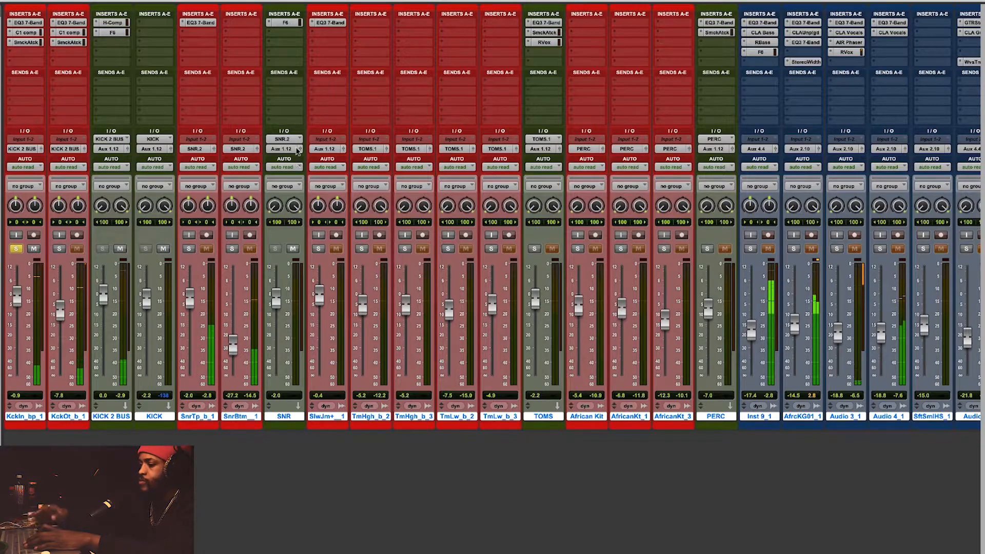
Put the Music, Verb and SUB aux tracks into solo safe, and resume playback
scroll(492, 217, right, 8)
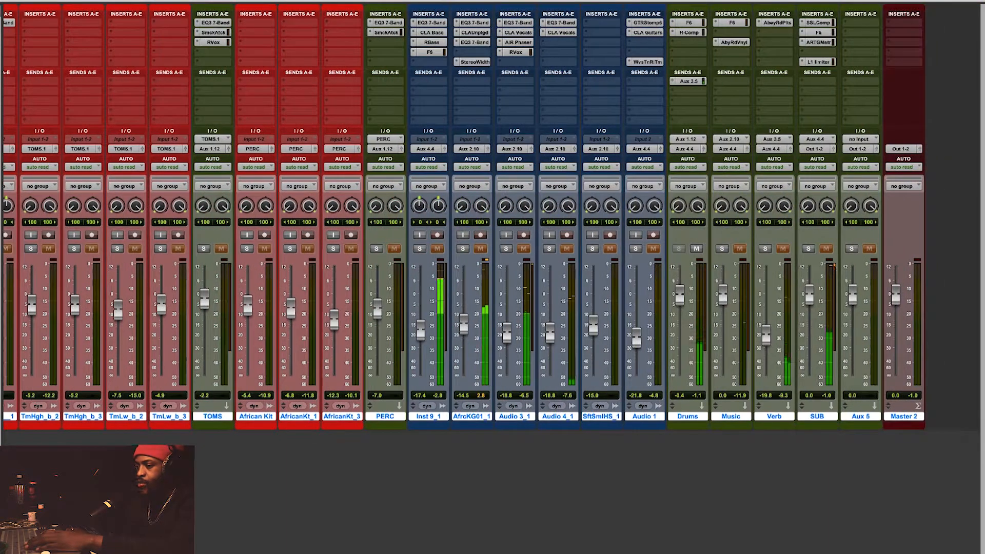
click(722, 248)
click(725, 250)
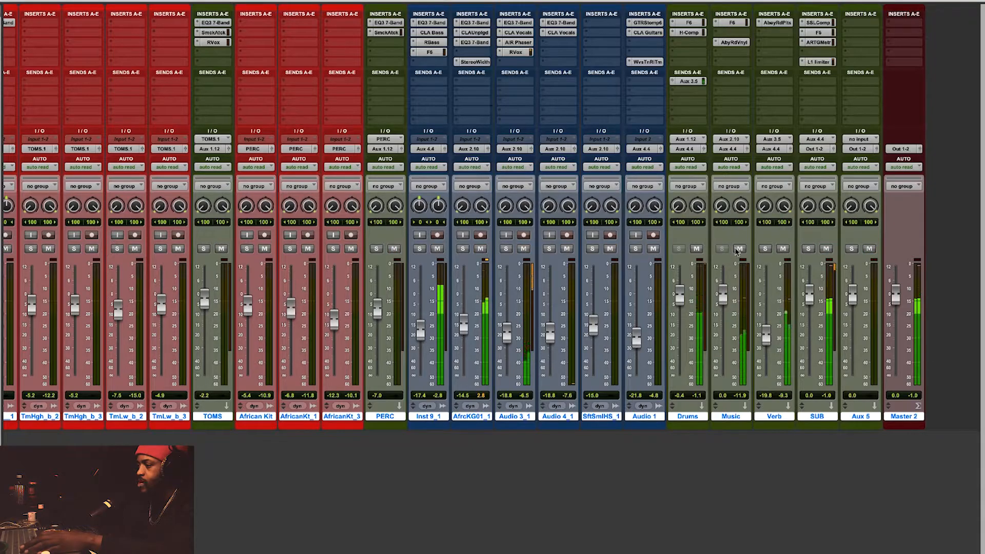
key(space)
alt+click(765, 249)
alt+click(765, 249)
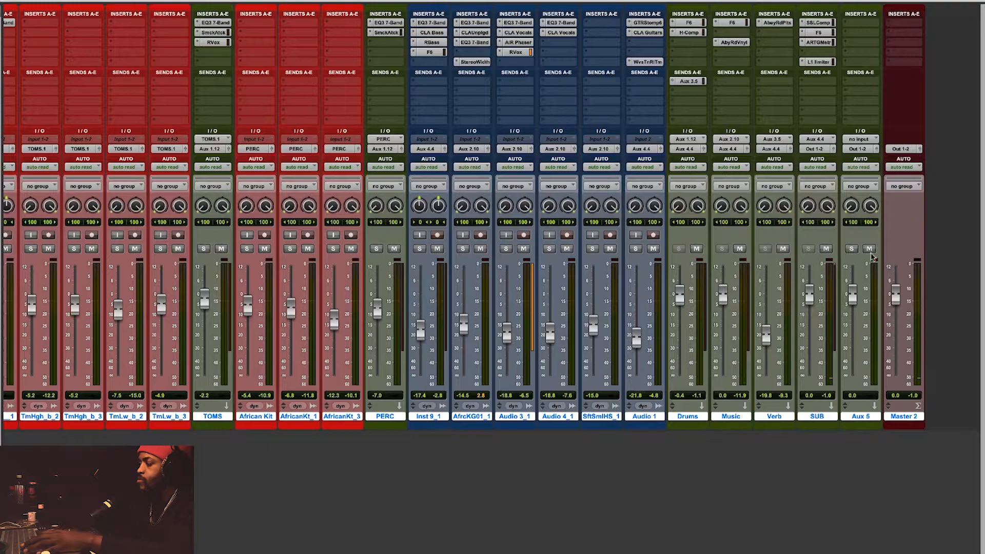
key(space)
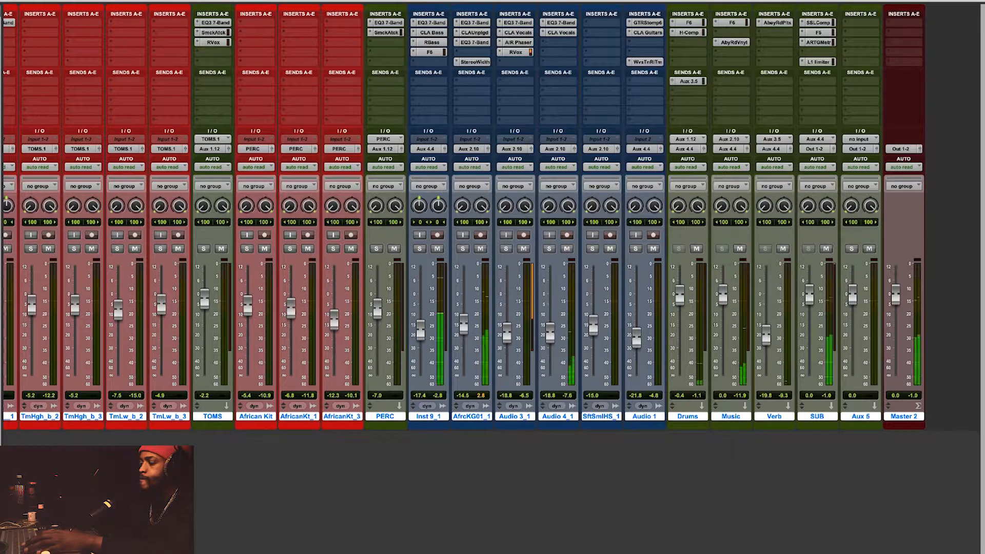
Mute and unmute KICK 2 BUS during playback to check that the soloed kick runs through it
scroll(492, 216, left, 2)
scroll(74, 300, left, 6)
click(17, 249)
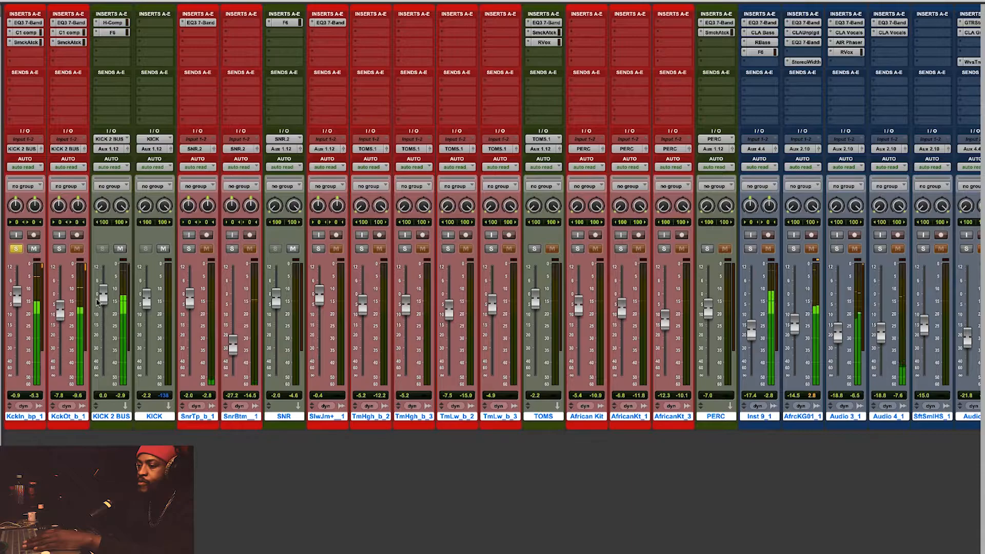
click(121, 250)
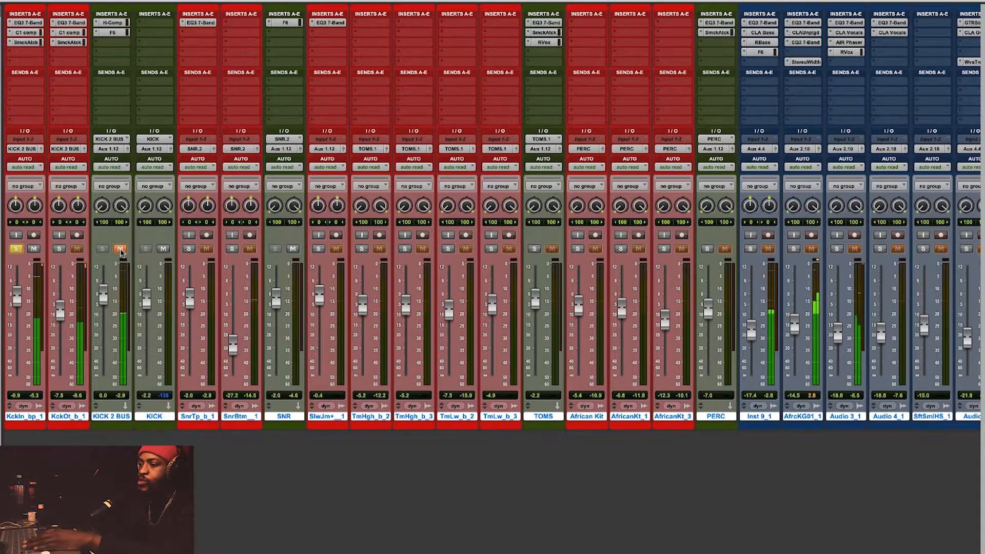
click(120, 249)
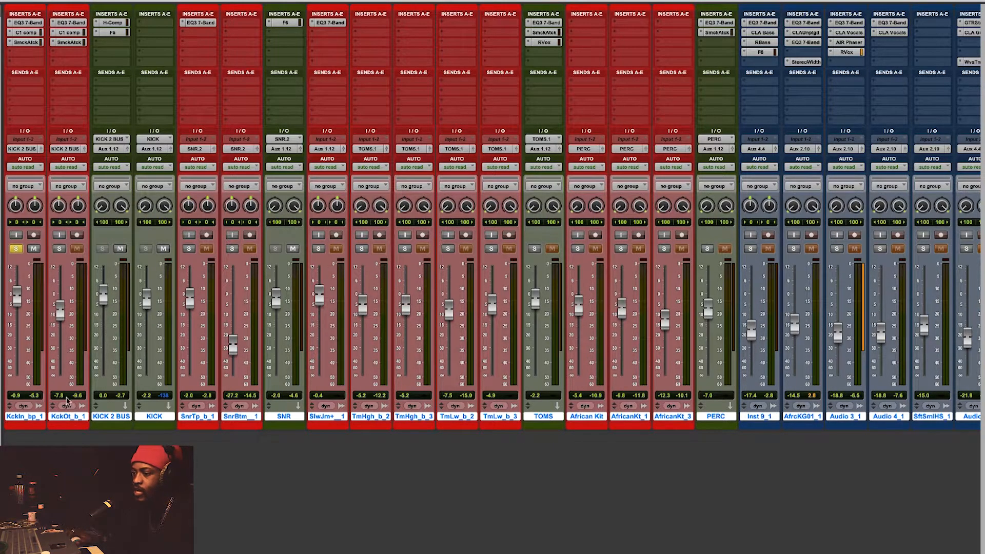
Solo KckOt in place of KckIn and set its fader to -6.2 dB while viewing its EQ3 7-Band
click(27, 24)
click(70, 23)
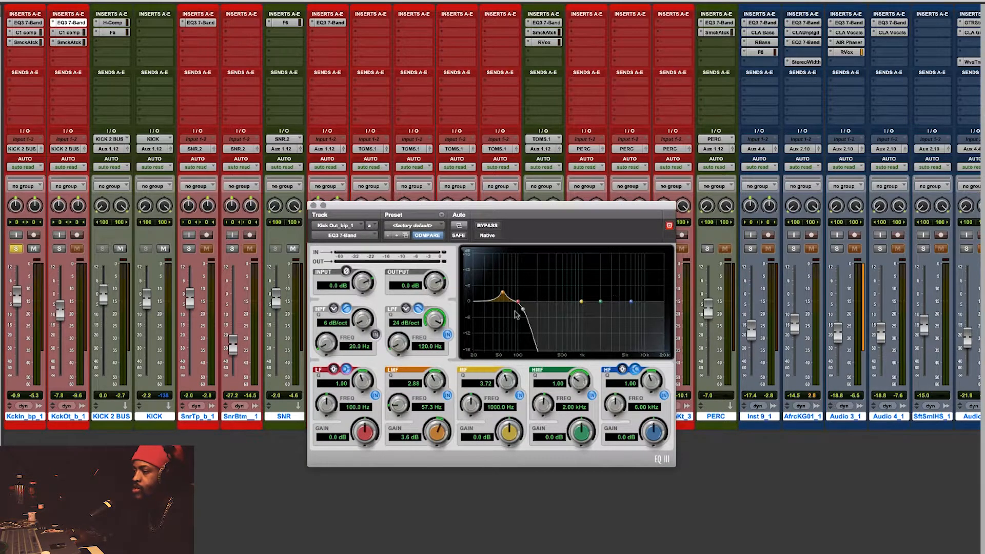
click(59, 249)
click(16, 248)
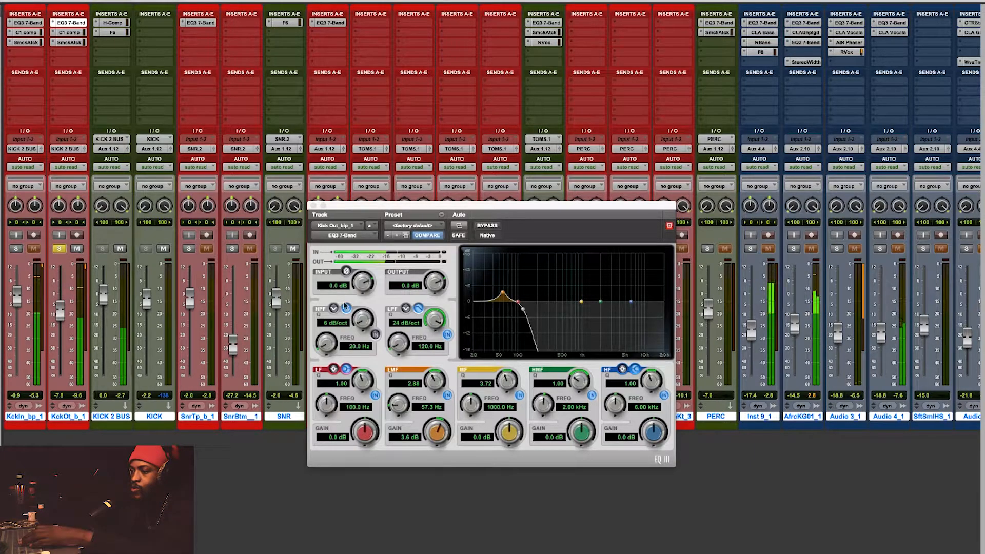
drag(60, 310, 60, 307)
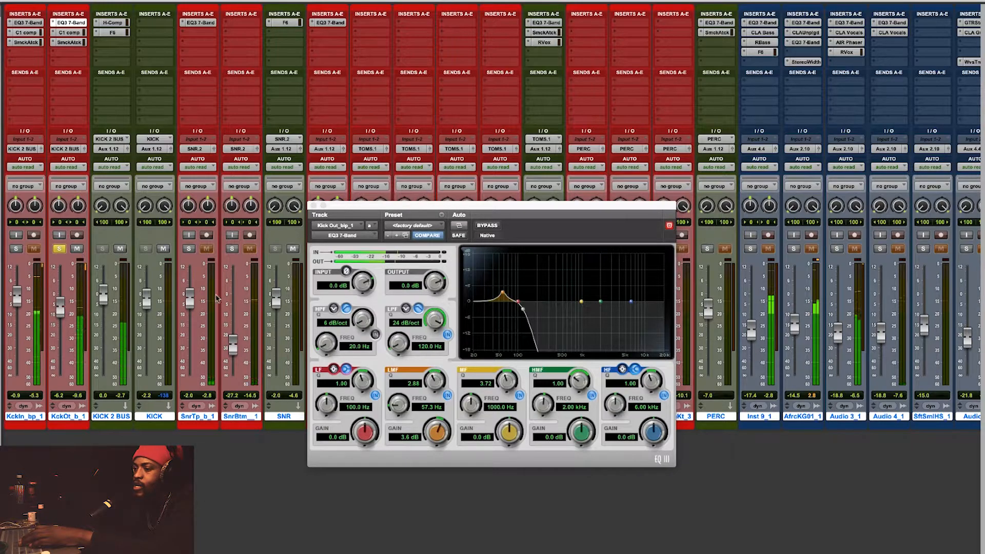
click(314, 206)
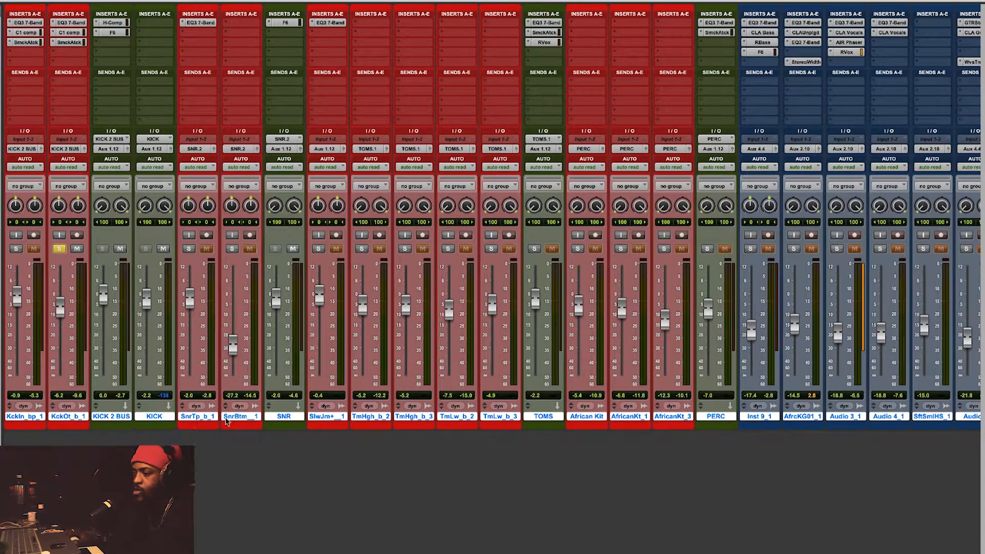
Audition both kick tracks soloed together with SnrTp and SnrBtm, and view the F6 insert on SNR
key(space)
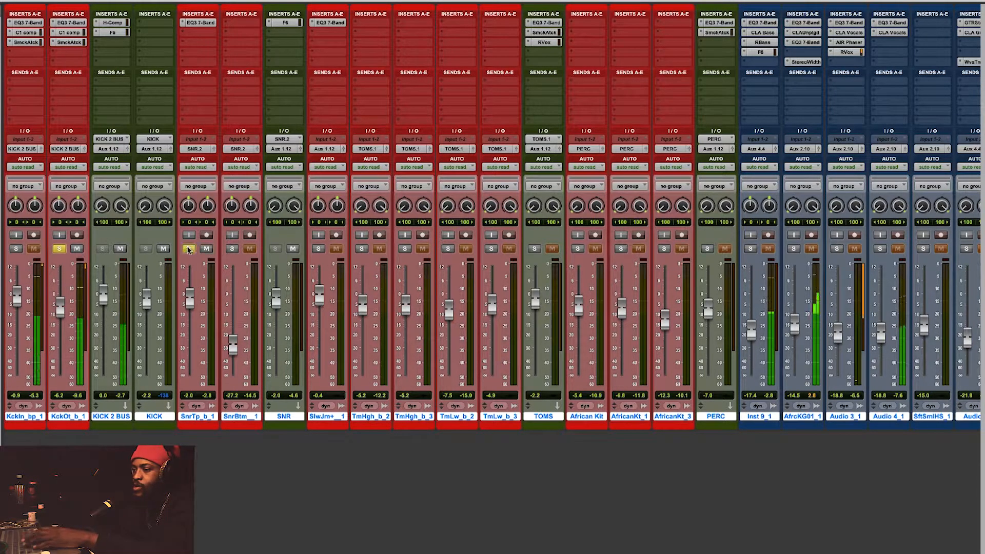
click(232, 248)
click(189, 249)
click(16, 248)
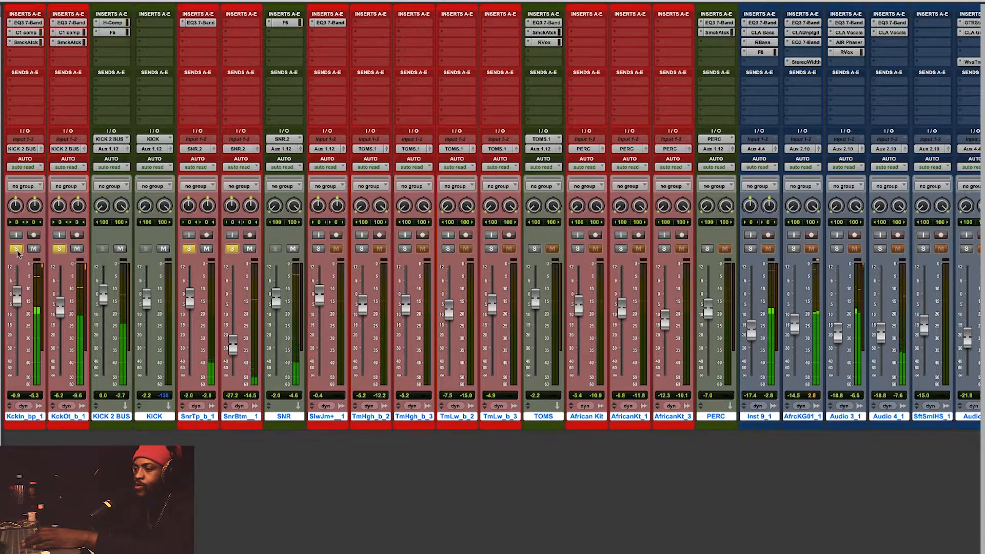
key(space)
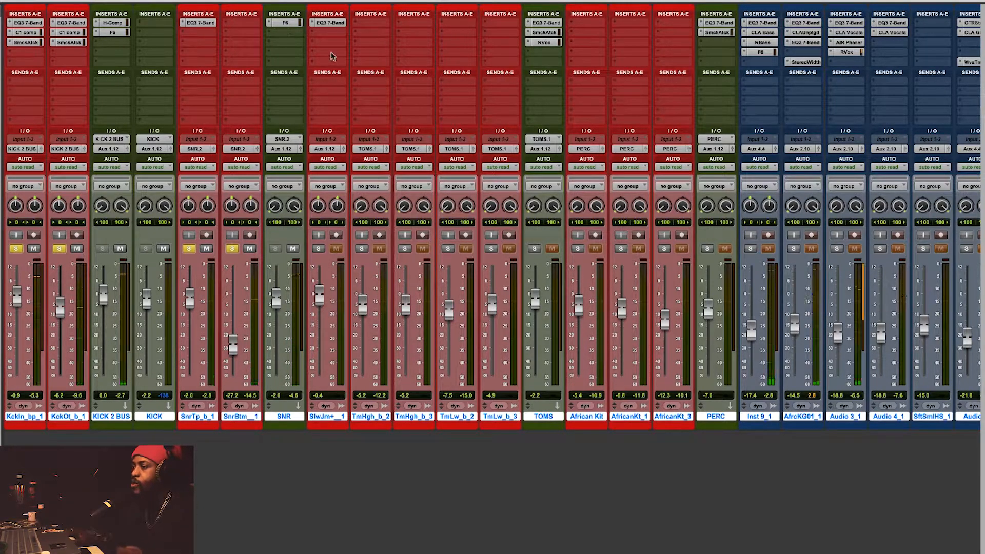
click(295, 23)
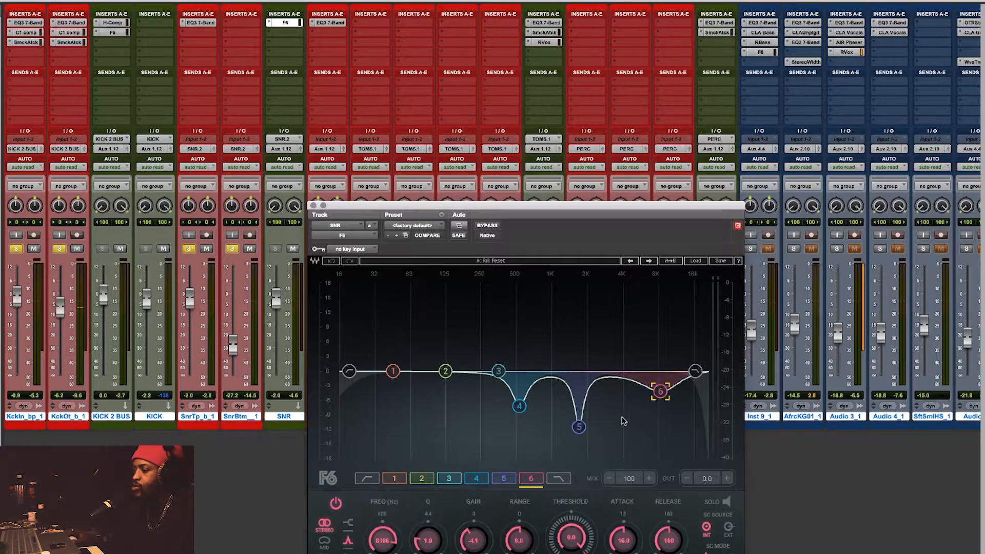
click(313, 205)
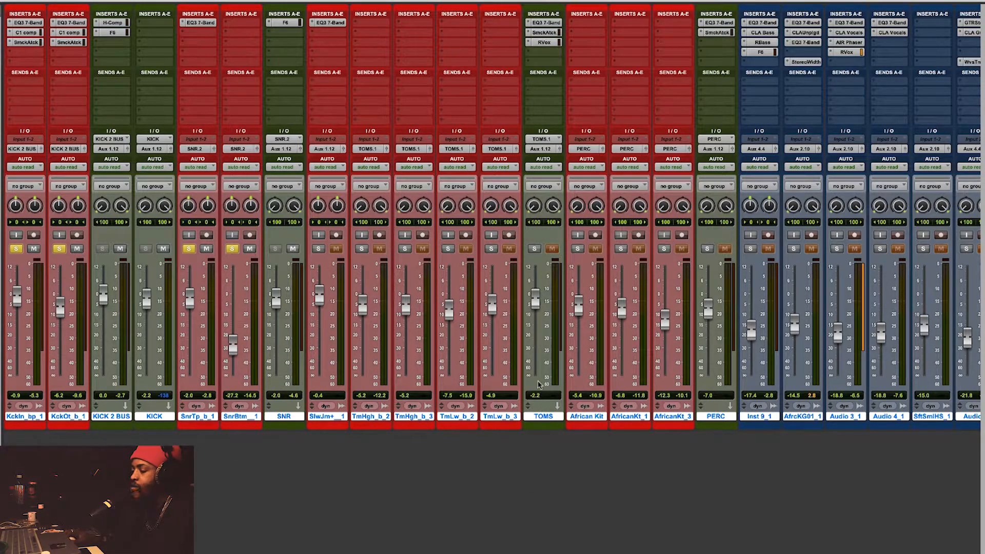
Clear the solos on all tracks and set the playback selection from 40|2|013 to 47|4|704
click(534, 248)
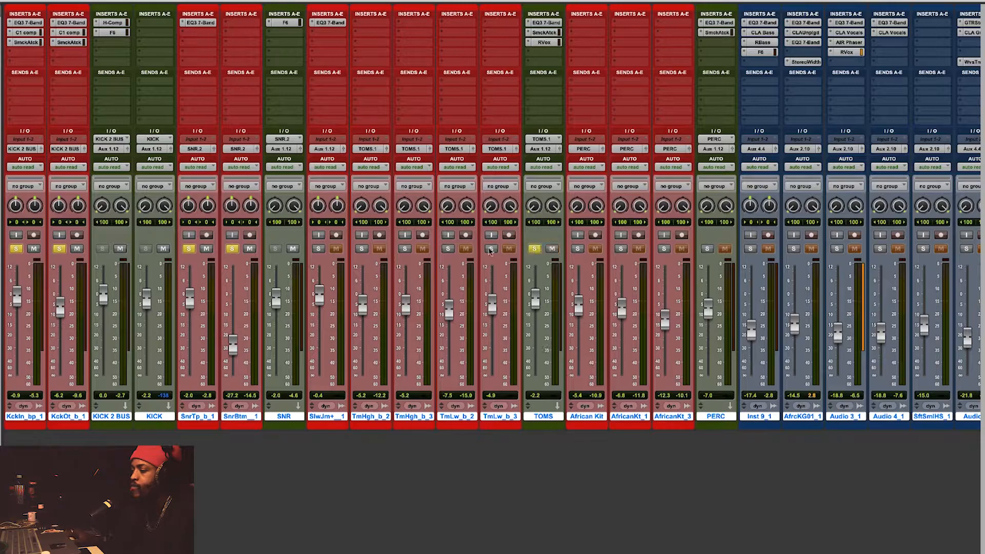
alt+click(318, 249)
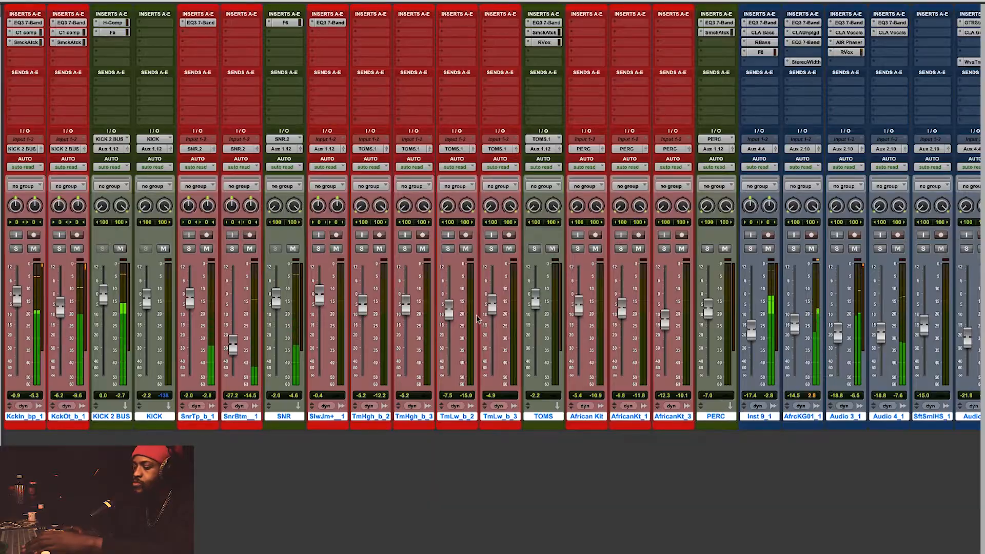
key(super+equal)
scroll(326, 300, down, 2)
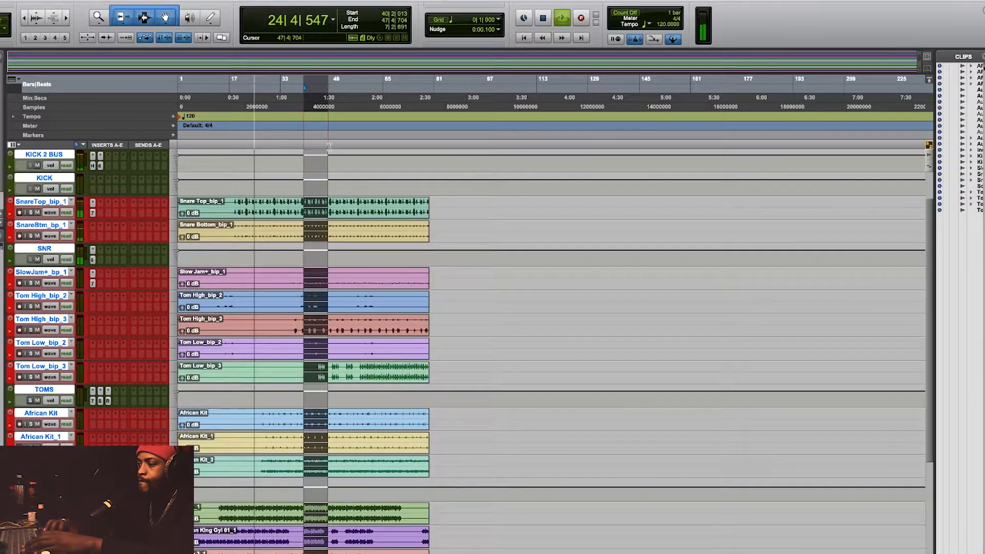
key(super+equal)
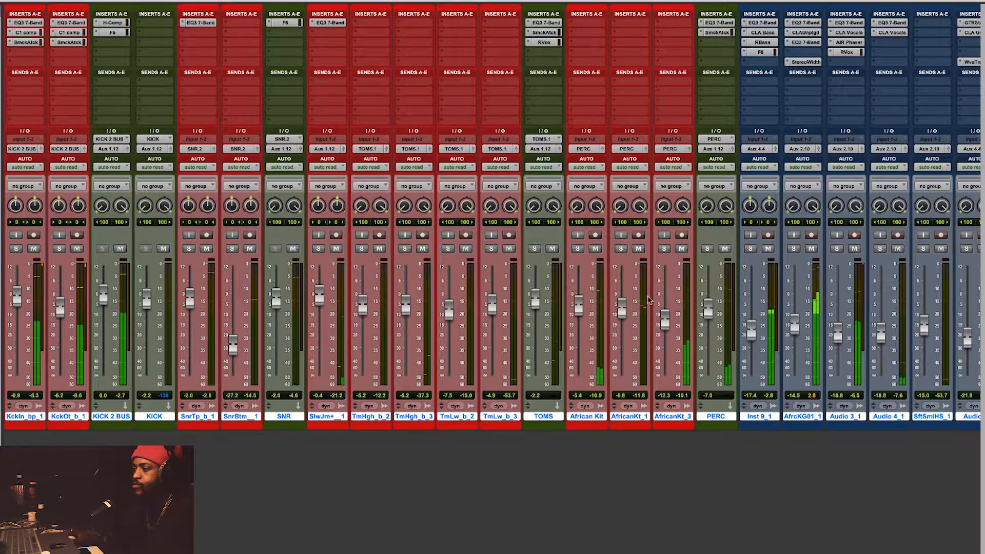
Solo the TOMS bus together with the SlwJm track, both TmHgh tracks and both TmLw tracks
click(534, 248)
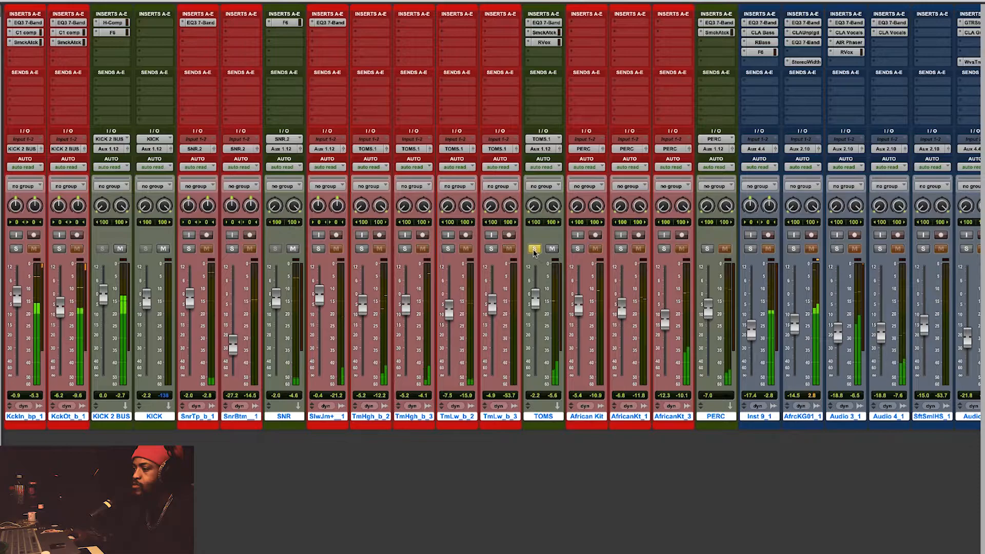
click(318, 248)
click(361, 248)
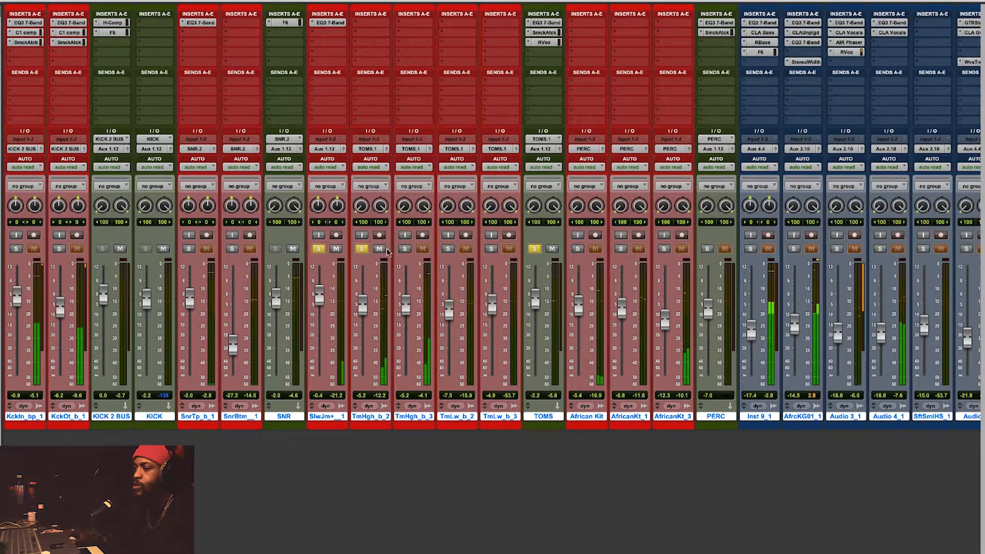
click(404, 249)
click(447, 248)
click(490, 249)
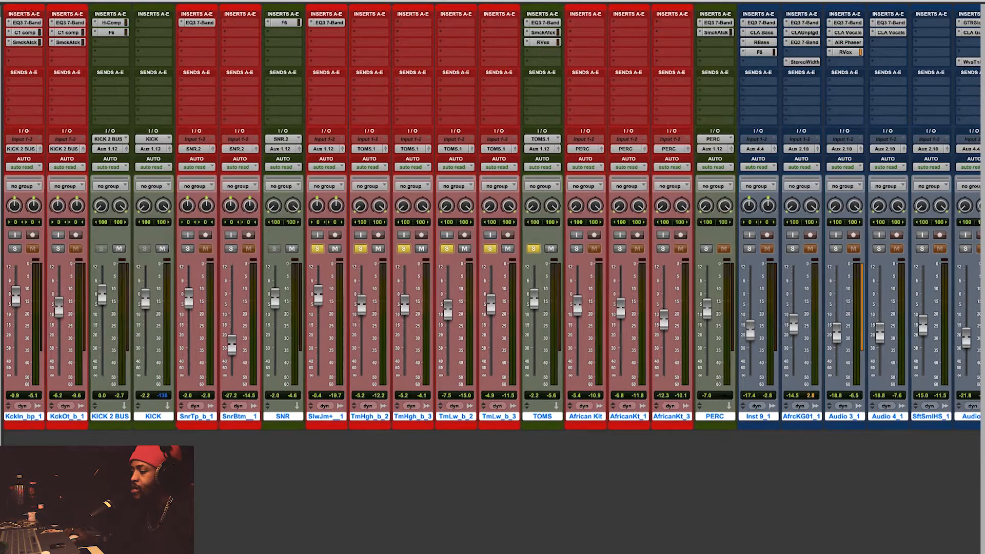
Add the three African Kit tracks and the PERC bus to the soloed tracks
scroll(491, 300, right, 2)
scroll(347, 300, right, 1)
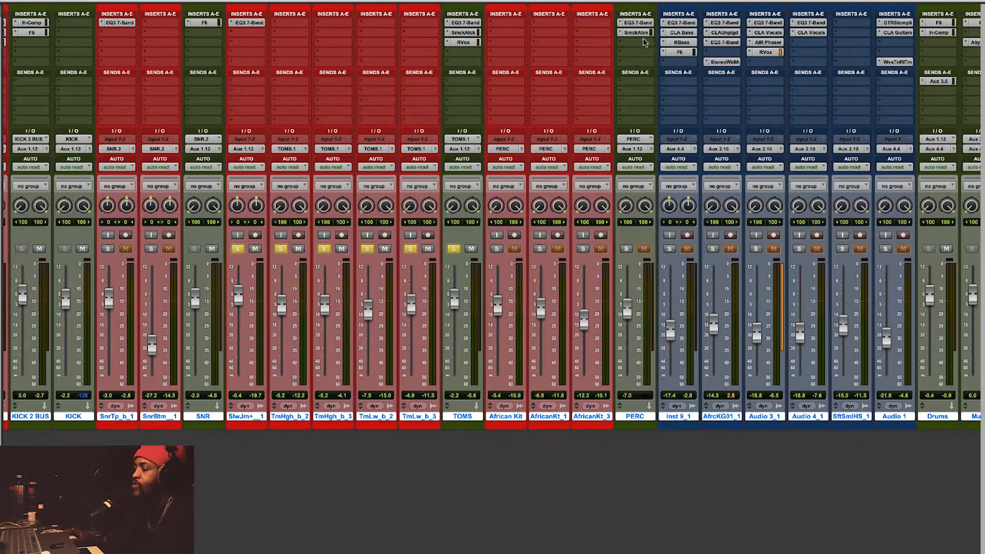
click(497, 249)
click(540, 249)
click(583, 249)
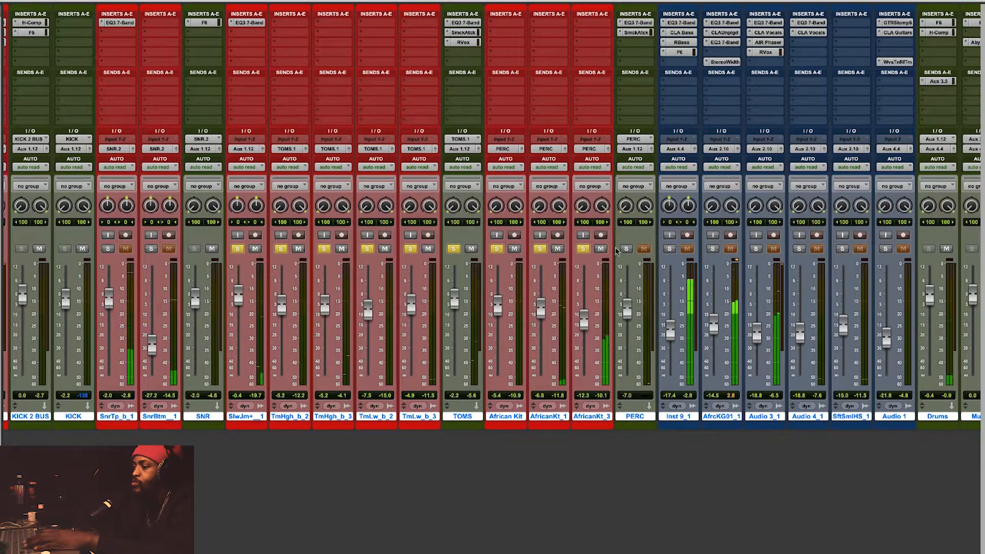
click(626, 248)
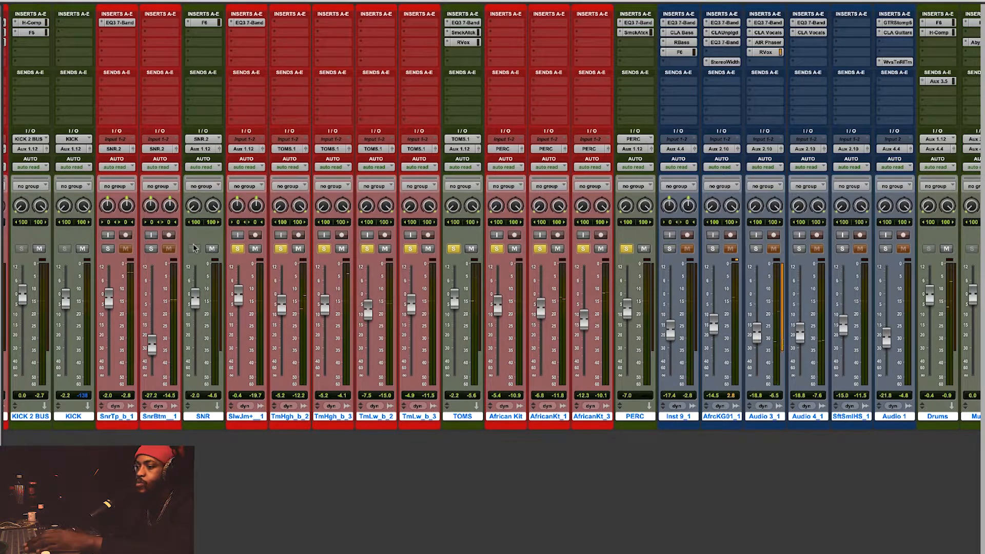
Compare the soloed drums with and without PERC soloed, and put PERC into solo safe
scroll(492, 217, left, 3)
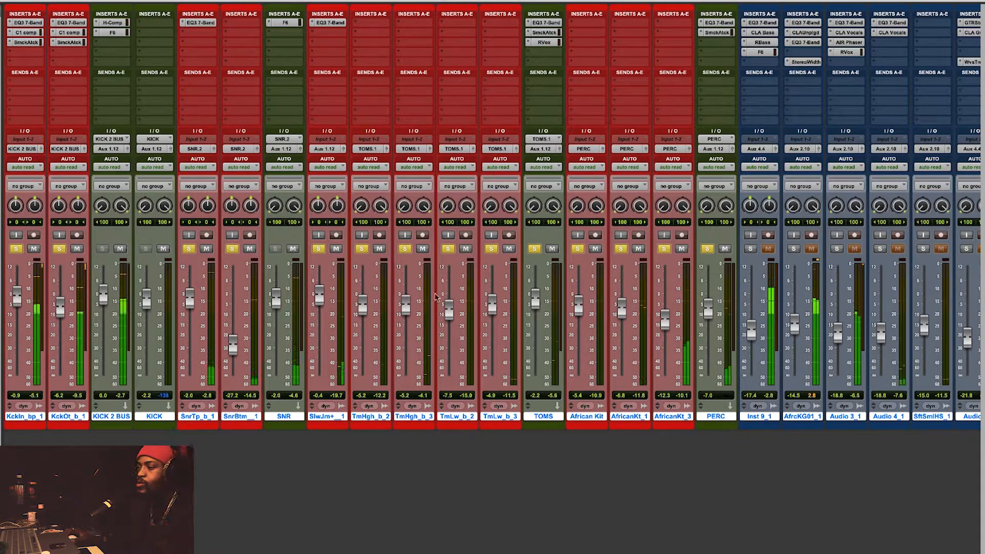
click(706, 249)
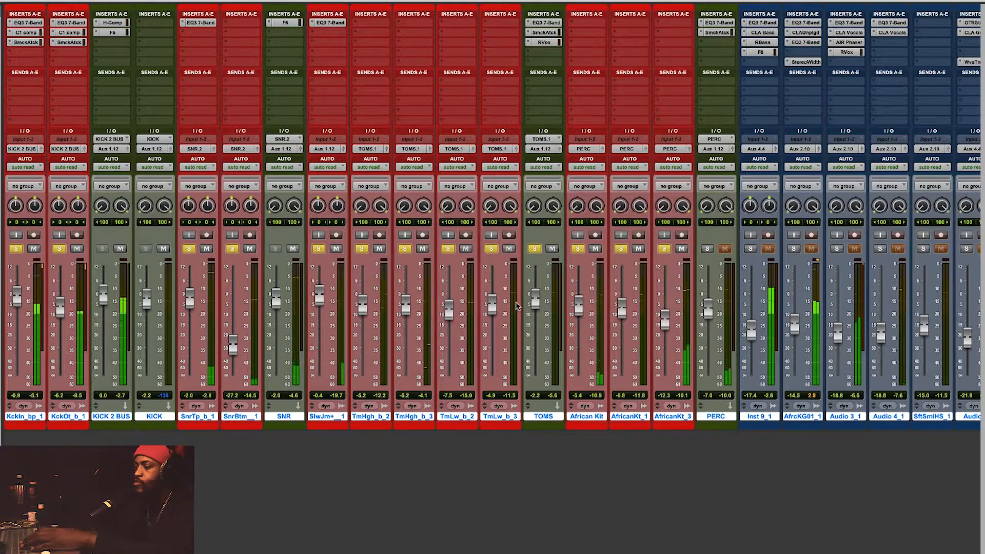
click(706, 249)
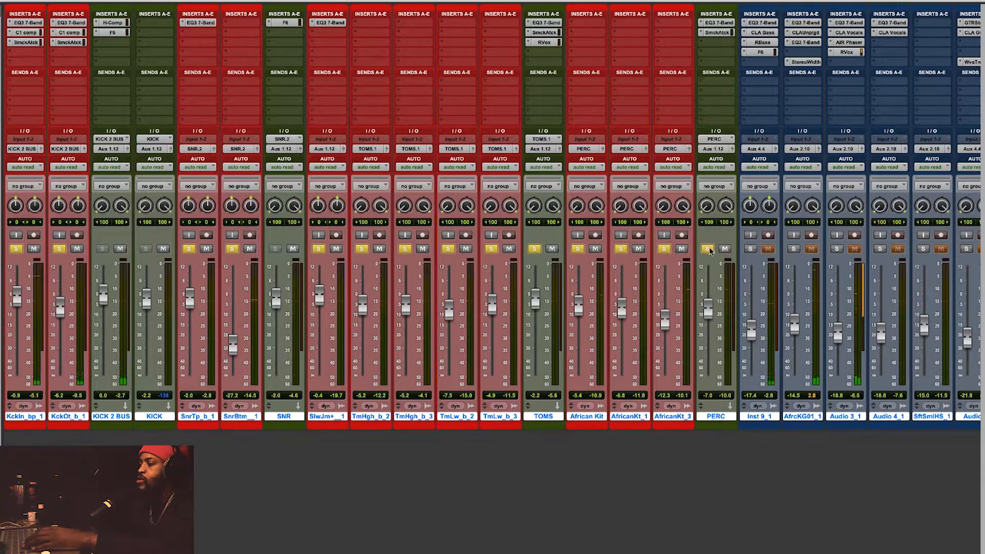
super+click(707, 249)
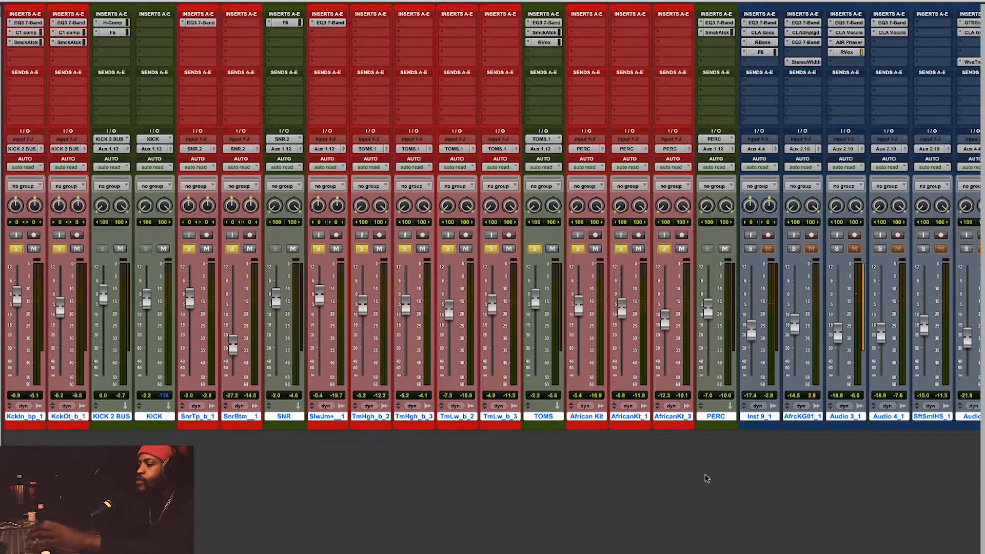
scroll(491, 300, right, 5)
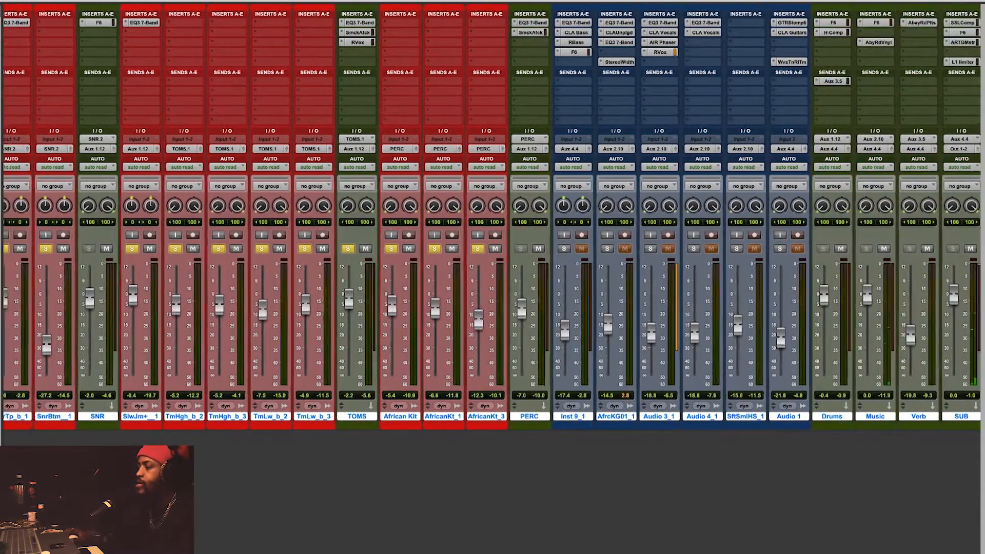
Select the six tracks from Inst 9_1 through Audio 1 and make their inserts inactive
scroll(74, 300, right, 2)
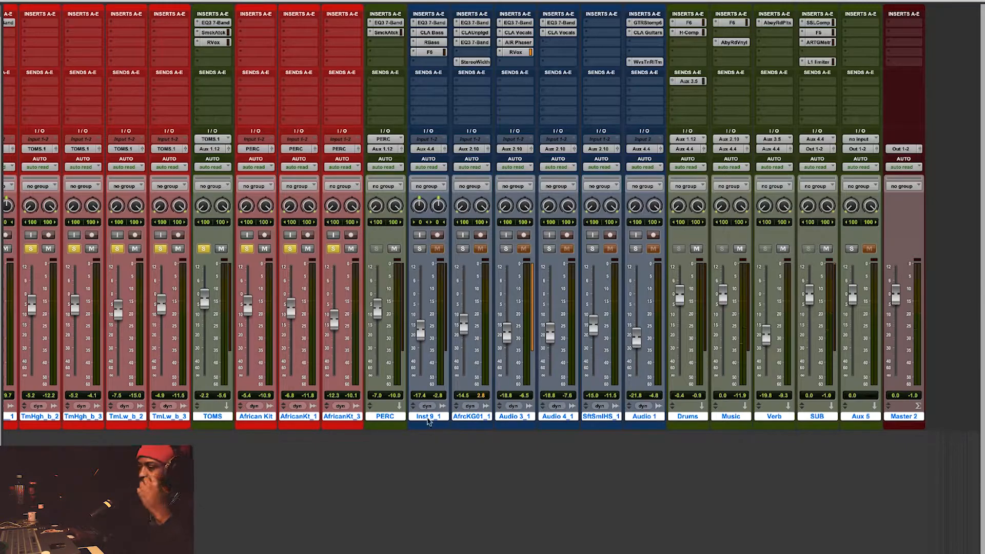
click(429, 418)
click(428, 418)
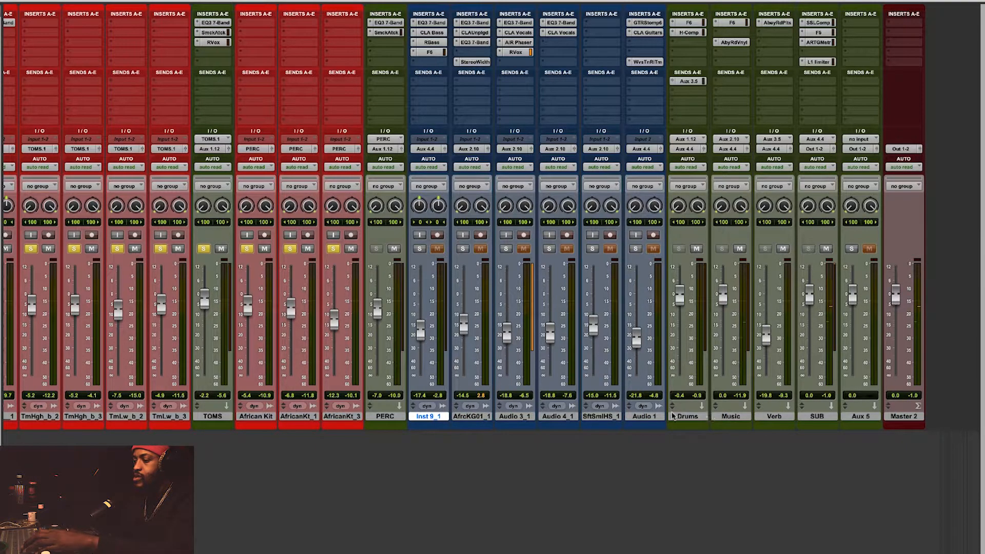
shift+click(644, 418)
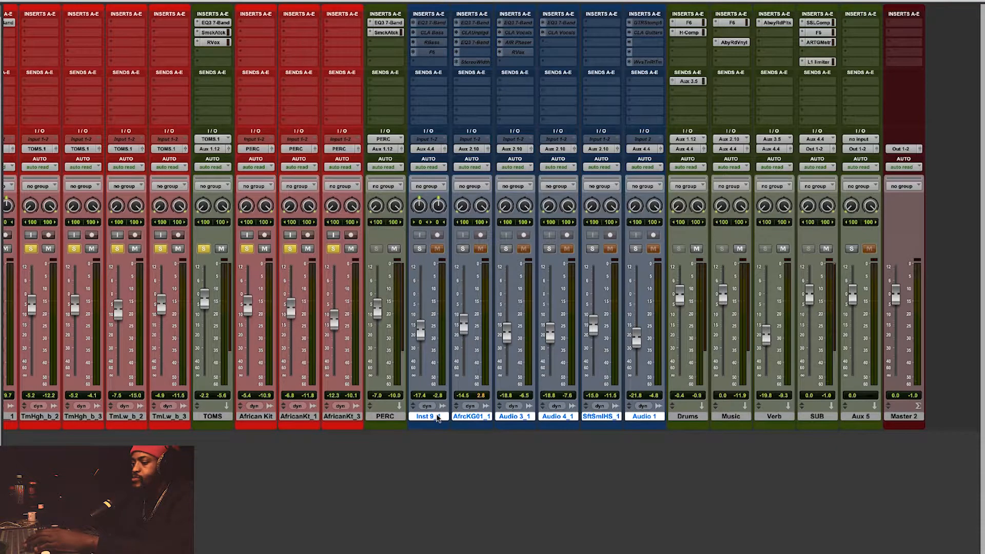
Rename the Inst 9_1 track as BASS
double_click(432, 417)
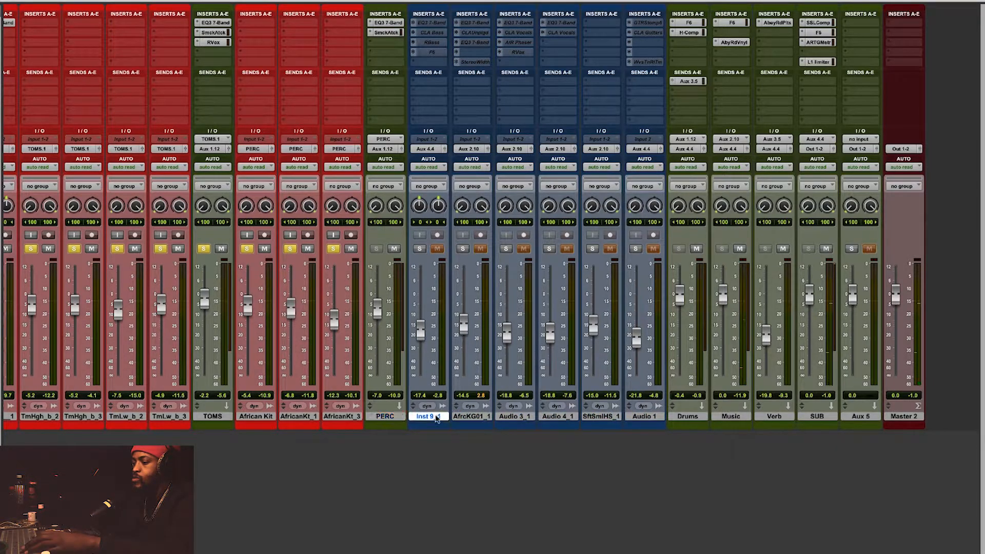
text(BASS)
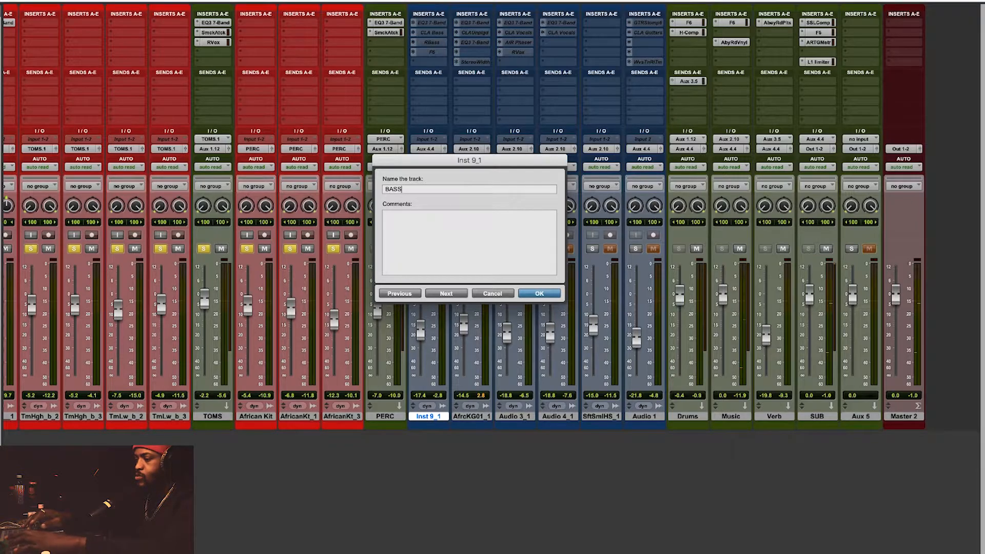
key(Return)
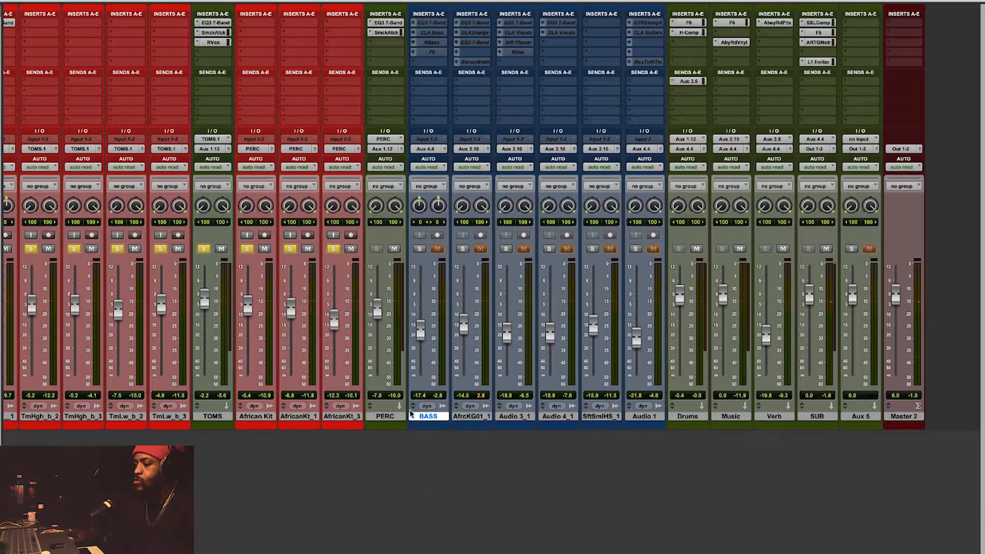
Color the whole BASS channel strip bright green using the color palette, and close the palette
double_click(426, 427)
click(221, 286)
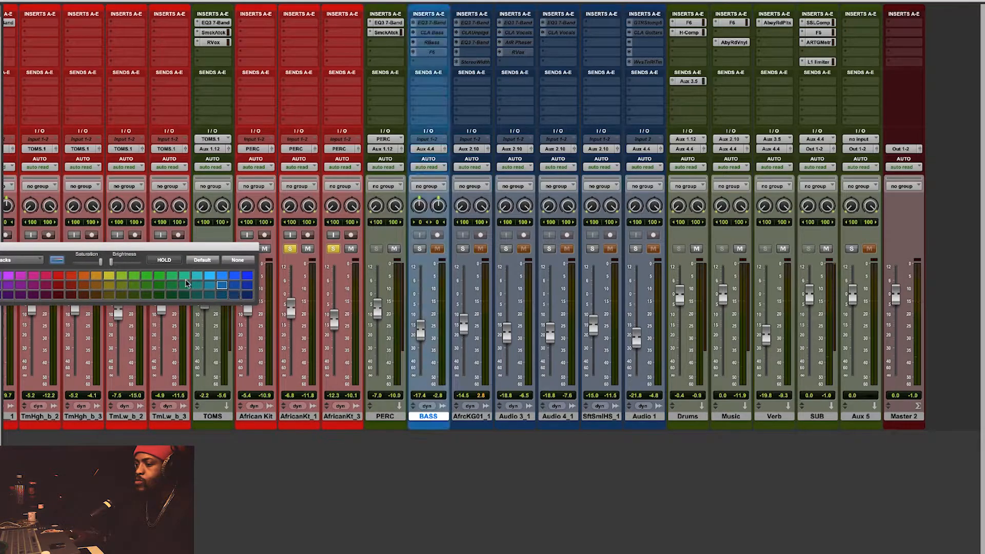
click(184, 276)
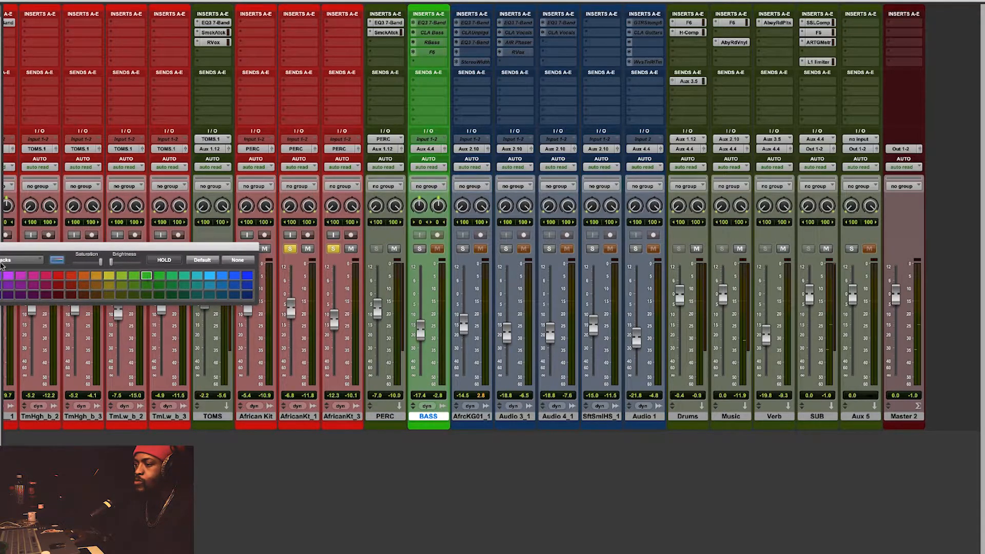
key(super+w)
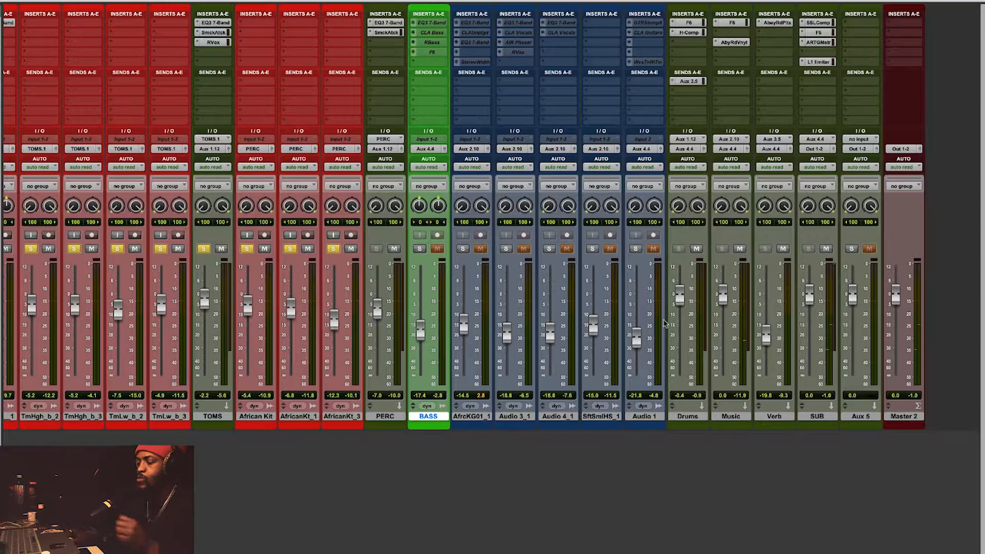
Play the mix with the BASS track added to the soloed drums
key(space)
click(419, 249)
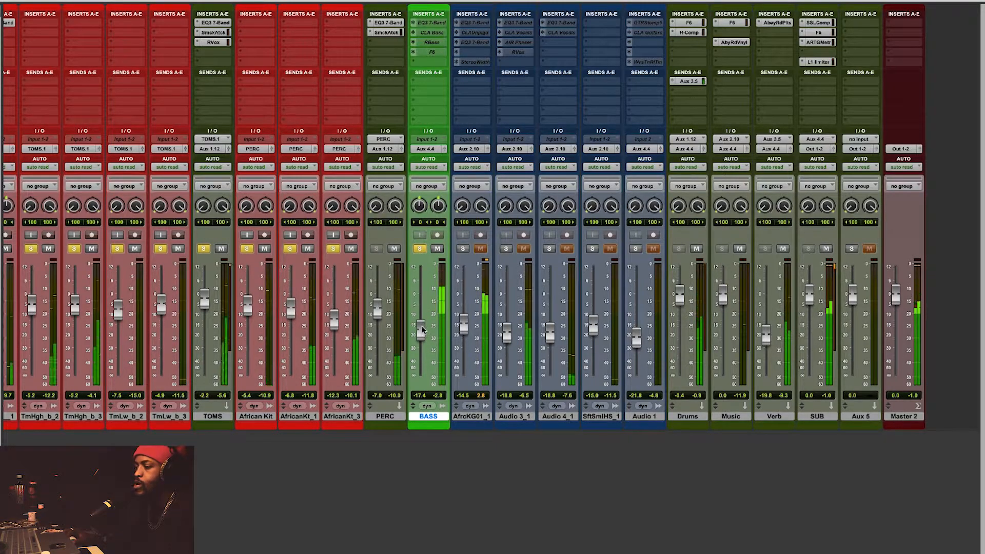
key(Return)
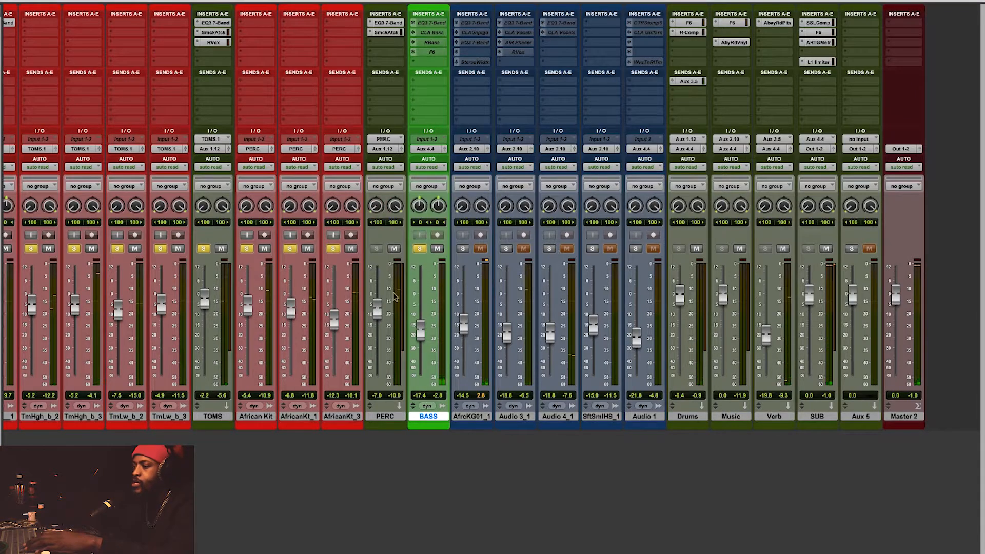
Clear all solos, solo only the BASS track and start playback
alt+click(420, 250)
click(419, 251)
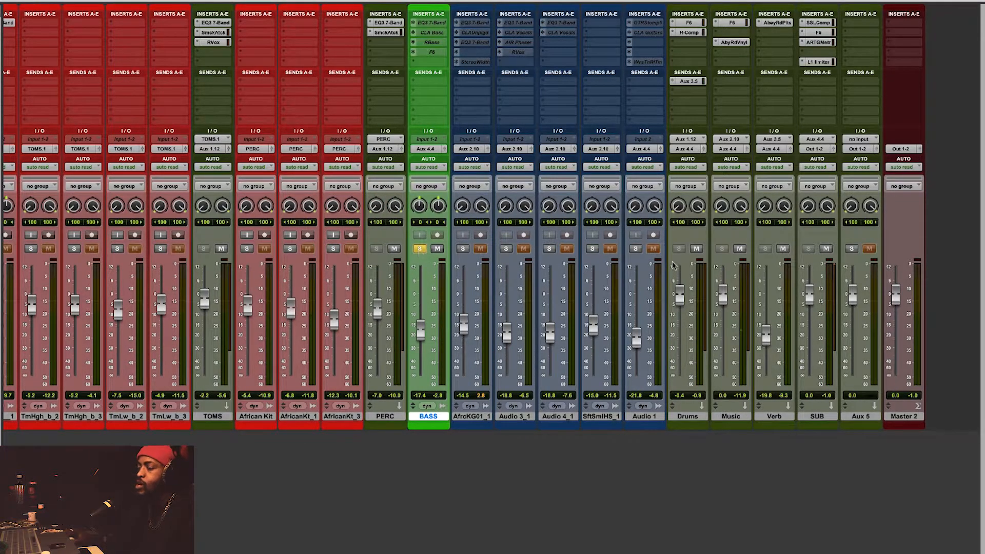
key(space)
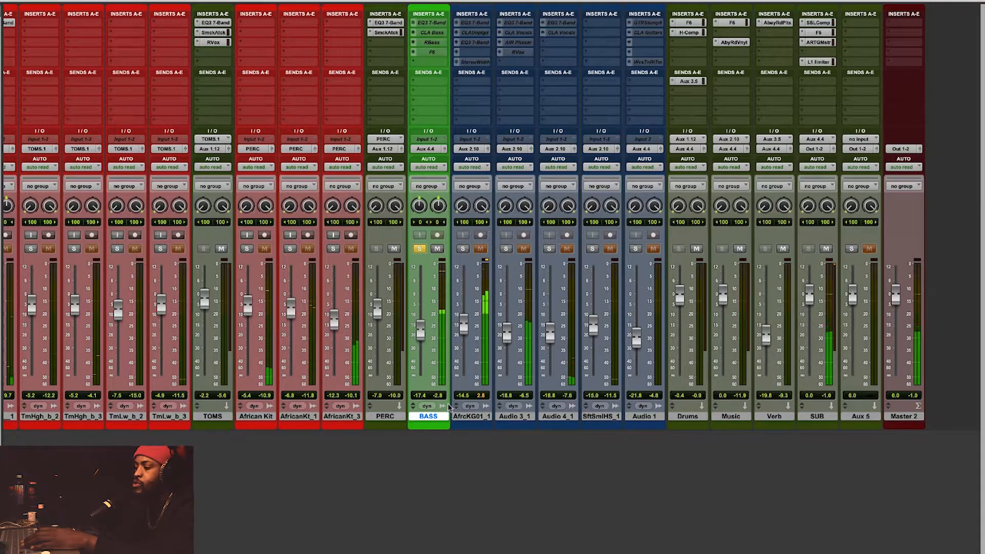
Audition AfrcKG01_1, Audio 3_1, Audio 4_1, SftSmlHS_1 and Audio 1 soloed along with BASS, and stop playback with all solos cleared
click(463, 248)
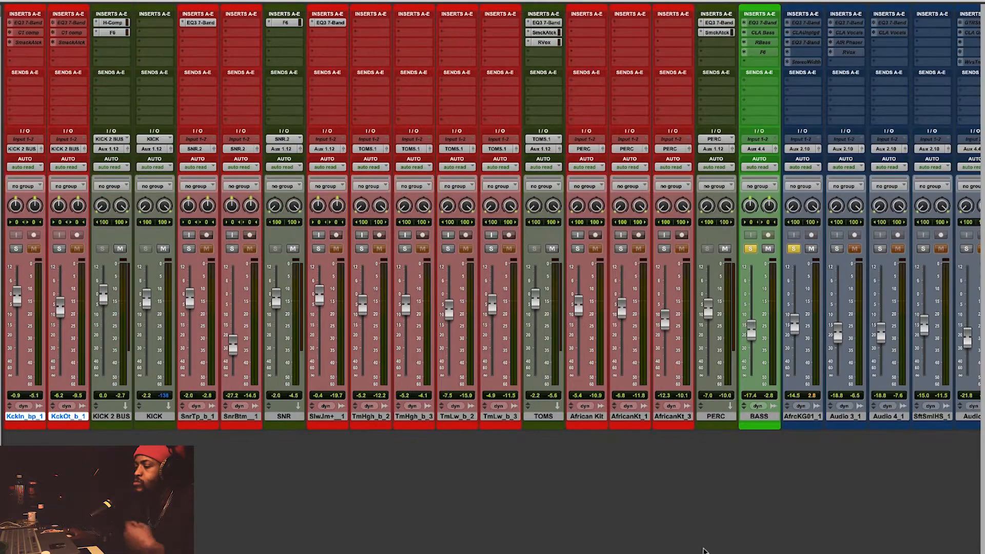
scroll(491, 300, right, 5)
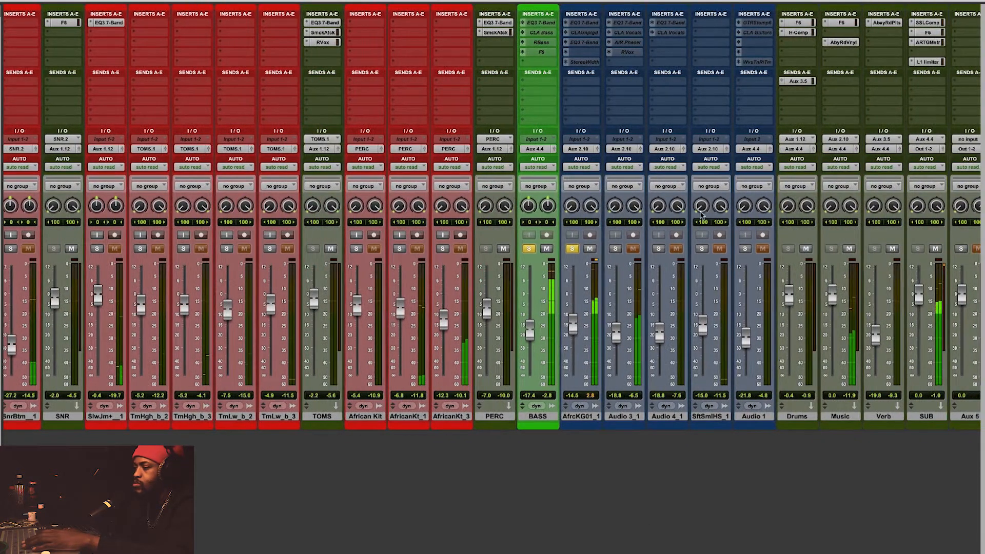
click(615, 249)
click(658, 249)
click(701, 249)
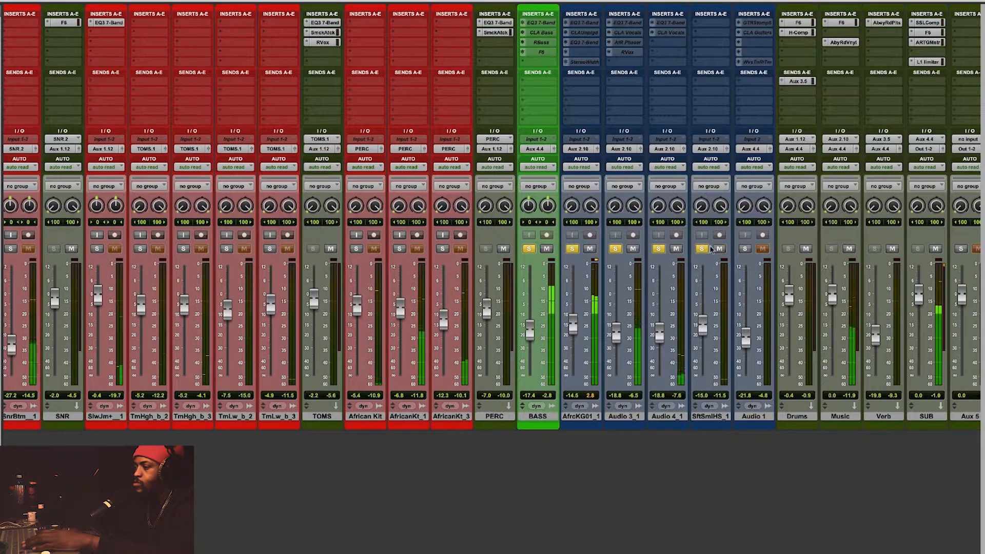
click(743, 249)
scroll(567, 247, right, 3)
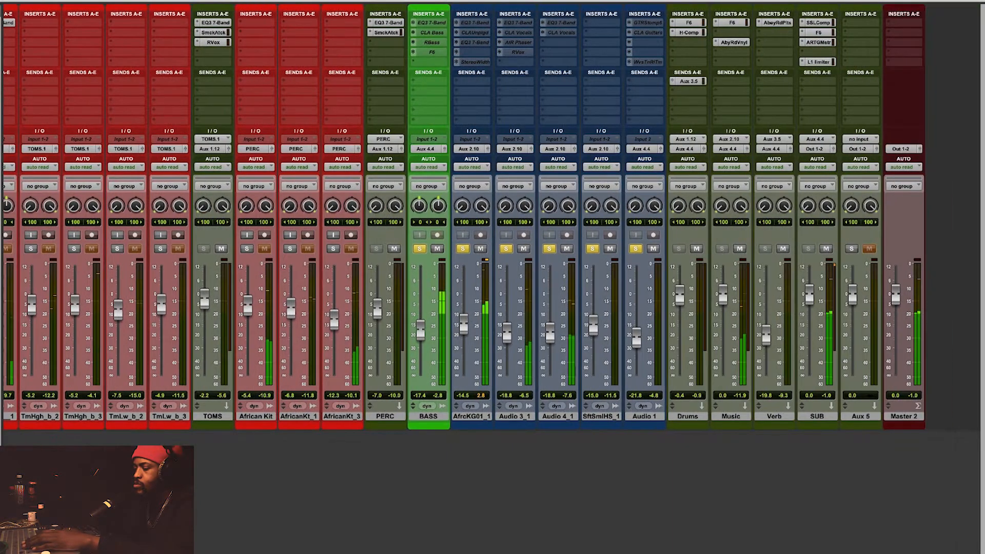
key(space)
alt+click(506, 250)
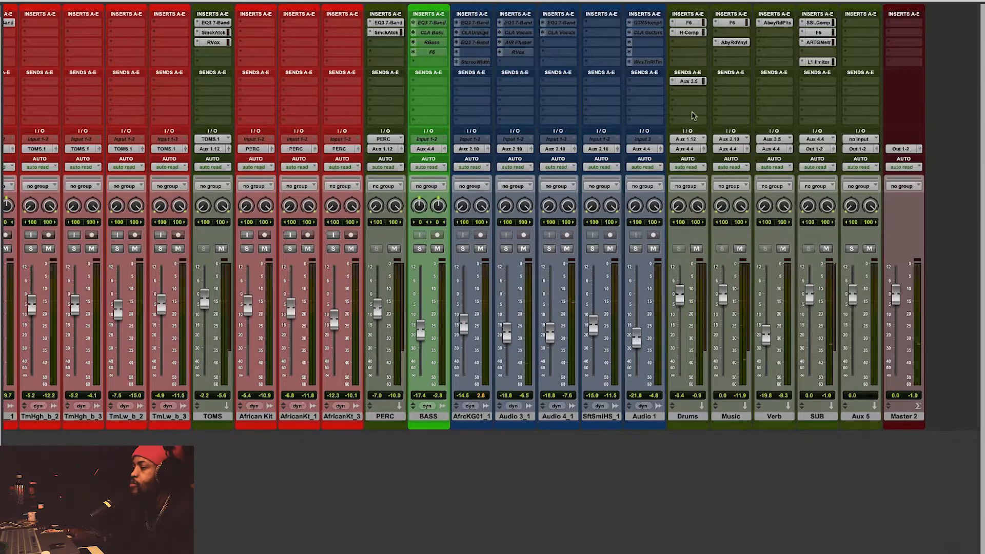
Inspect the F6 equalizer and H-Comp compressor settings on the Drums bus, including the compressor's mix control
click(690, 23)
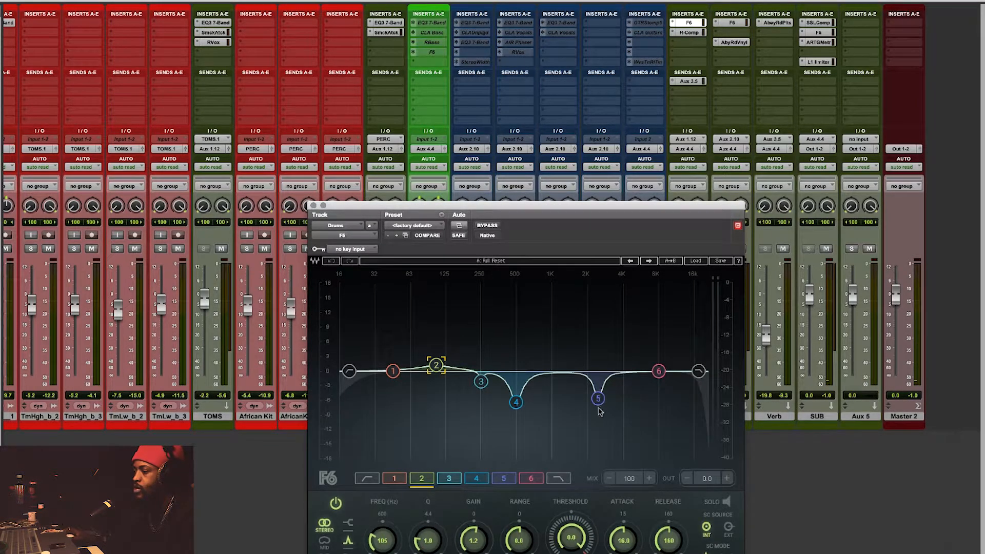
click(313, 206)
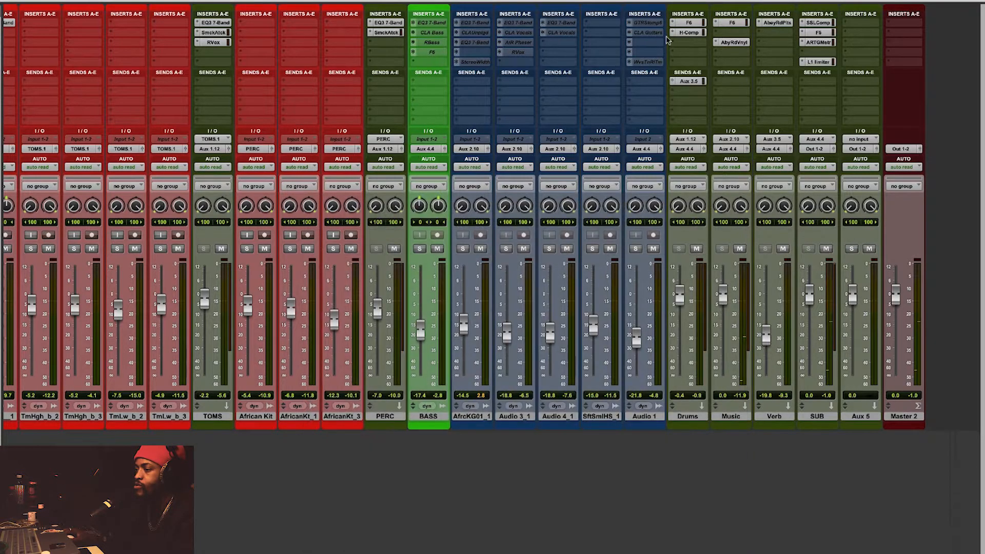
click(688, 33)
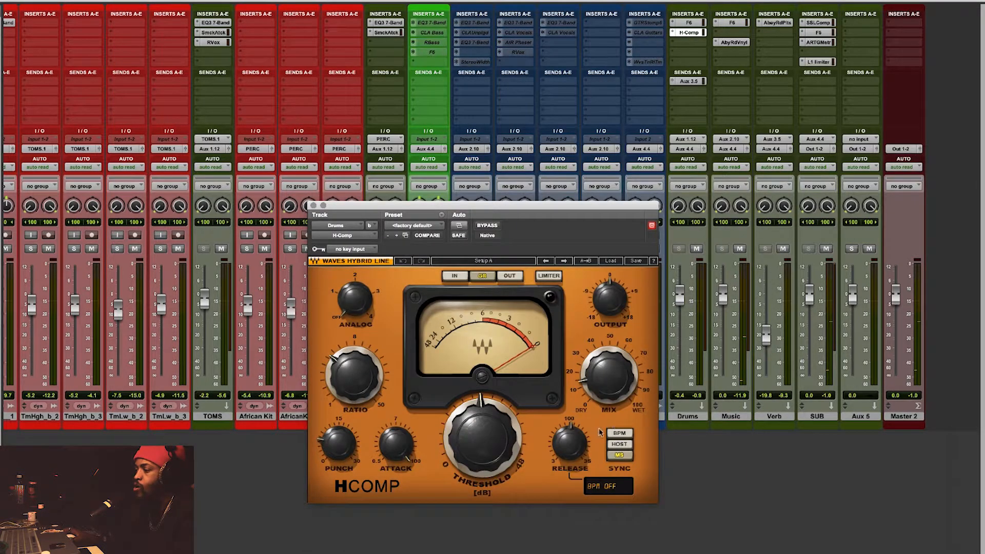
drag(595, 382, 591, 396)
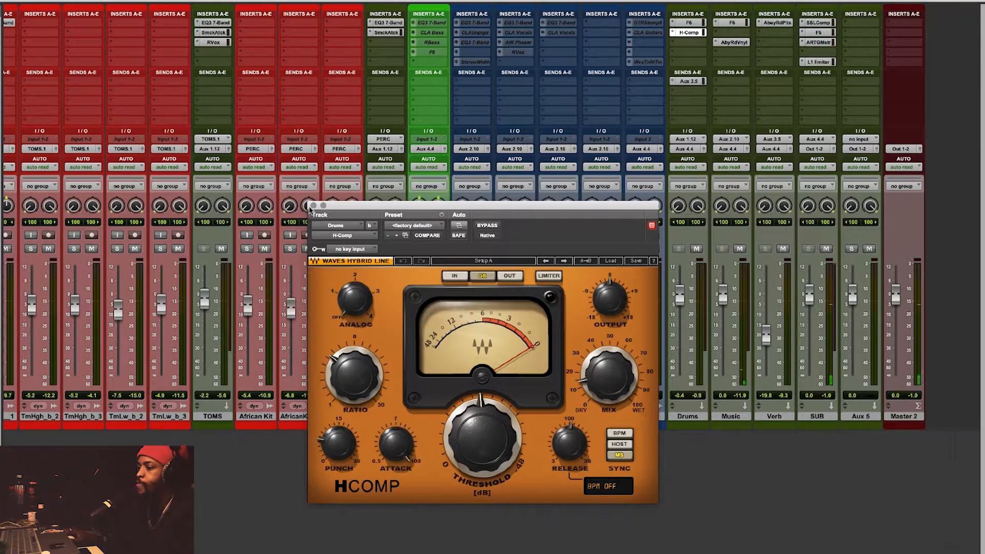
Inspect the Abbey Road Vinyl and F6 plug-in settings on the Music bus, and close both
click(738, 43)
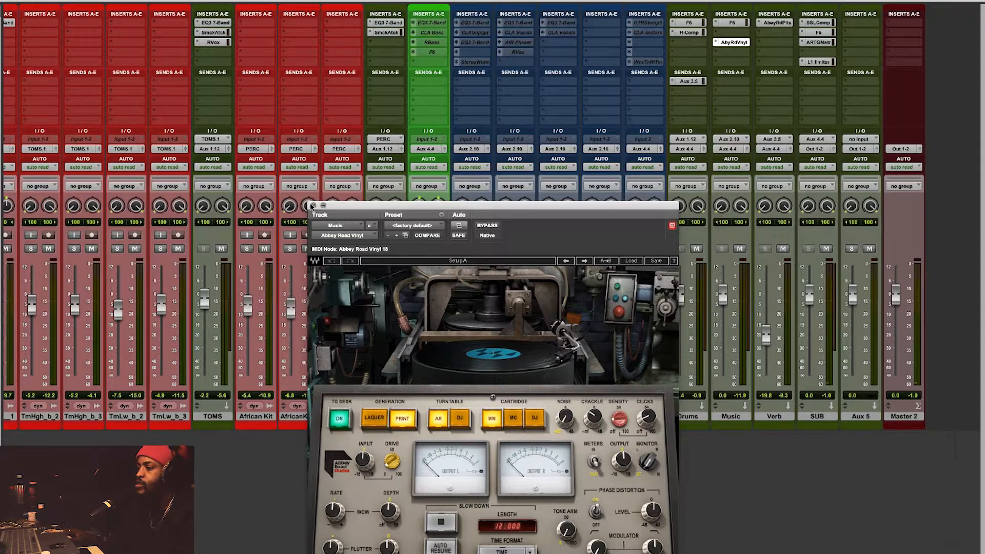
click(314, 206)
click(738, 22)
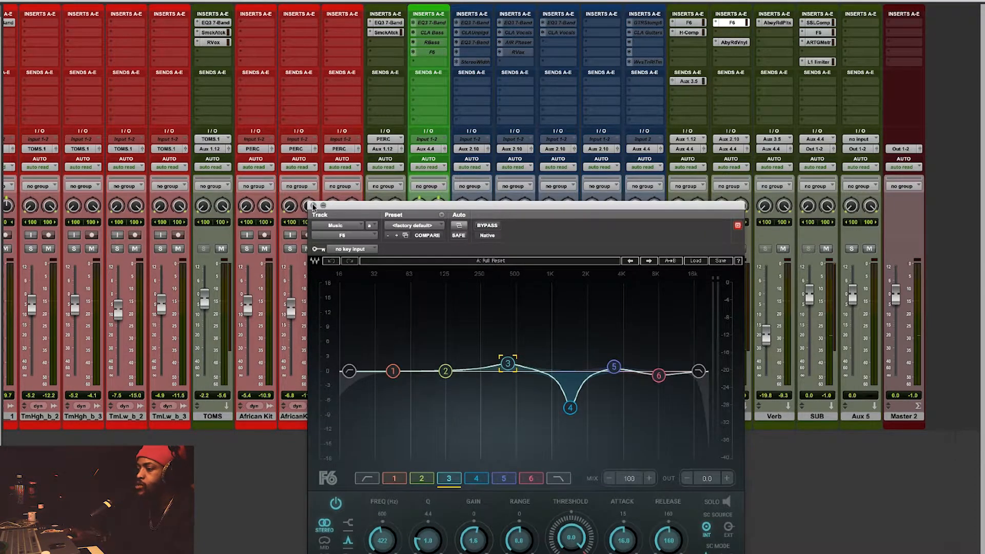
click(313, 206)
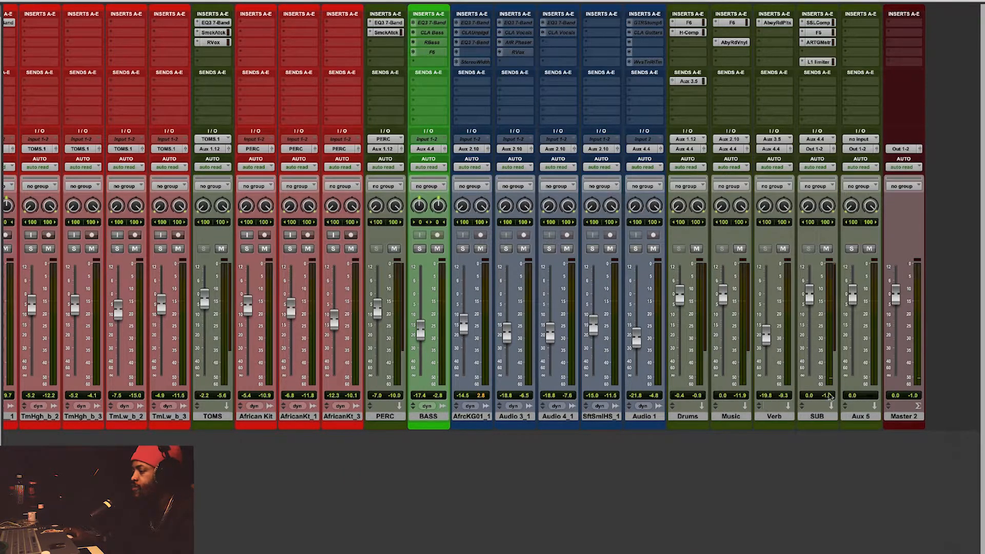
Toggle the SUB bus mute during playback, leave it unmuted, and lower its fader to about -0.6 dB
key(space)
click(826, 249)
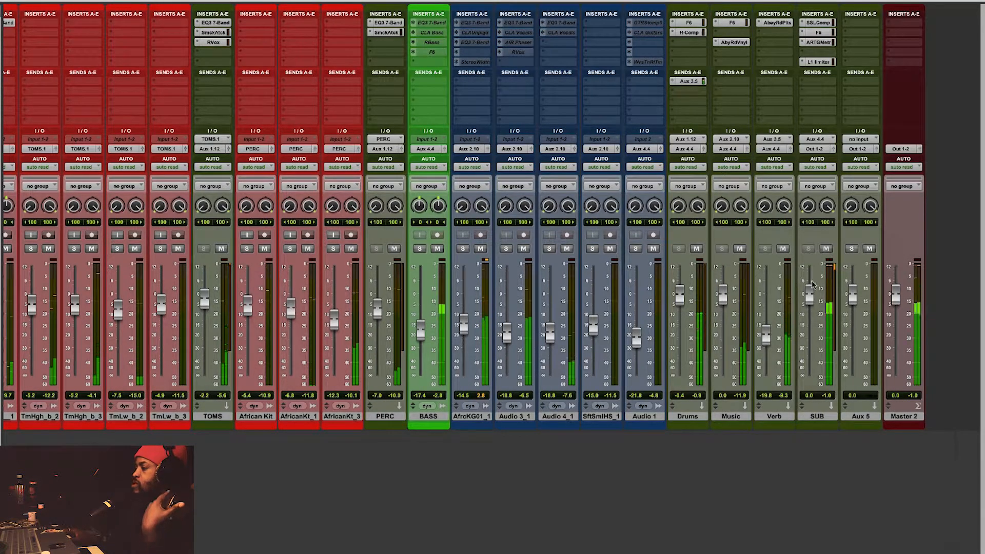
click(827, 248)
click(827, 249)
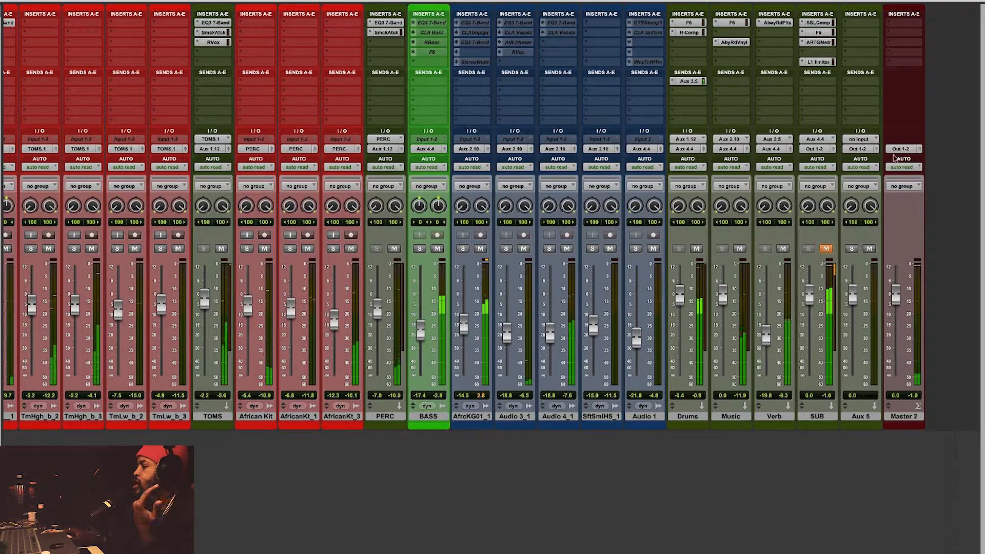
click(826, 248)
drag(809, 294, 829, 291)
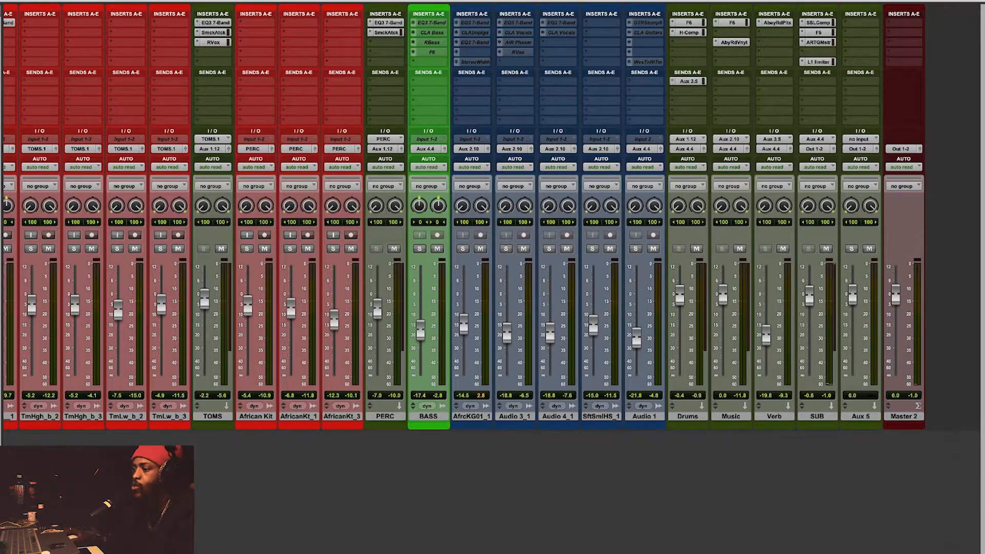
Examine the routing and layout of the whole mixer, from the kick tracks through the buses to the Master 2 track
scroll(492, 217, left, 7)
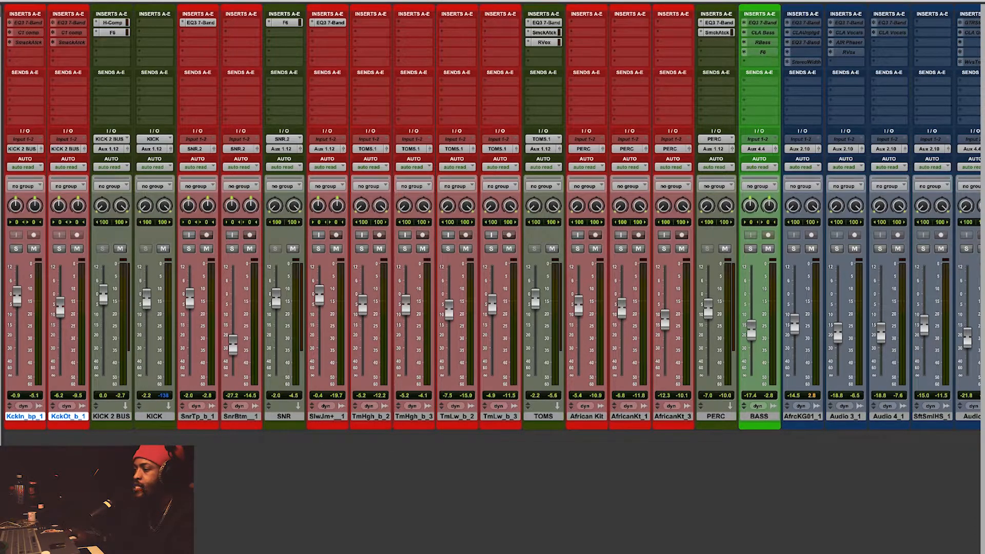
scroll(491, 300, right, 5)
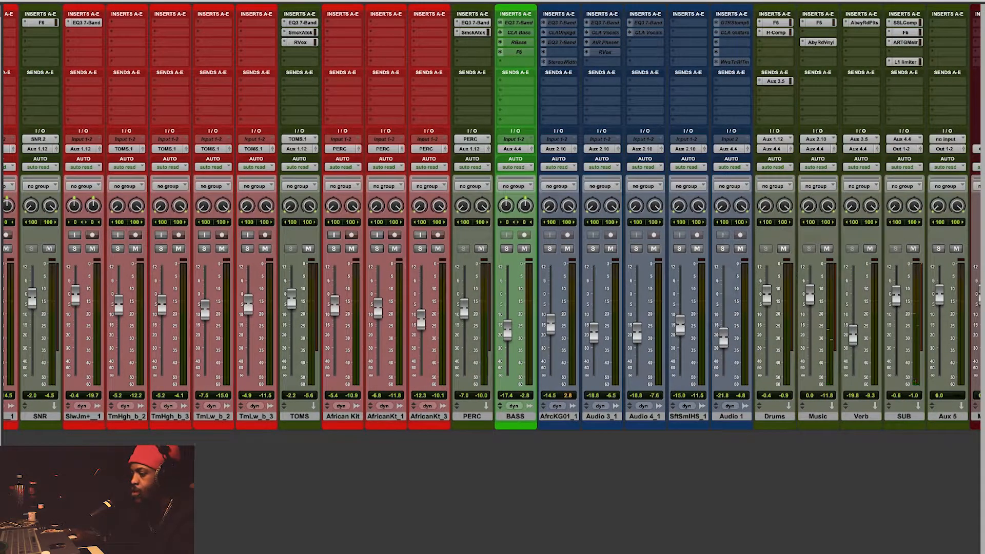
scroll(491, 300, right, 2)
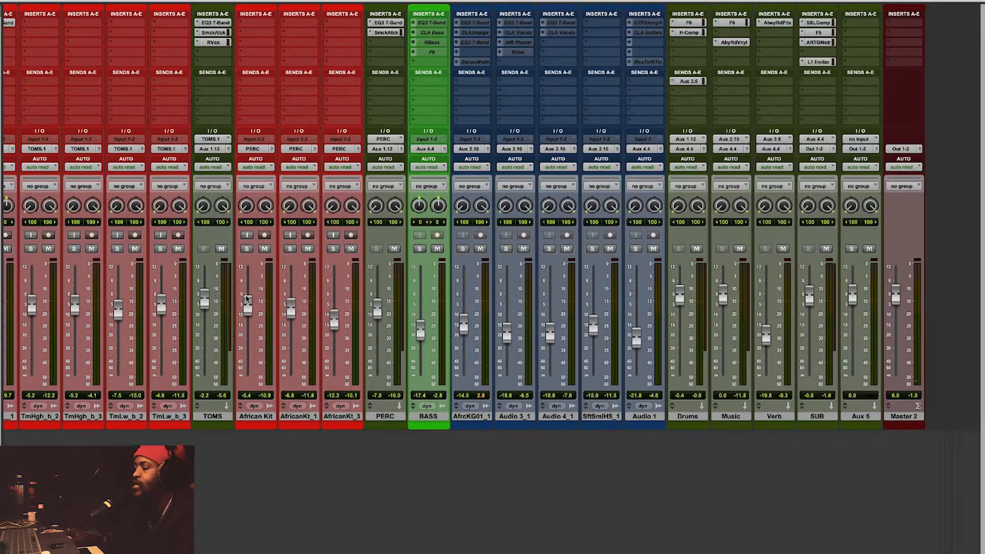
scroll(492, 307, left, 8)
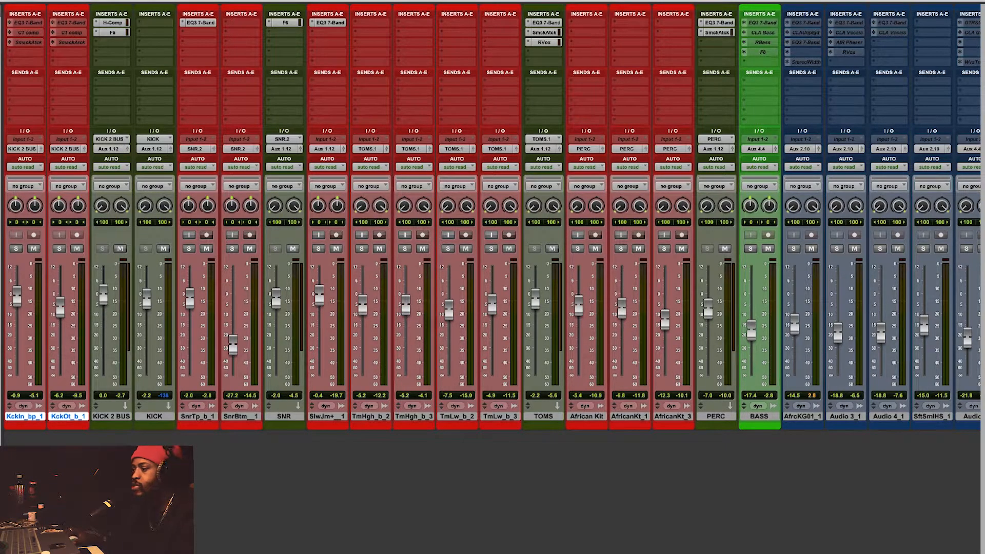
scroll(491, 300, right, 10)
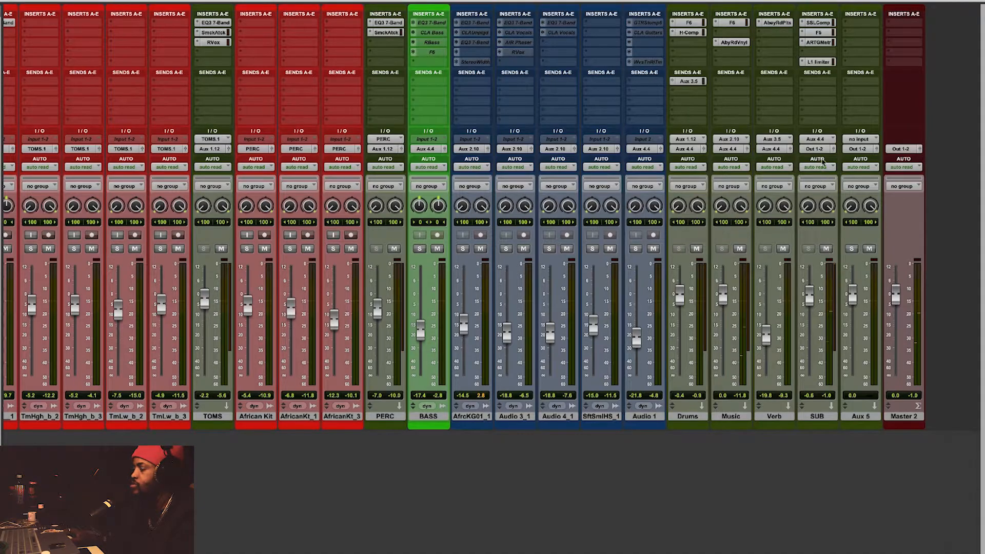
scroll(492, 216, left, 10)
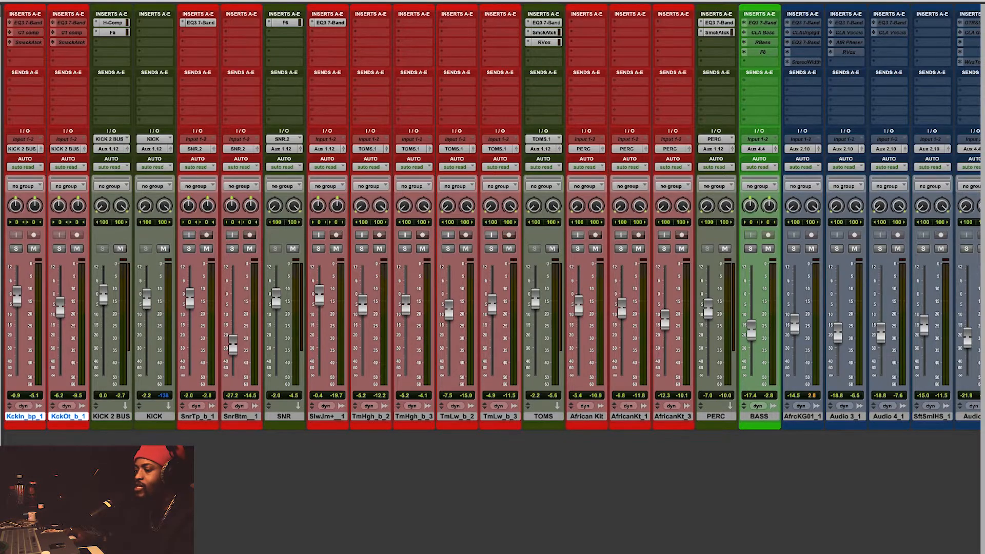
scroll(491, 216, right, 10)
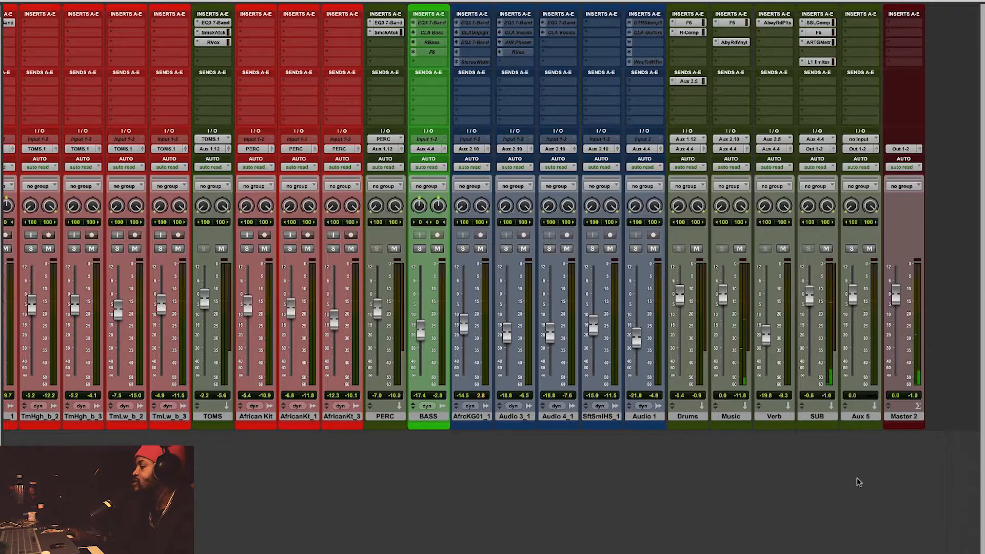
Insert the NLS Channel (stereo) plug-in on the Drums bus and copy it to the Music and Verb buses
scroll(798, 539, left, 10)
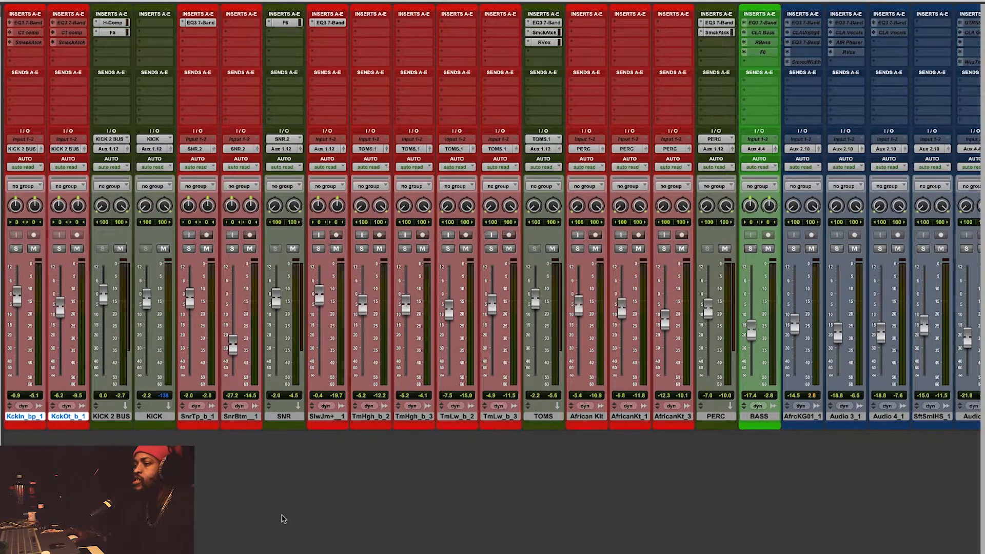
scroll(492, 300, right, 10)
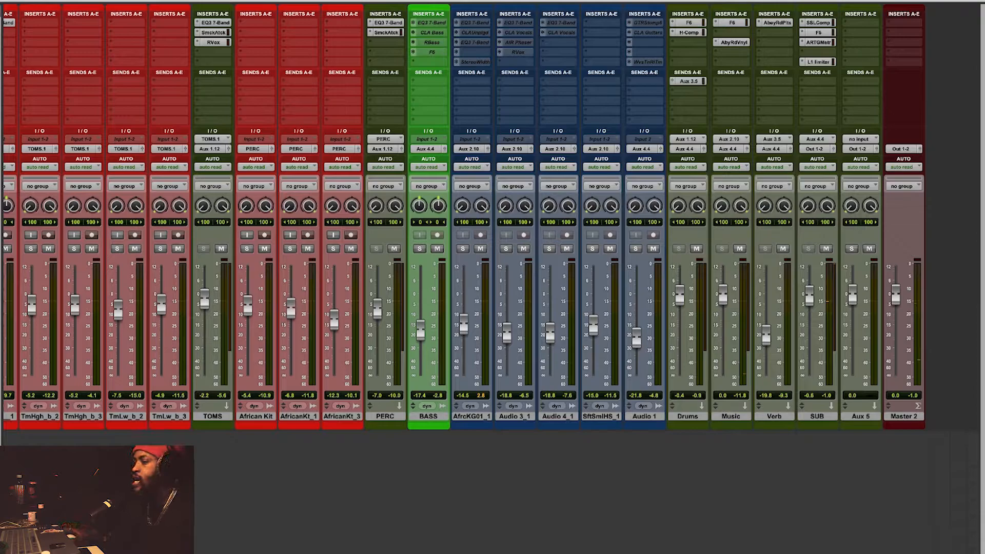
click(687, 92)
click(687, 93)
click(692, 62)
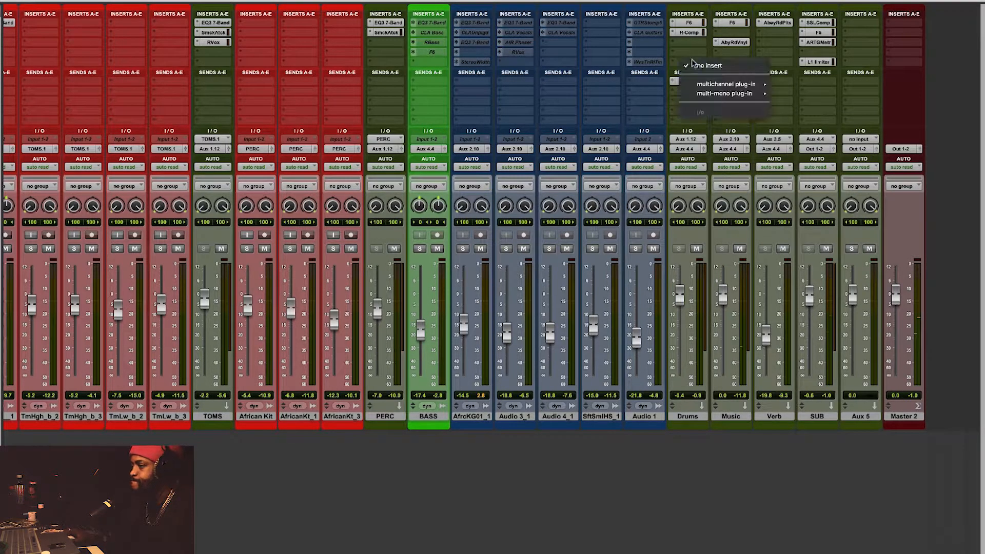
mouse_move(728, 84)
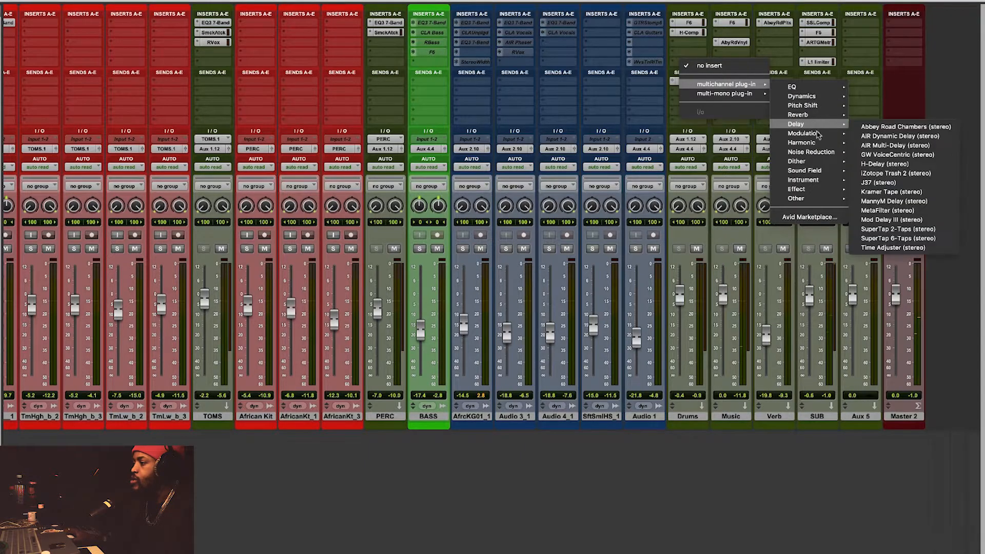
mouse_move(815, 142)
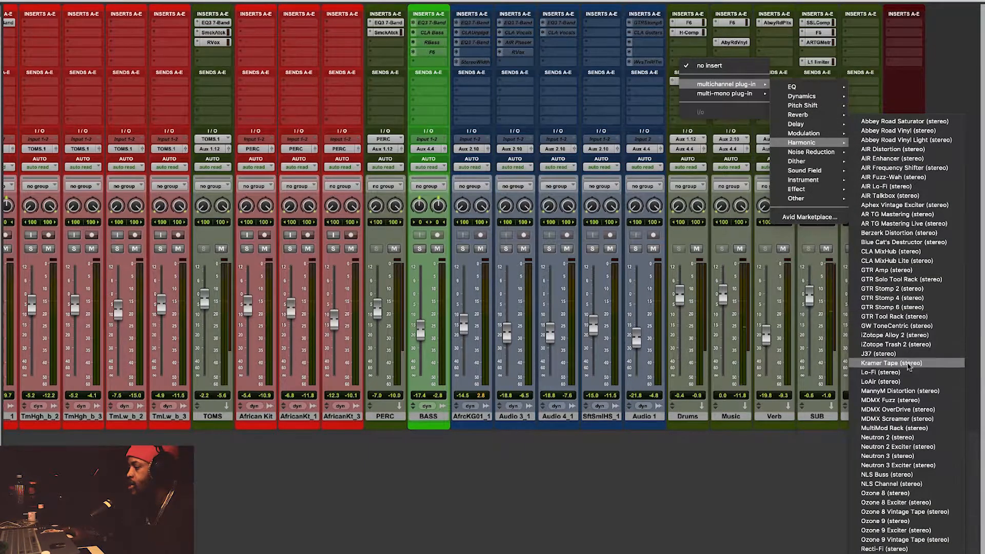
click(918, 484)
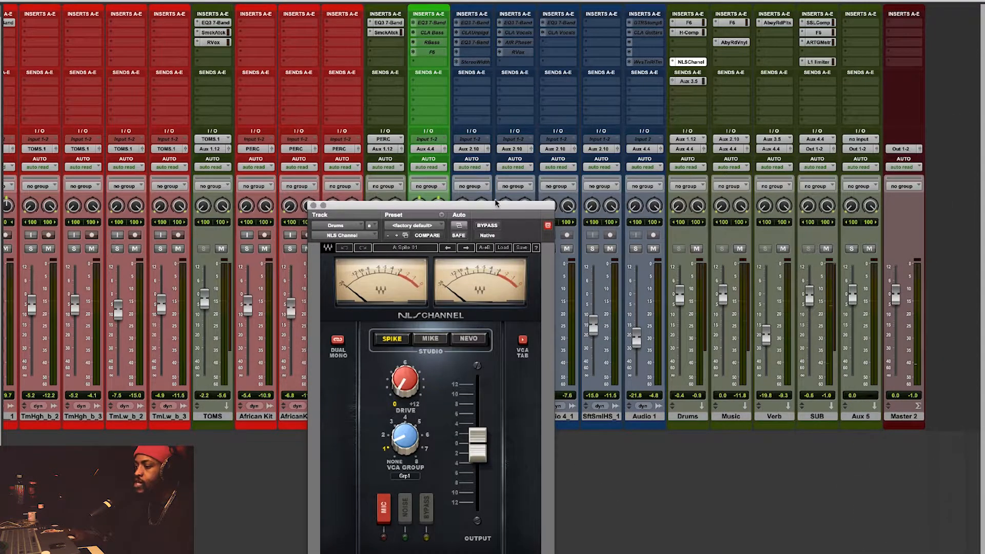
drag(494, 211, 476, 167)
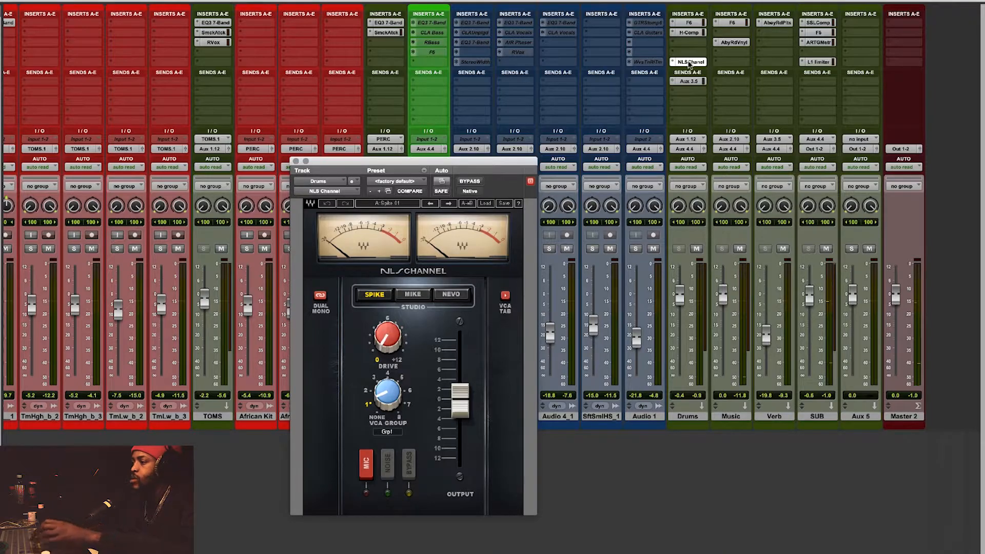
drag(730, 62, 818, 56)
Insert the NLS Buss (stereo) plug-in in the free slot above the L1 limiter on the SUB bus
click(819, 52)
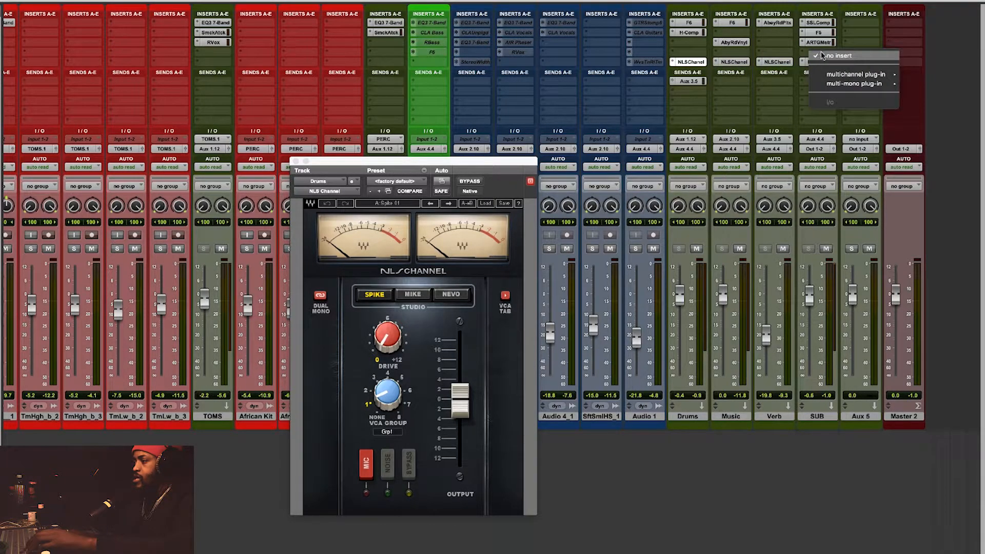
mouse_move(867, 74)
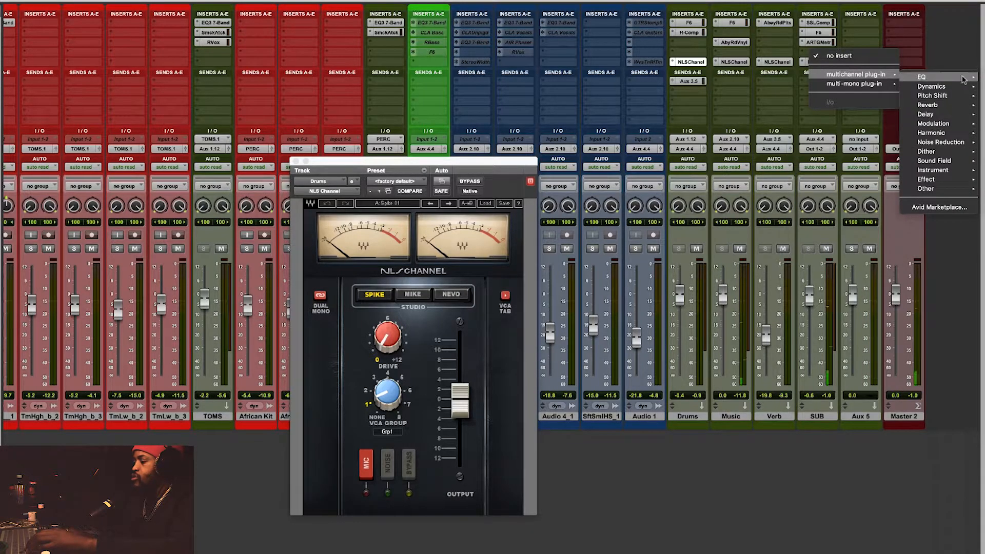
mouse_move(959, 172)
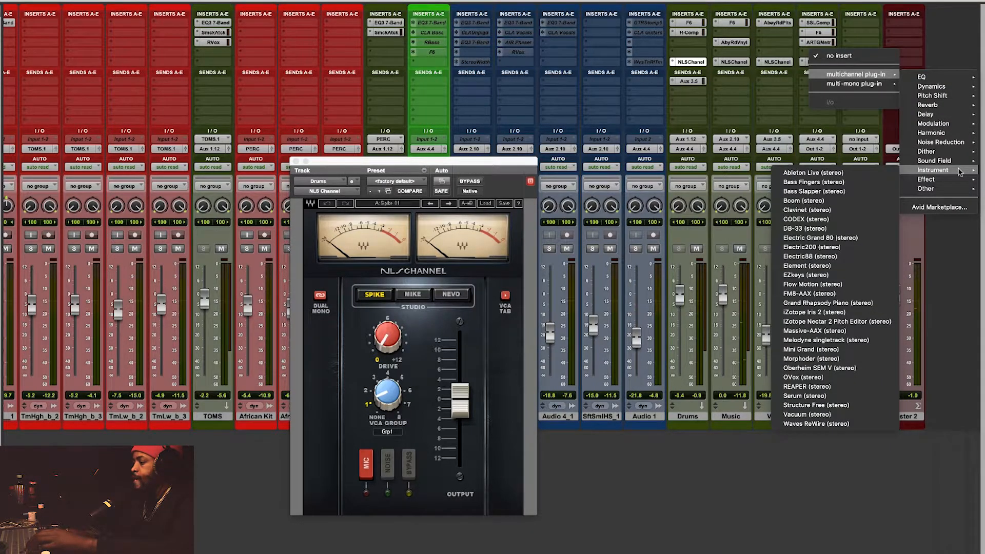
mouse_move(931, 133)
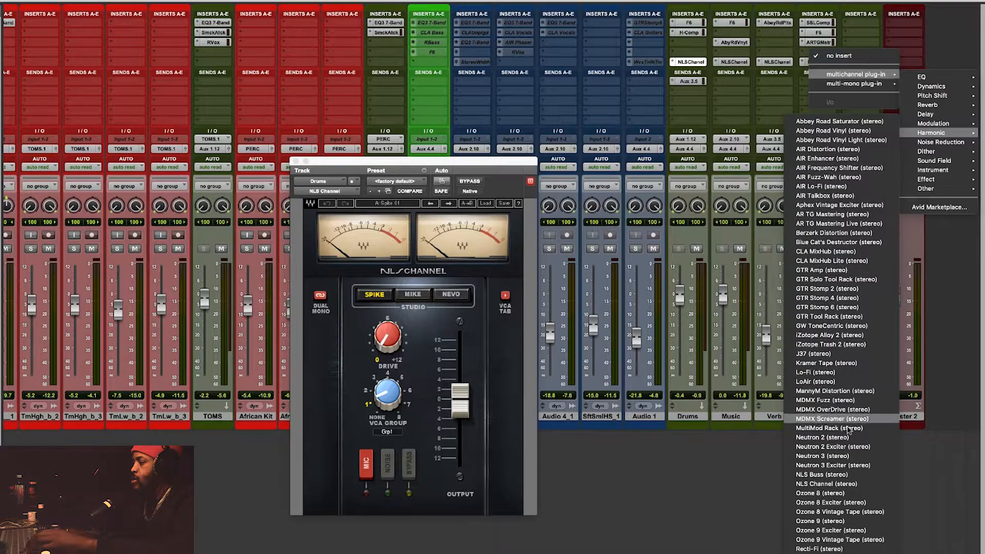
click(844, 476)
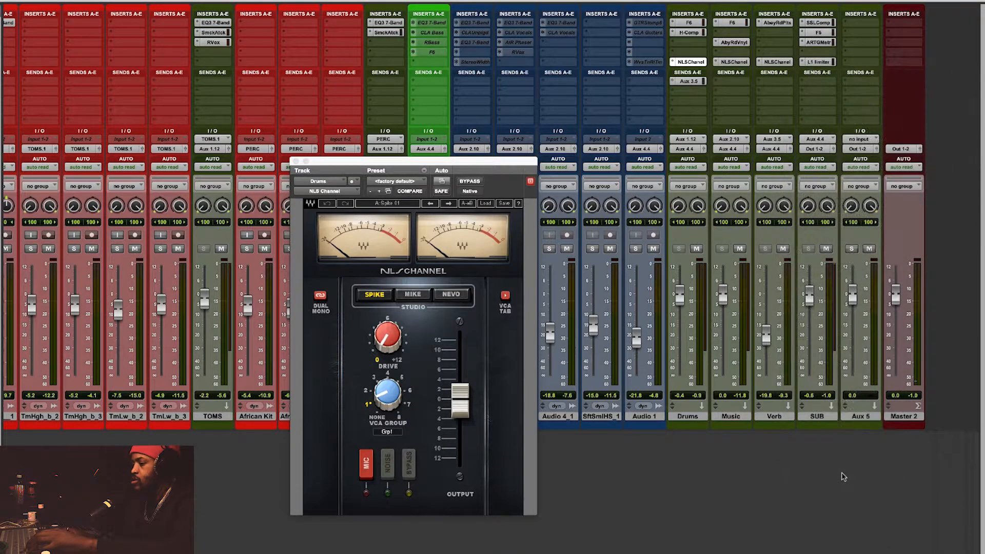
drag(445, 160, 240, 56)
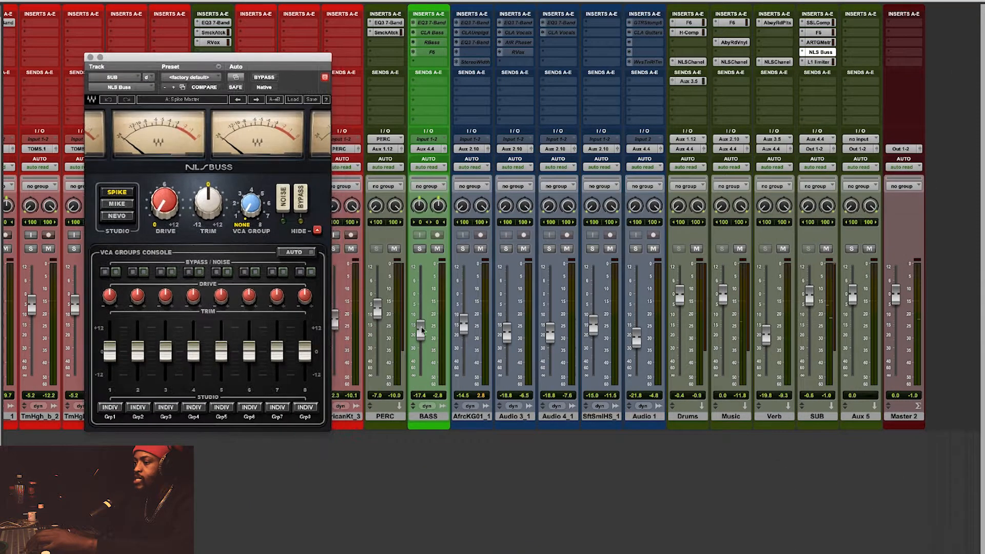
Switch the Drums bus NLS Channel to the MIKE studio and audition a drive boost during playback, returning the drive to 0
click(686, 63)
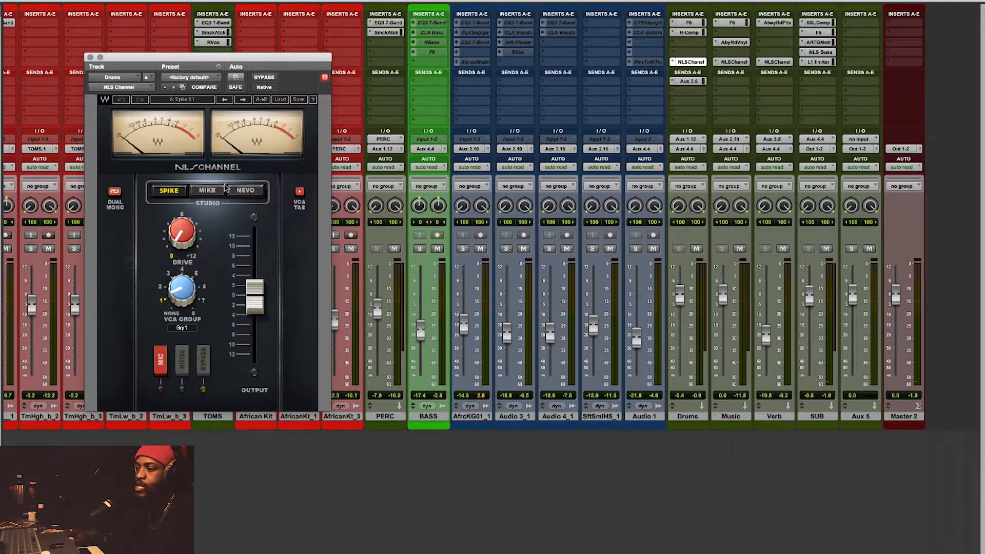
click(205, 191)
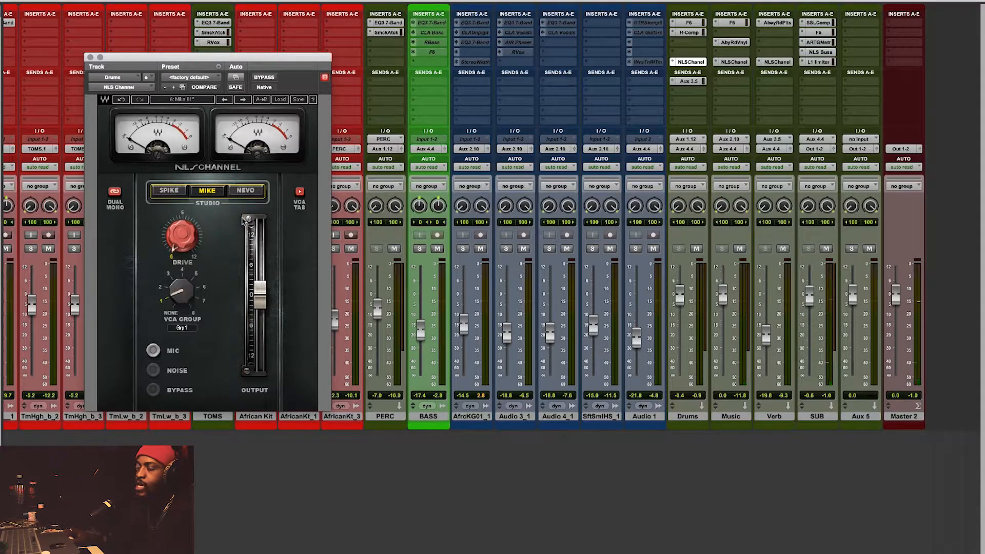
drag(187, 243, 187, 231)
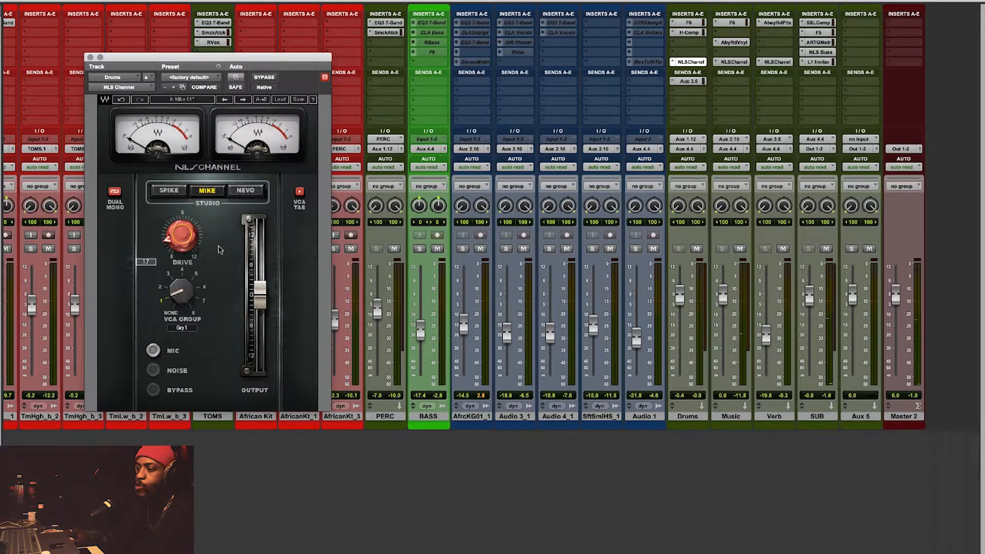
key(space)
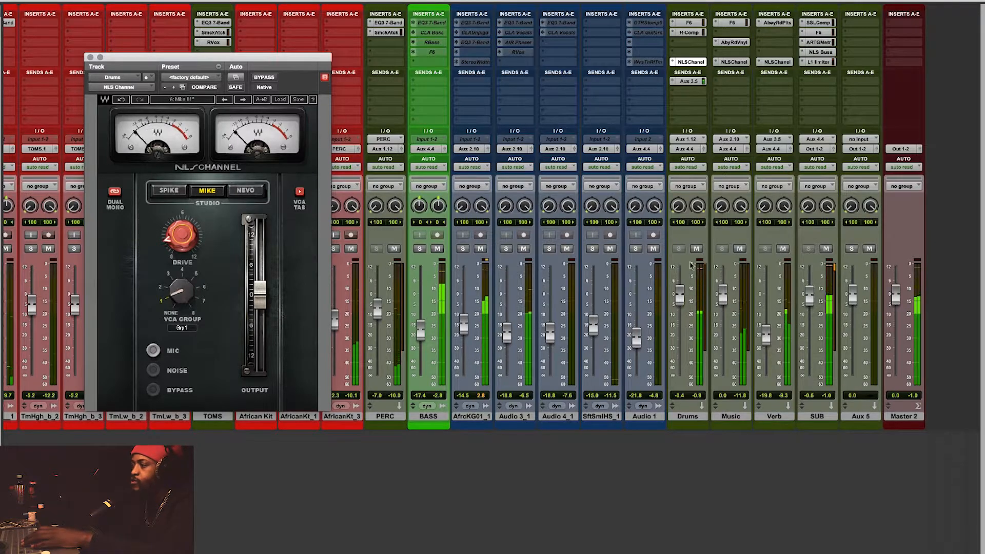
drag(185, 237, 188, 276)
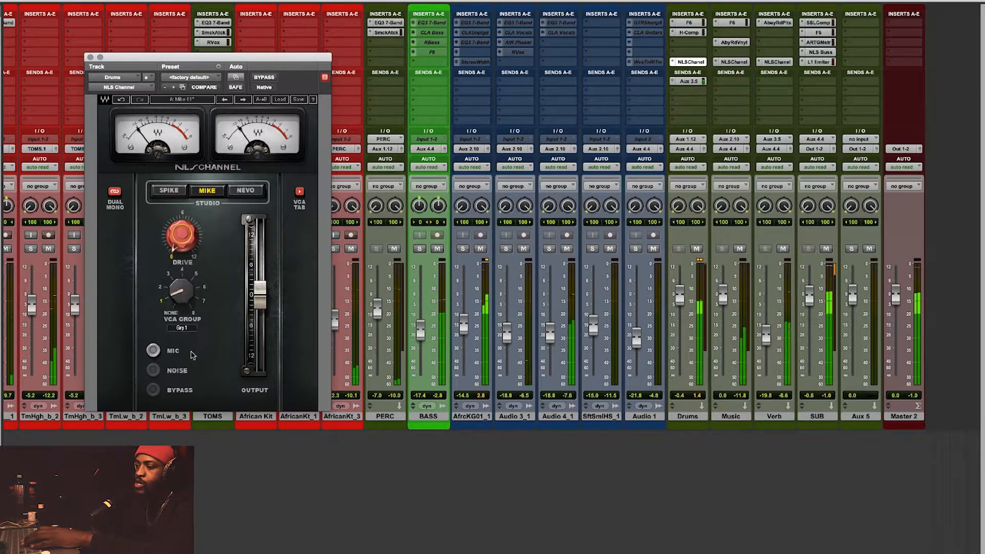
key(space)
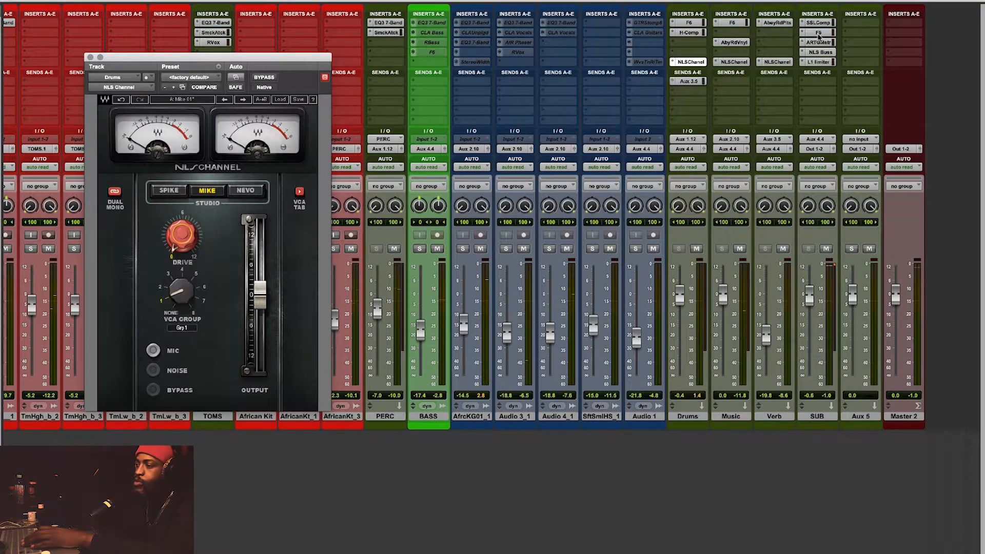
Examine the group 1 trim fader in the SUB bus NLS Buss plug-in, and close the plug-in
click(821, 52)
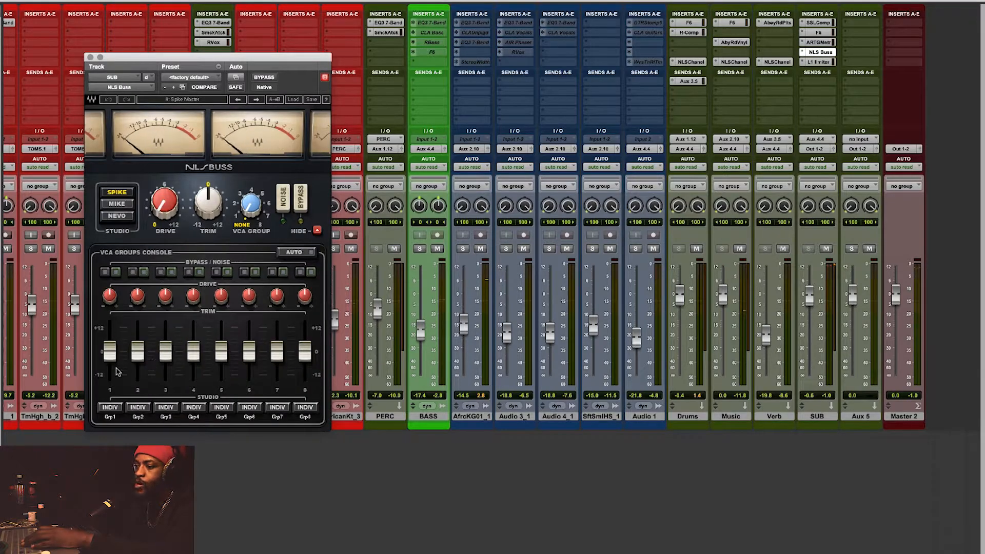
click(110, 361)
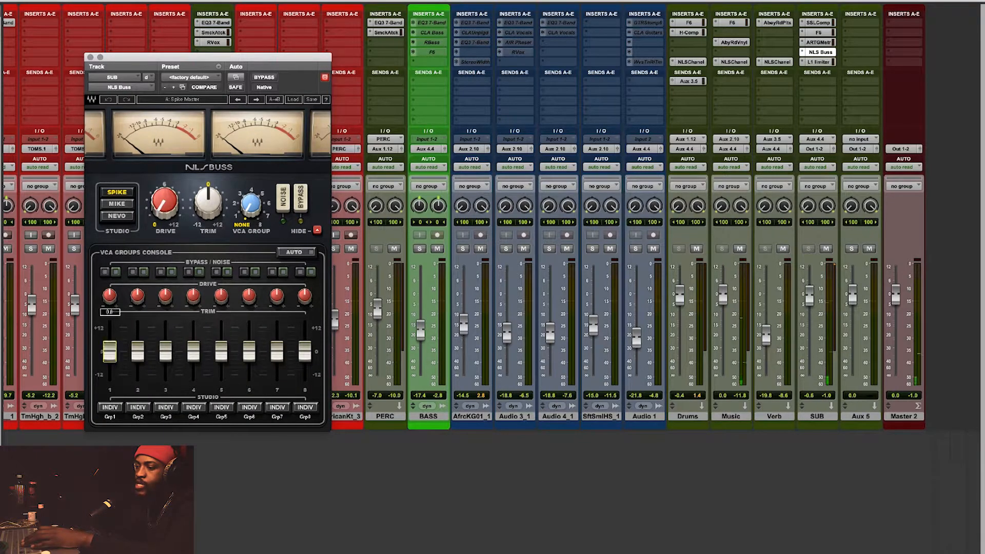
click(91, 58)
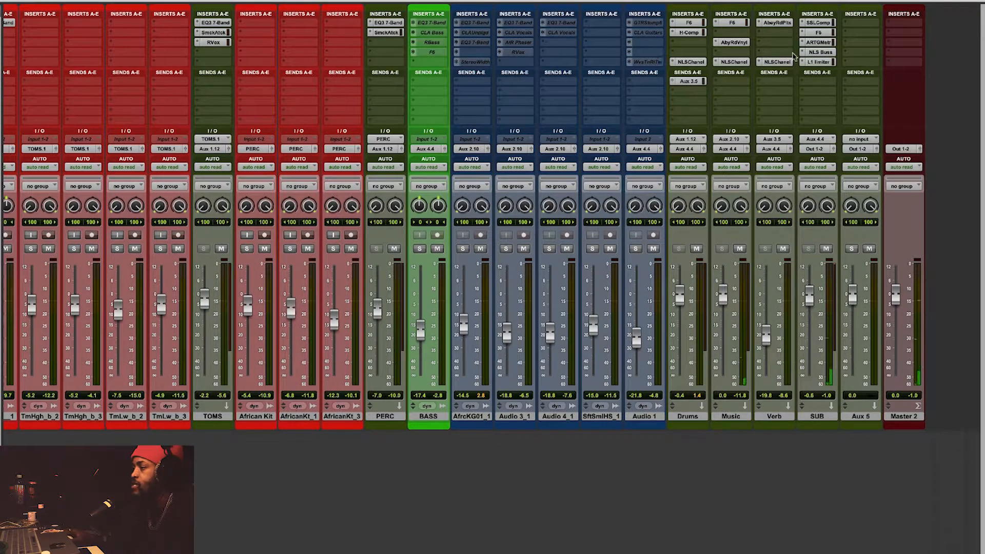
Compare the NEVO, MIKE and SPIKE studio modes in the Music bus NLS Channel, finishing on SPIKE
scroll(492, 215, left, 5)
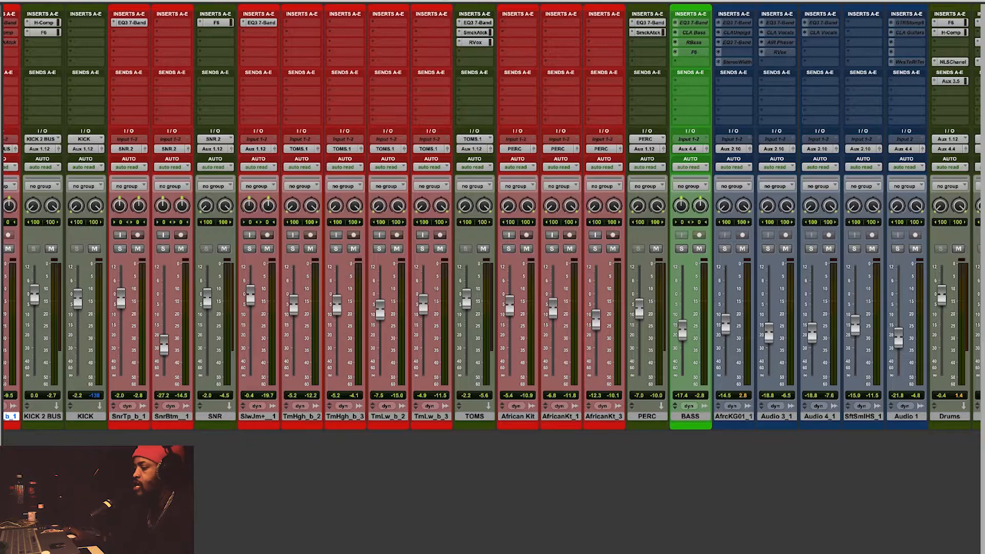
scroll(492, 216, right, 5)
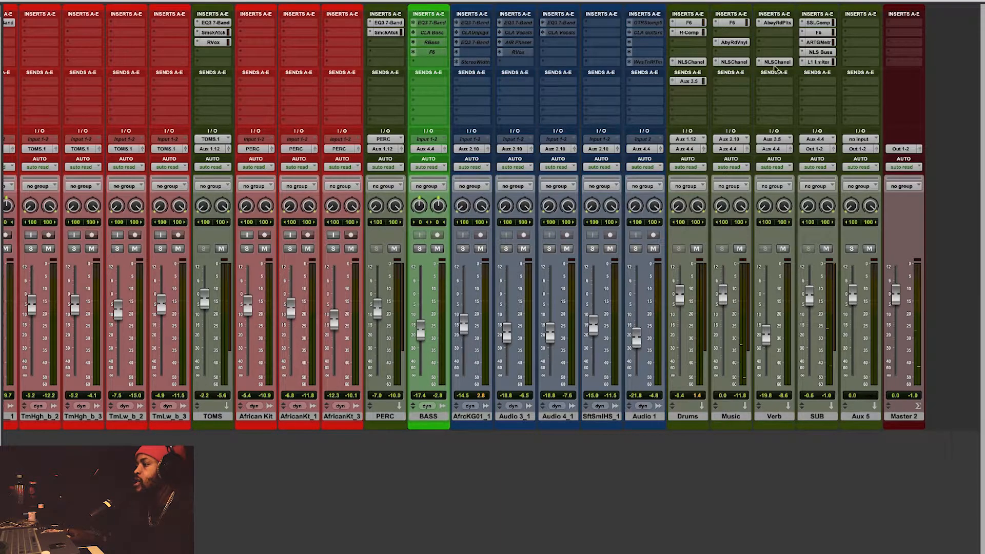
click(733, 62)
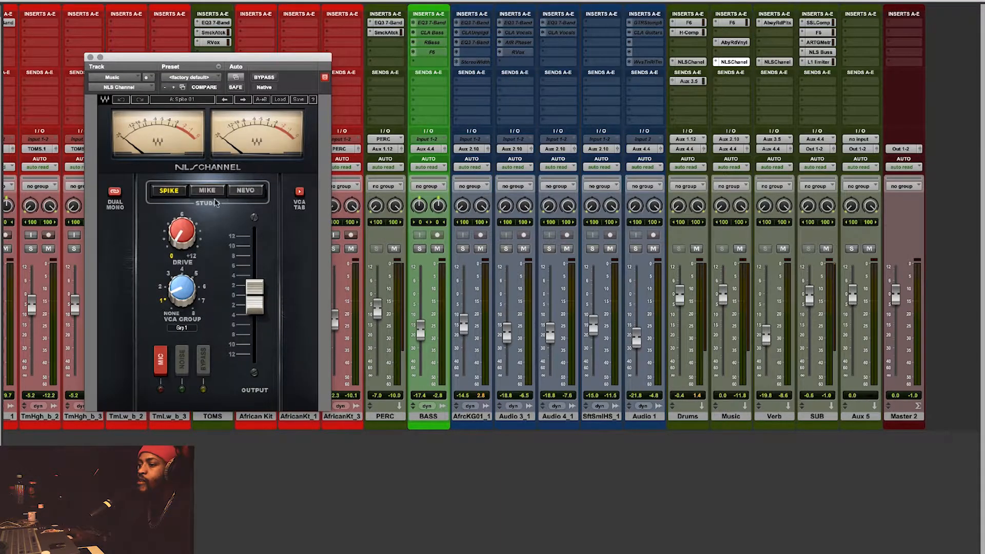
click(243, 192)
click(208, 194)
click(158, 194)
click(193, 193)
click(243, 190)
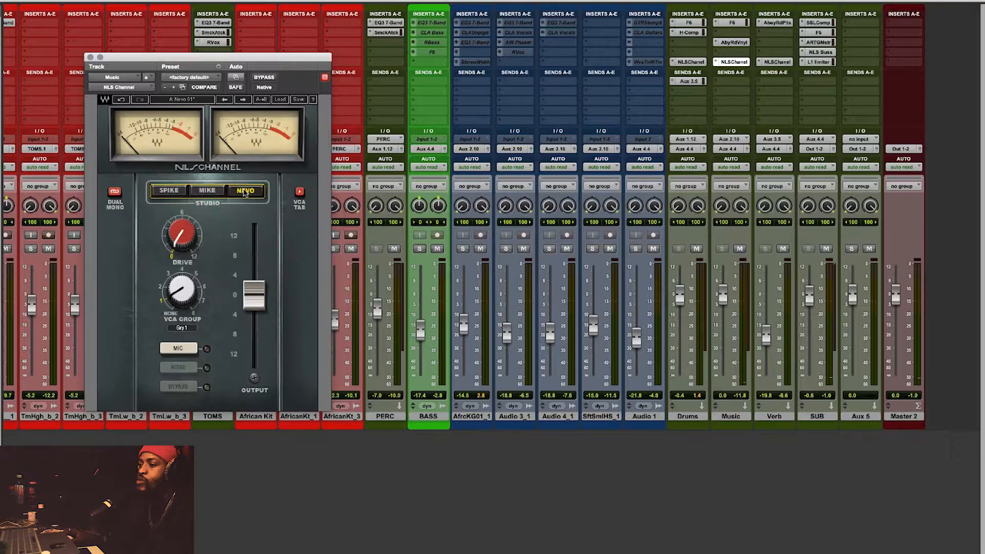
click(202, 197)
click(174, 197)
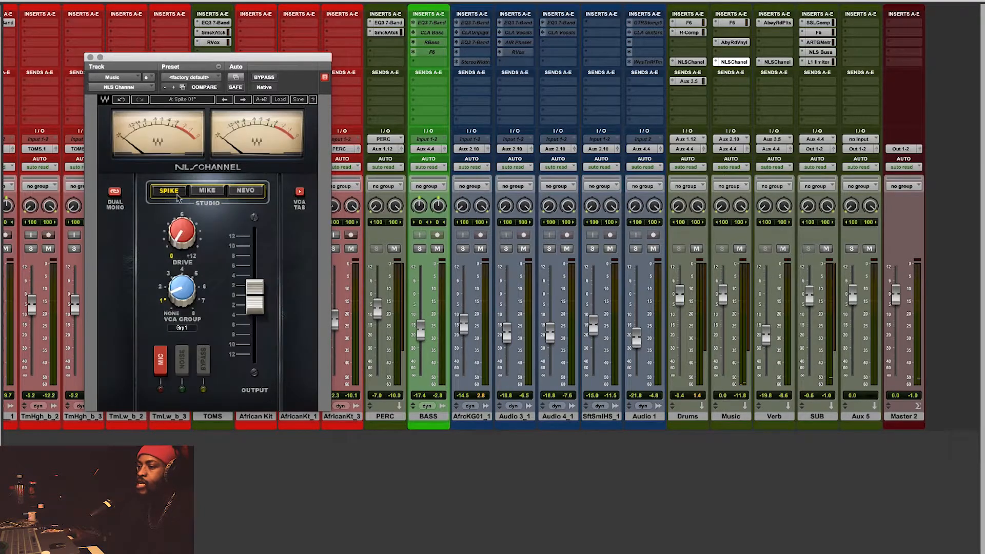
Raise the drive and output slightly in the Music bus NLS Channel, and close the plug-in
drag(185, 221, 182, 223)
drag(263, 301, 264, 293)
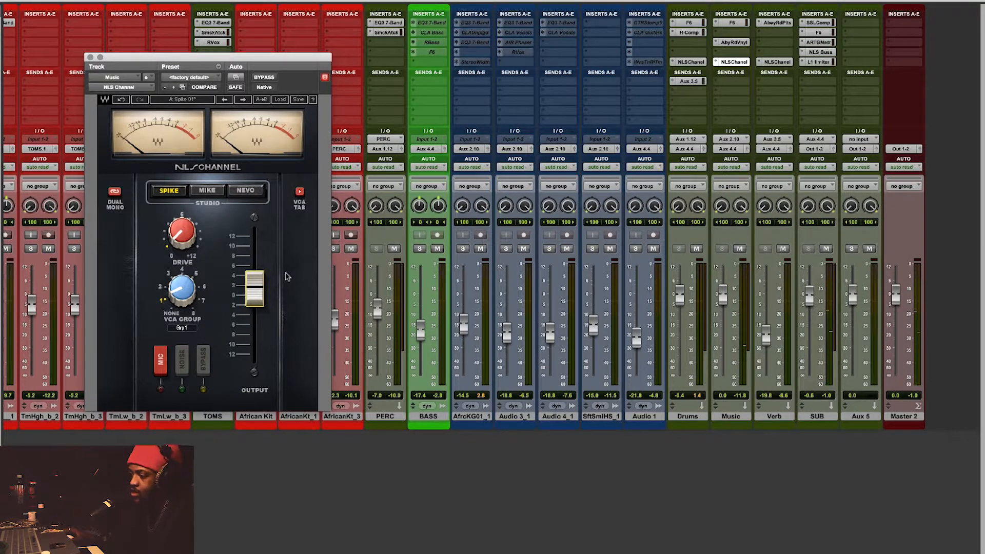
drag(120, 60, 321, 57)
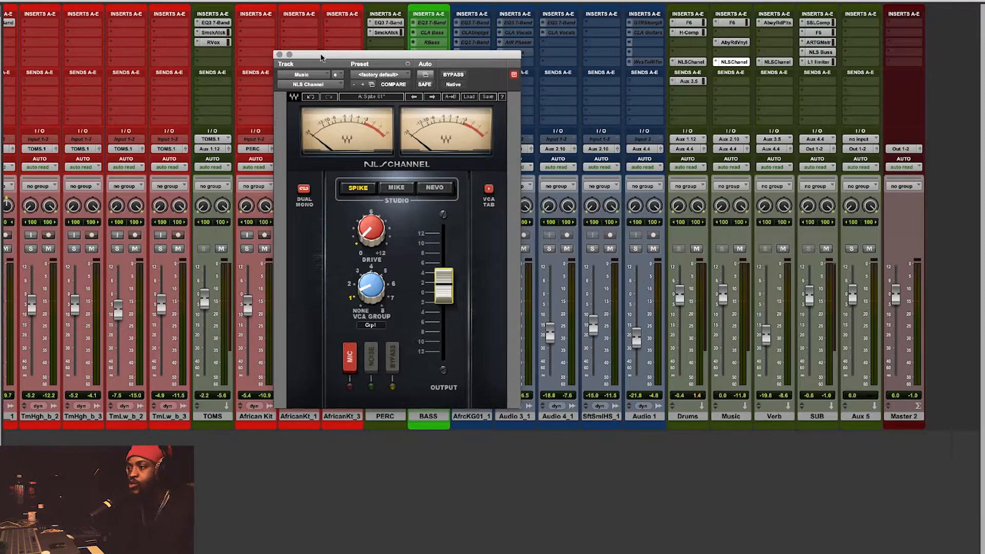
click(279, 55)
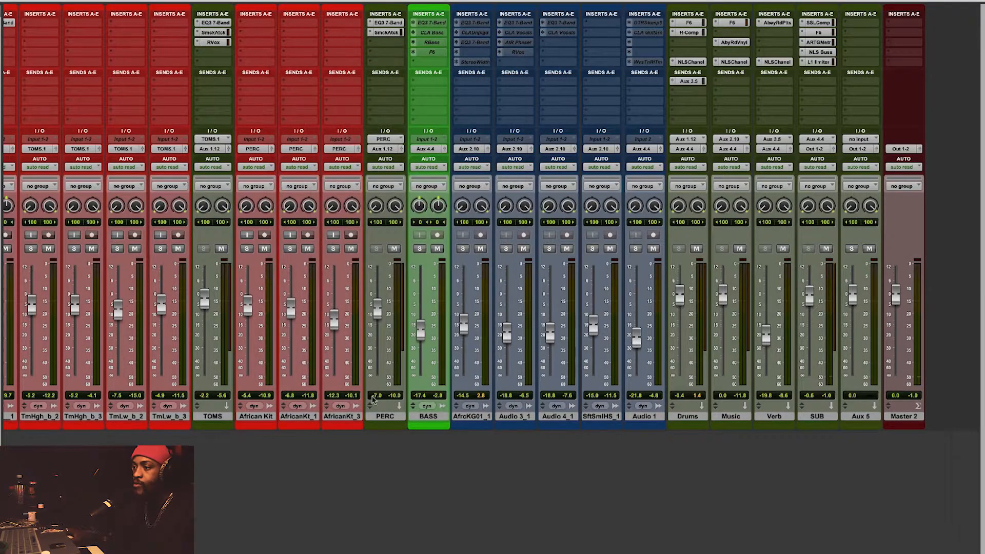
Add a send on the KICK 2 BUS track routed to the KICK bus, and close the send window
scroll(384, 410, left, 7)
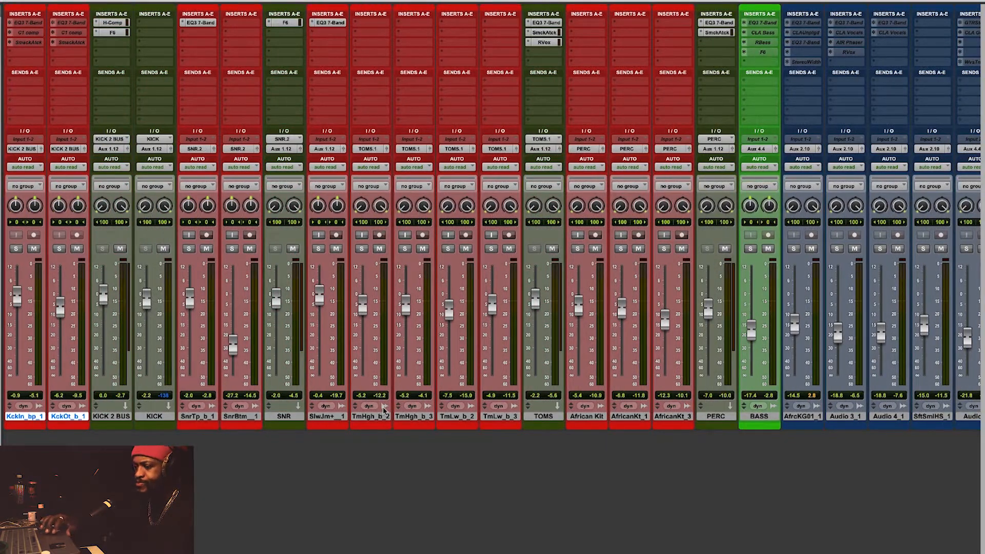
click(127, 417)
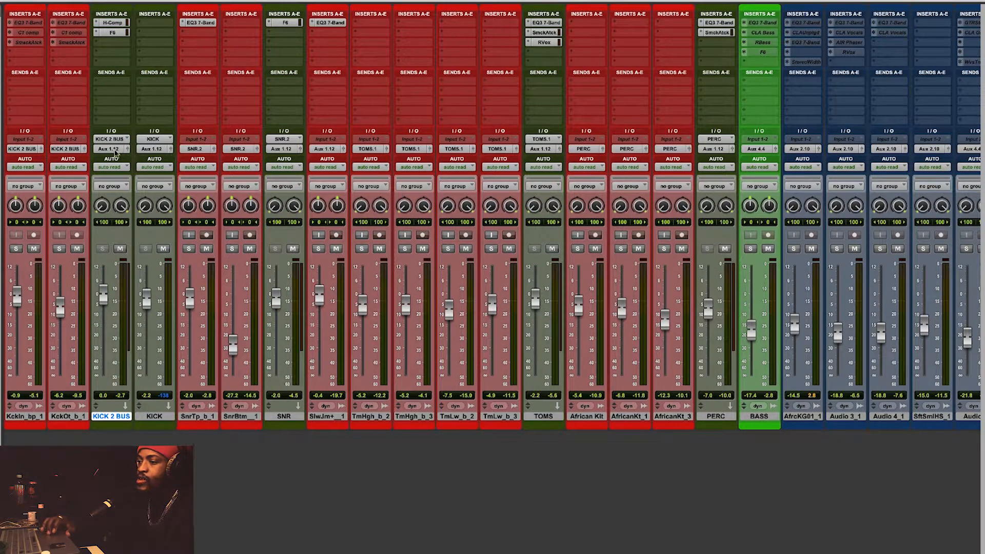
click(115, 83)
mouse_move(139, 133)
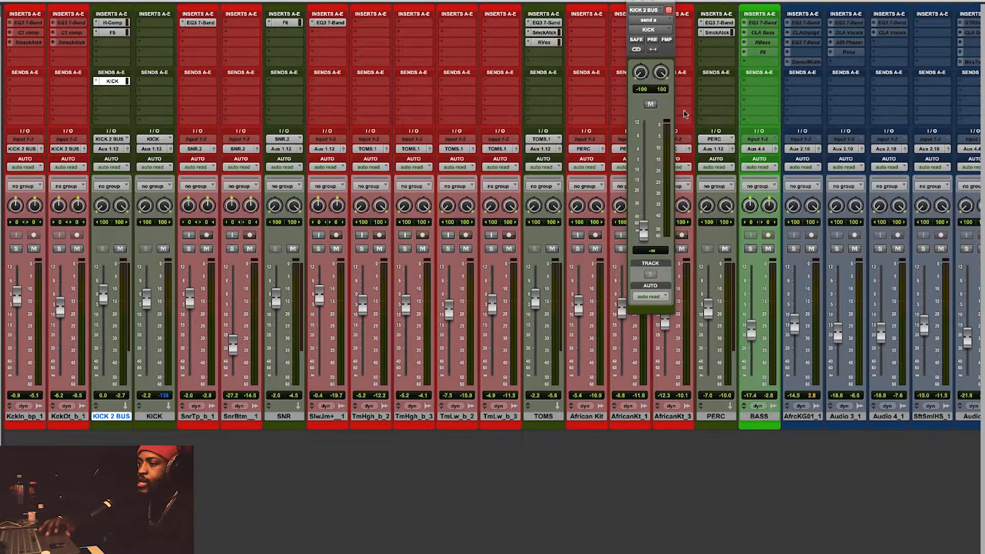
click(631, 1)
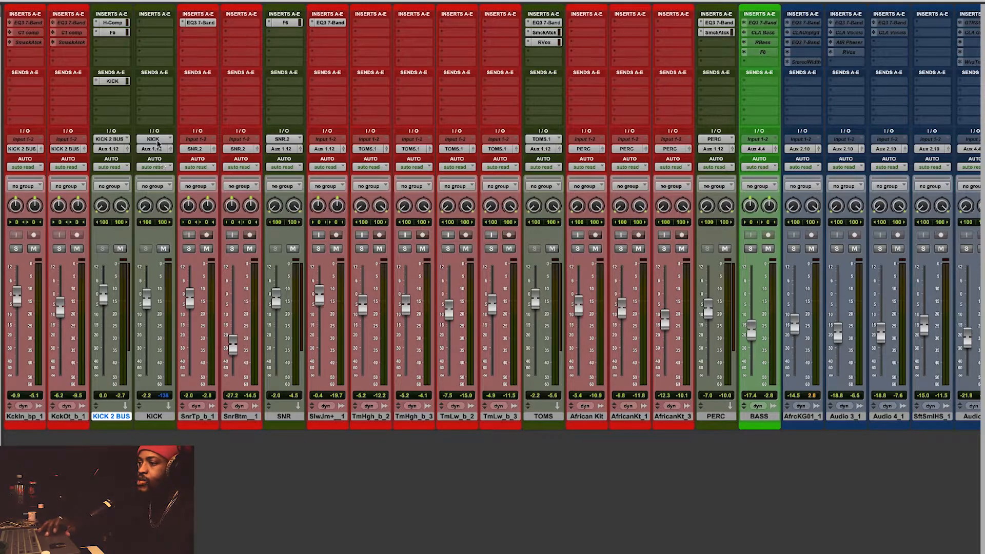
Play the mix with the KckIn and KckOt tracks soloed, and open the KICK 2 BUS send to KICK
click(16, 248)
click(59, 248)
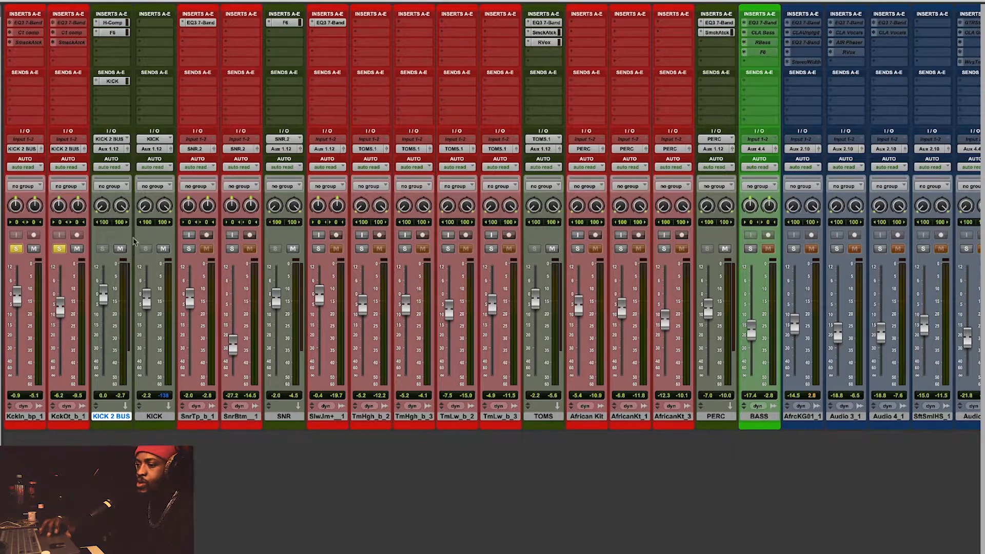
key(space)
click(112, 81)
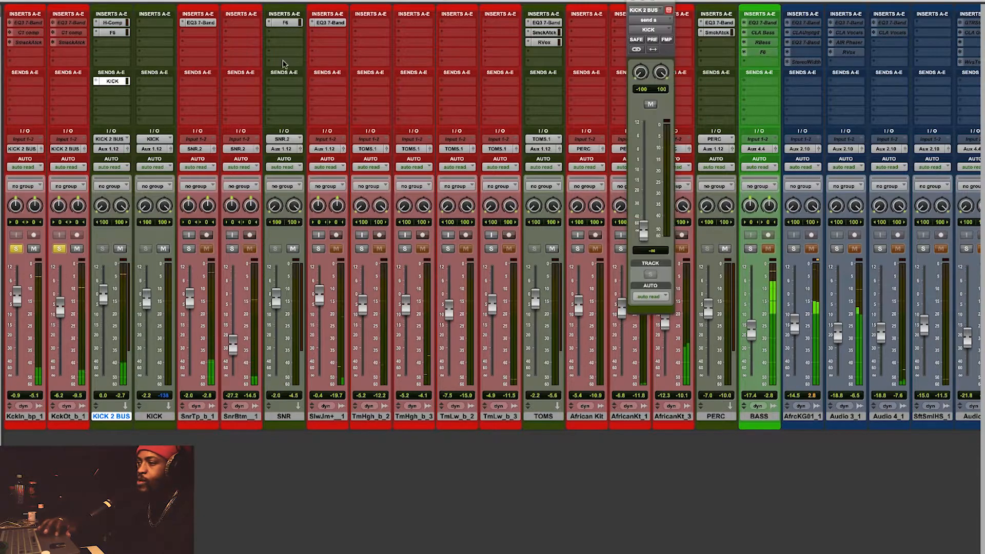
Insert a stereo multichannel Dyn3 Compressor/Limiter in the first insert slot of the KICK track
click(153, 24)
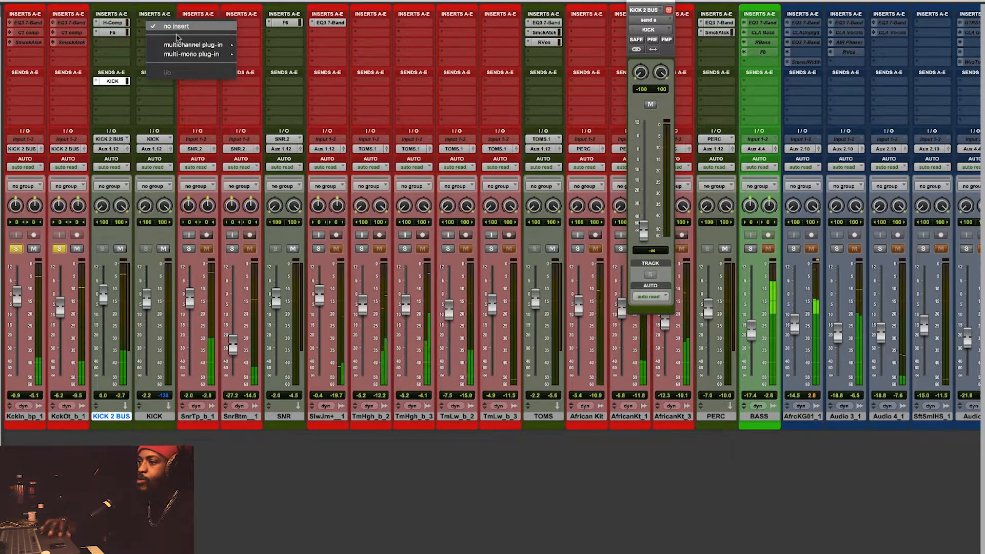
mouse_move(195, 44)
mouse_move(297, 57)
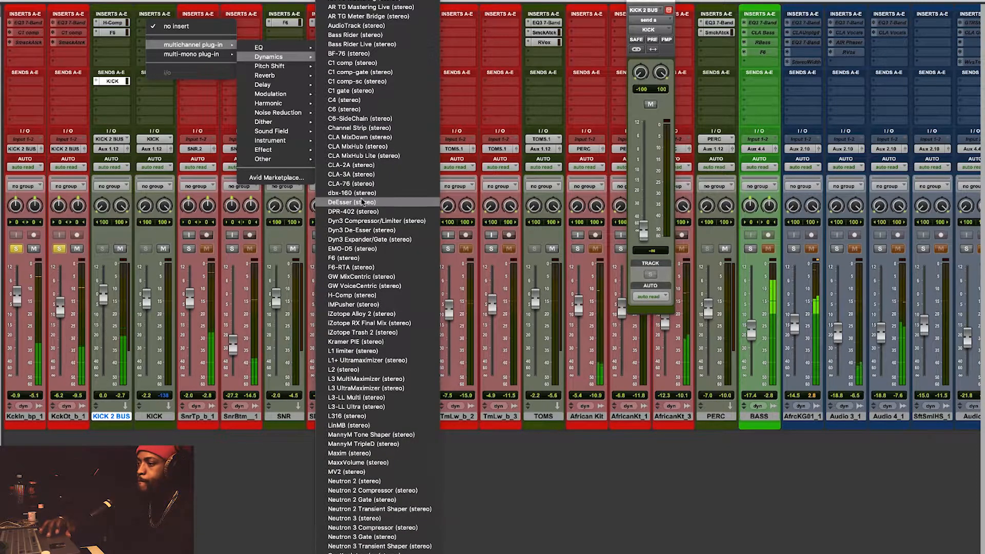
click(393, 221)
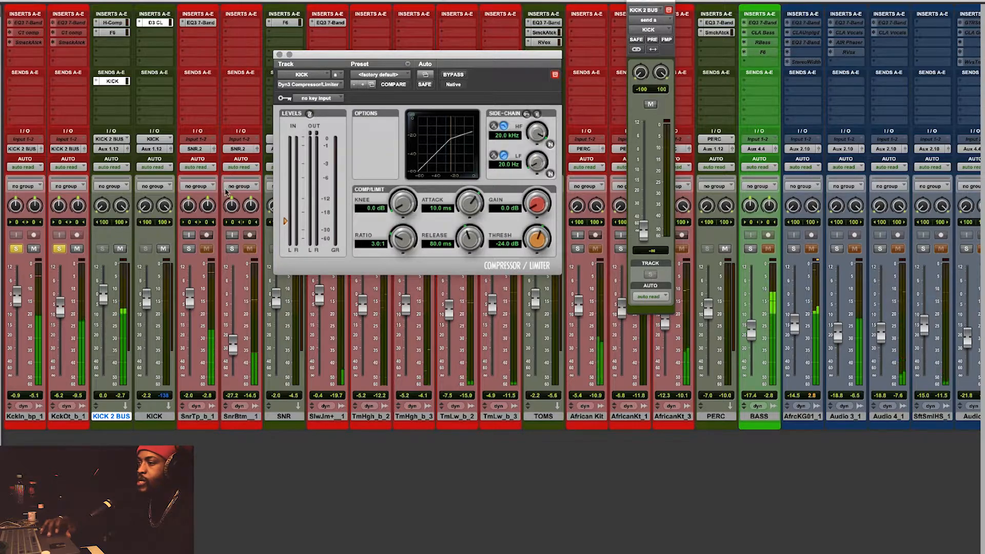
Raise the KICK 2 BUS send level to +1.1 dB, and lower the KICK track fader to -7.8 dB
drag(643, 231, 643, 146)
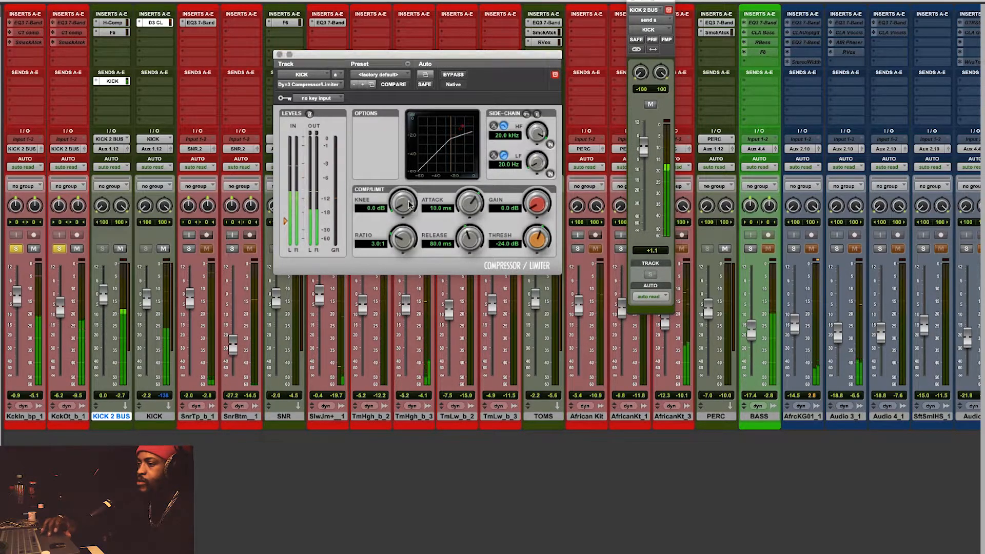
click(565, 250)
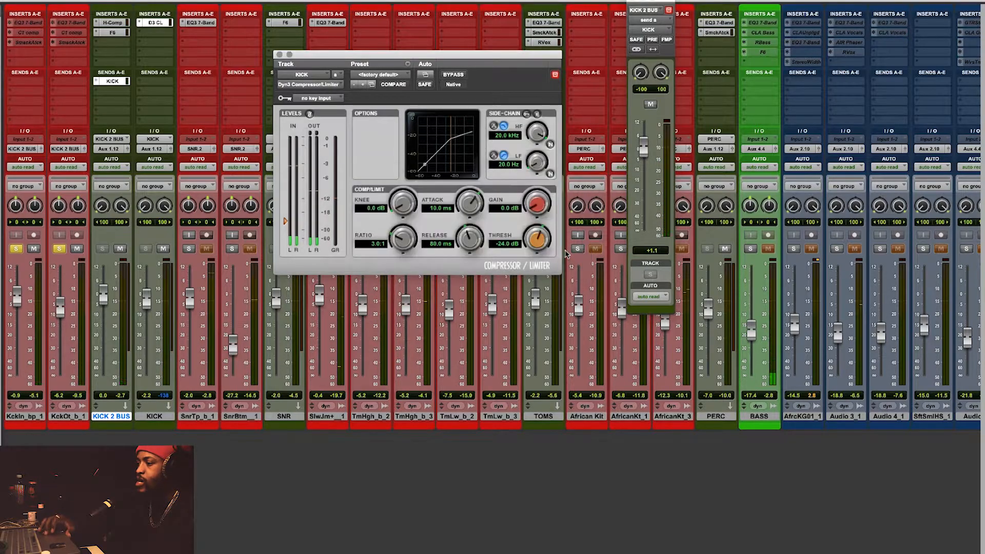
drag(146, 299, 148, 320)
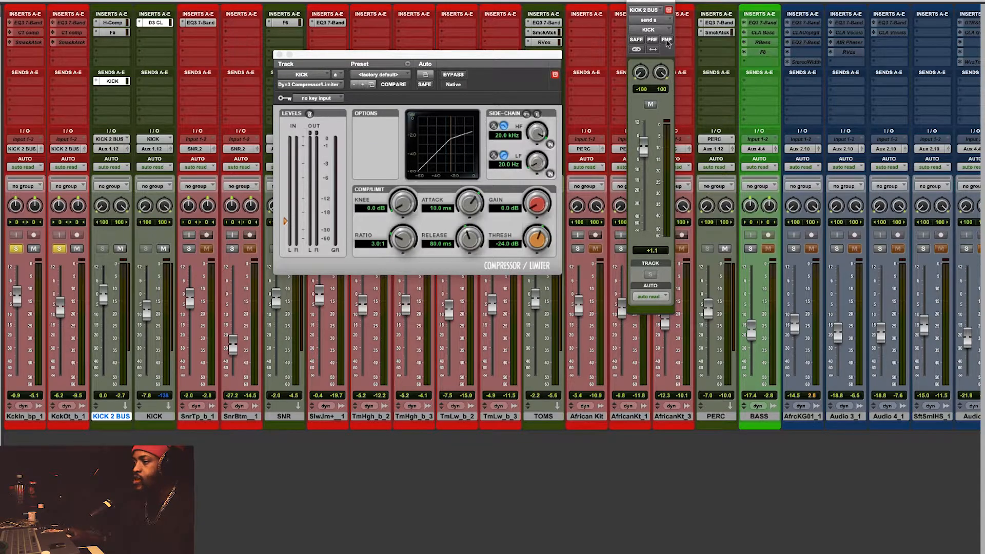
click(653, 39)
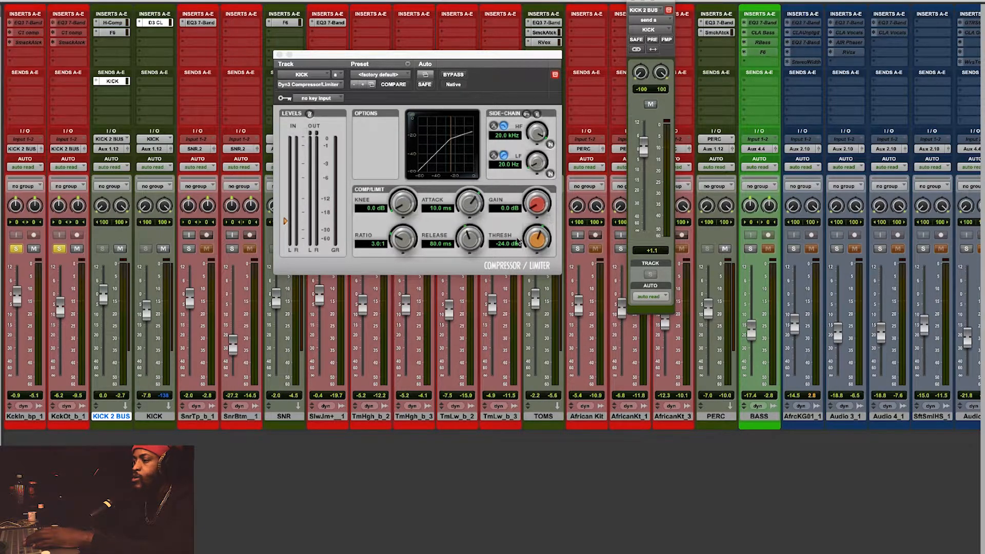
Play the mix and compare the parallel kick with the Compressor/Limiter bypassed and active, then stop playback
key(space)
click(454, 76)
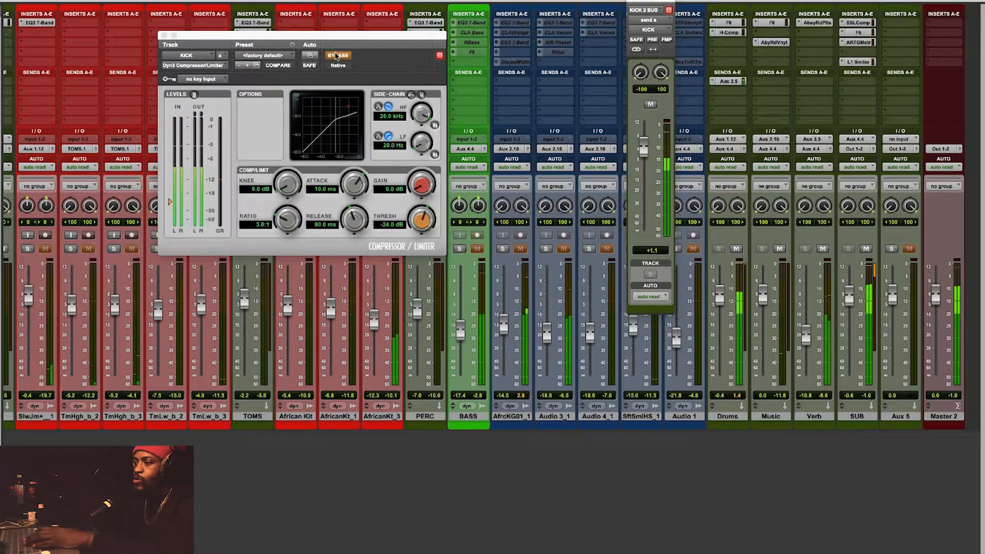
click(336, 56)
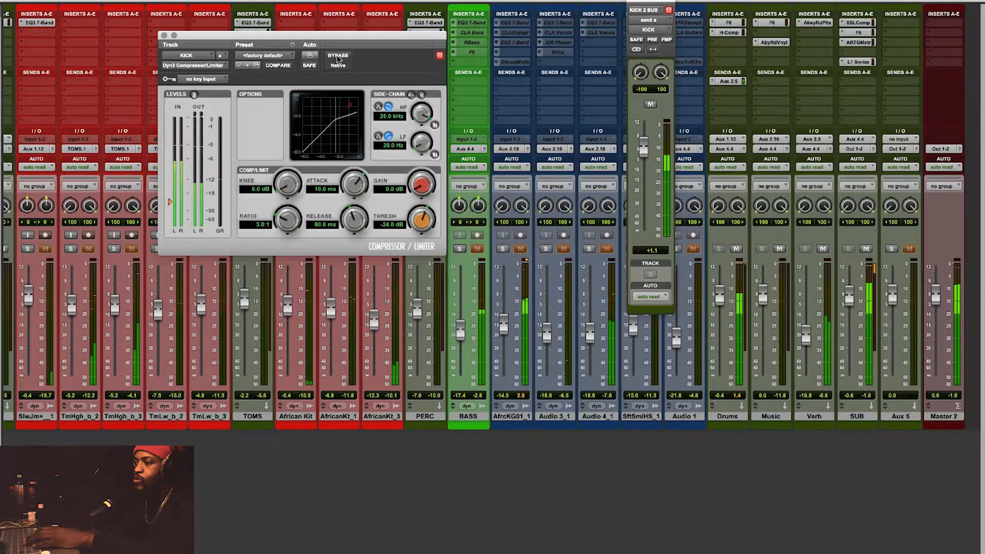
key(space)
Lower the KICK track fader to -9.7 dB, and reposition the compressor window over the mixer
drag(308, 35, 651, 188)
scroll(491, 216, left, 7)
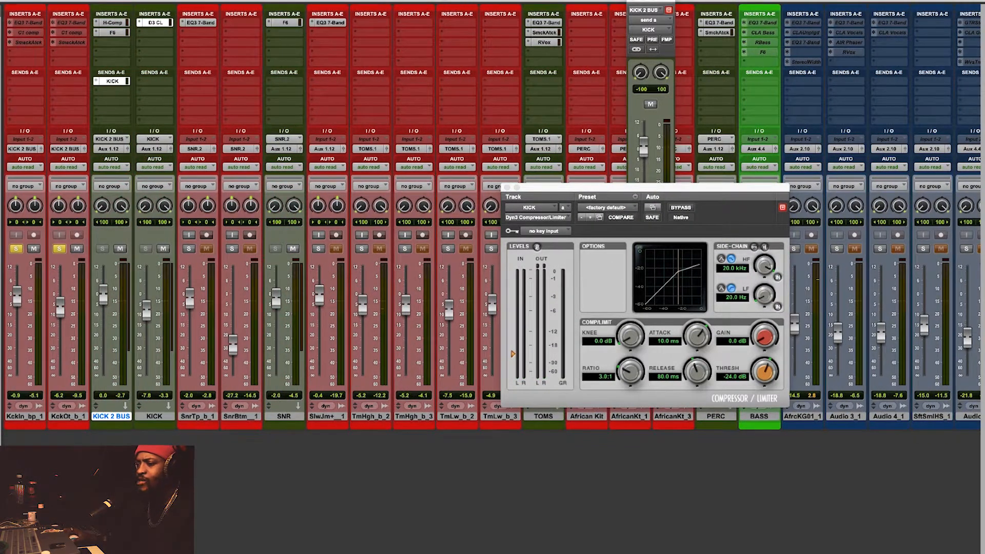
drag(143, 303, 144, 309)
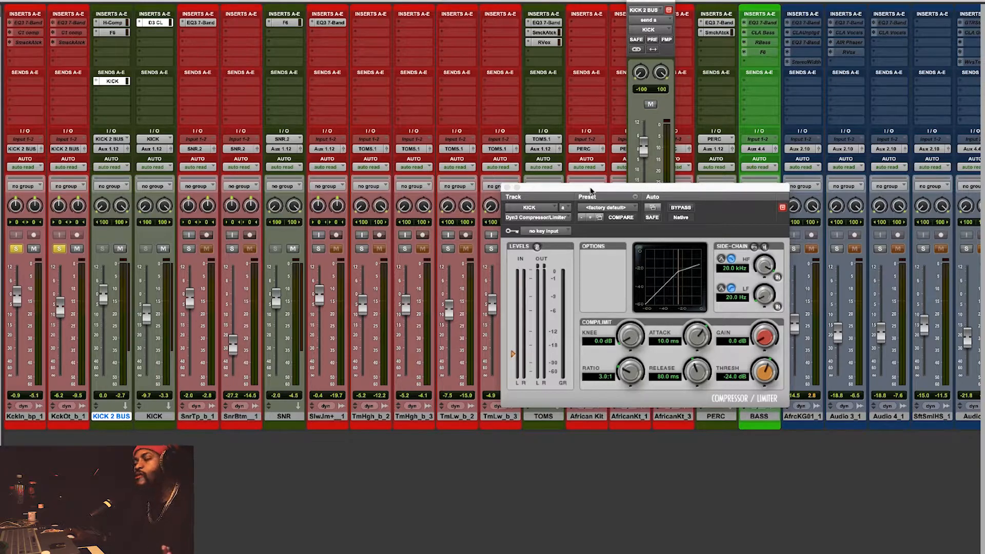
drag(590, 191, 433, 193)
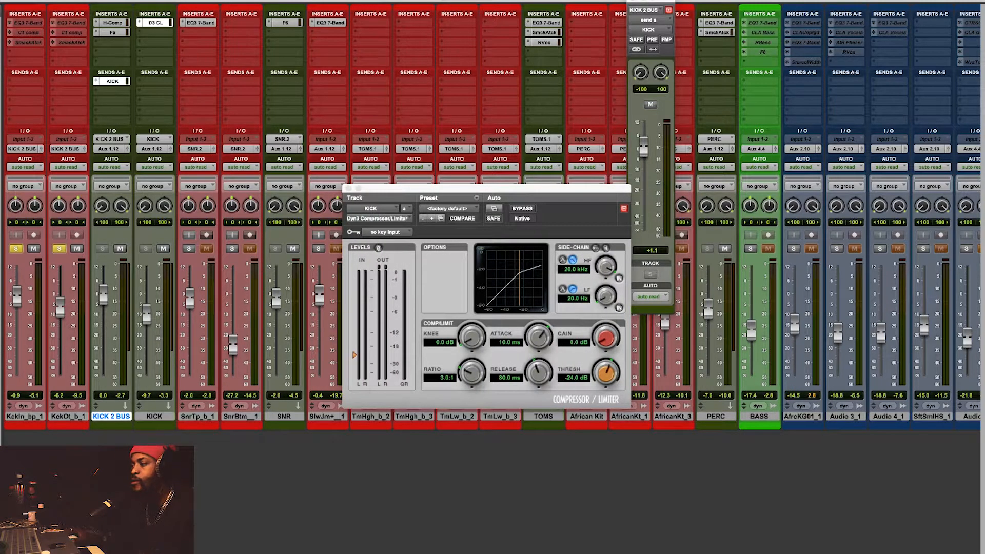
Open the Abbey Road Plates reverb on the Verb track, and move its window clear of the mixer channels
scroll(491, 216, right, 8)
click(629, 2)
click(771, 23)
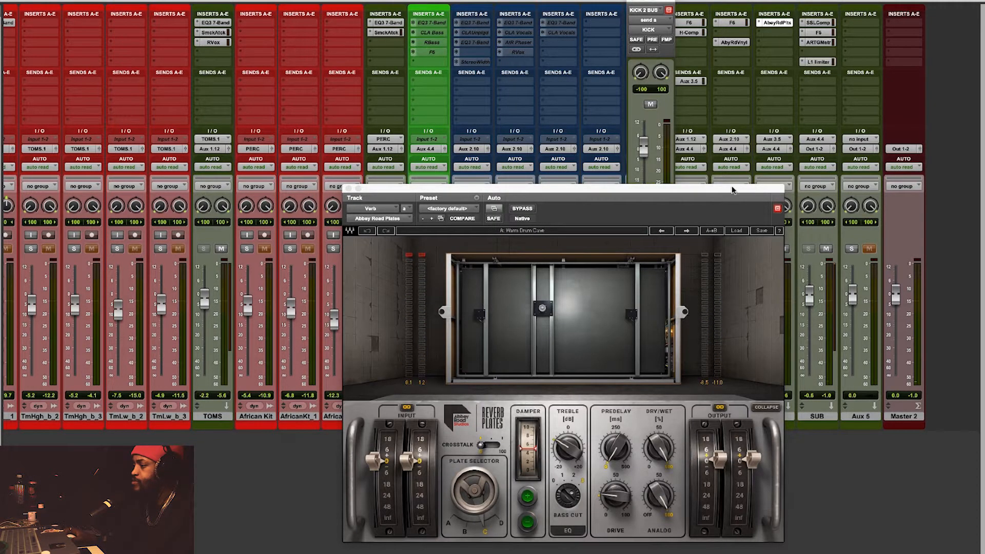
drag(731, 188, 530, 446)
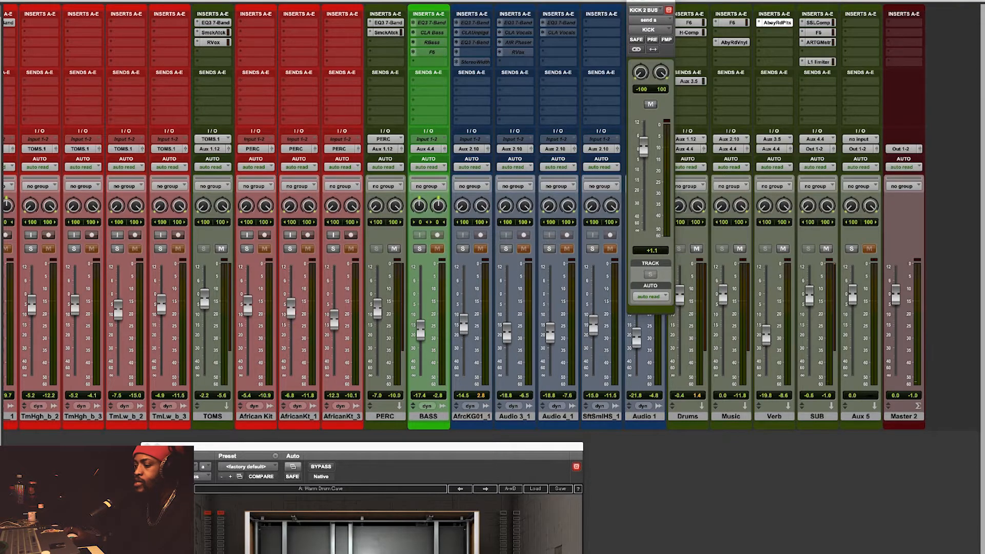
Open the Aux 3.5 send on the Drums bus, and bring the reverb plug-in window back into view
scroll(479, 308, left, 8)
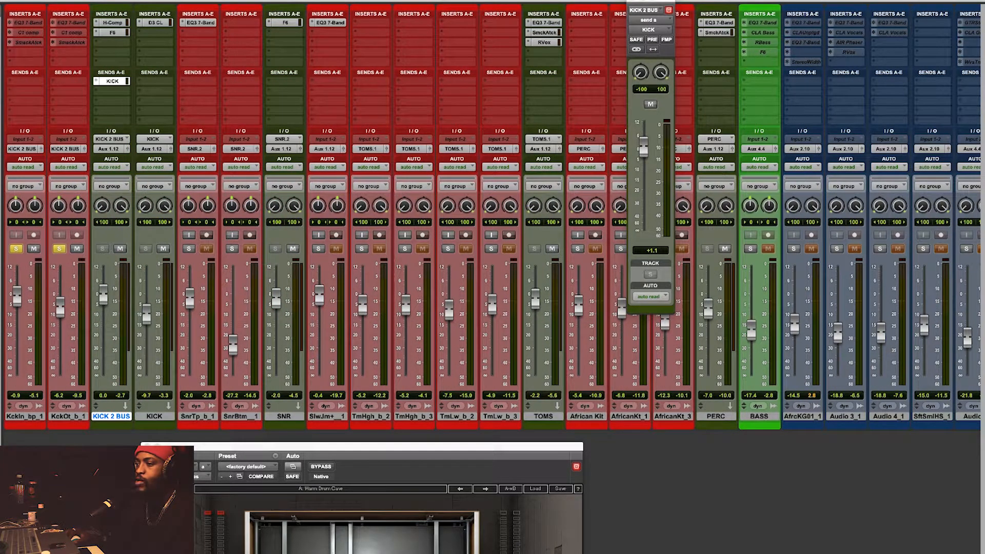
scroll(491, 300, right, 8)
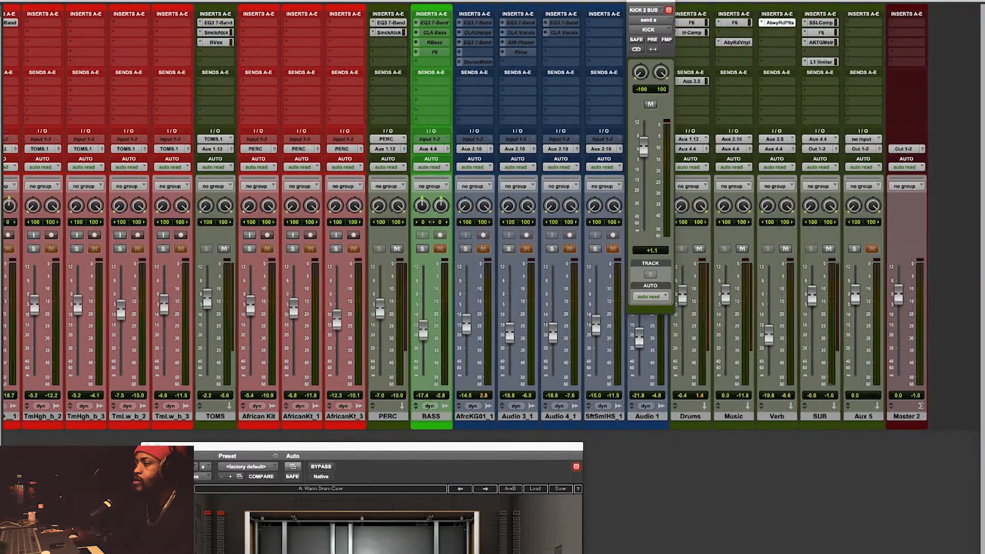
scroll(733, 100, left, 1)
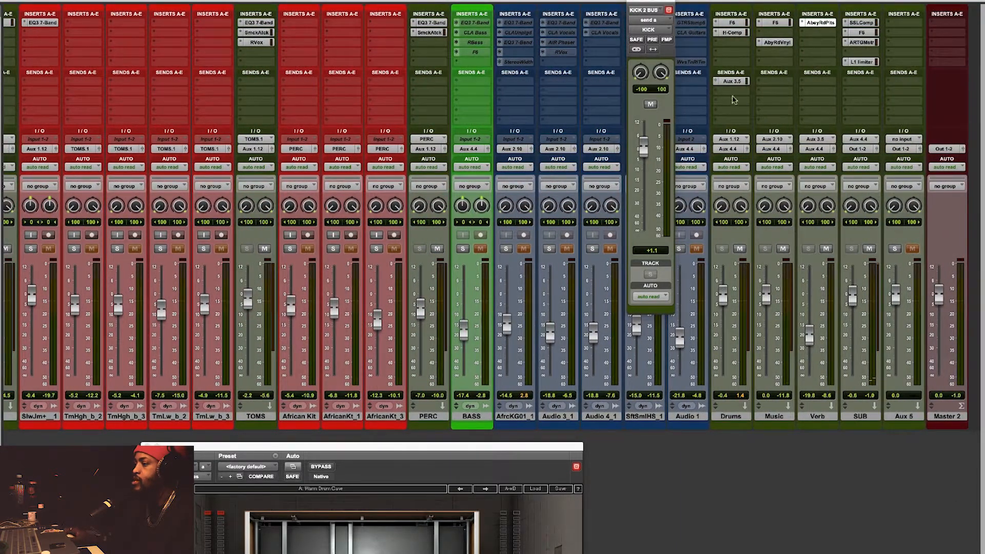
click(735, 82)
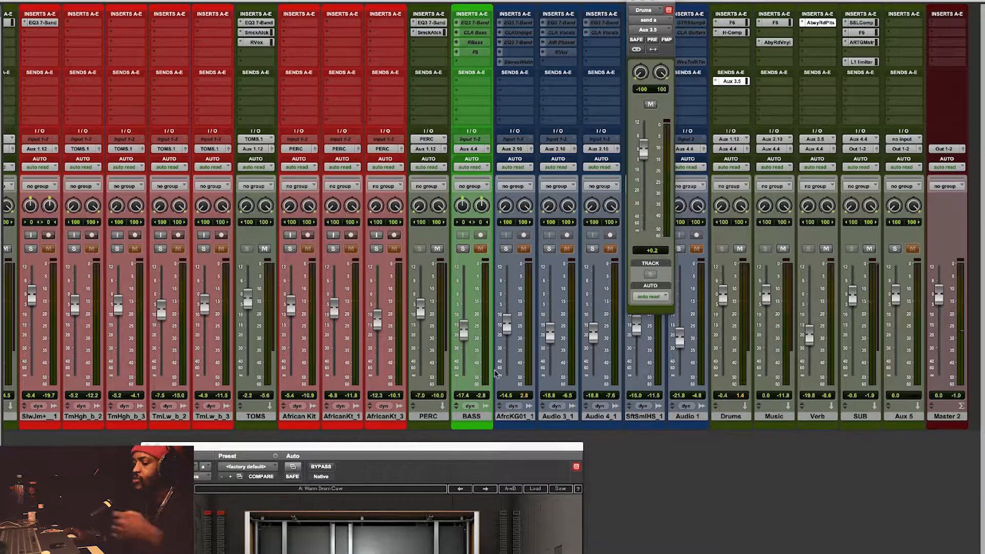
drag(448, 449, 433, 280)
Play the mix, comparing the Verb track muted and unmuted, with its fader lowered to -23.9 dB
key(space)
click(826, 249)
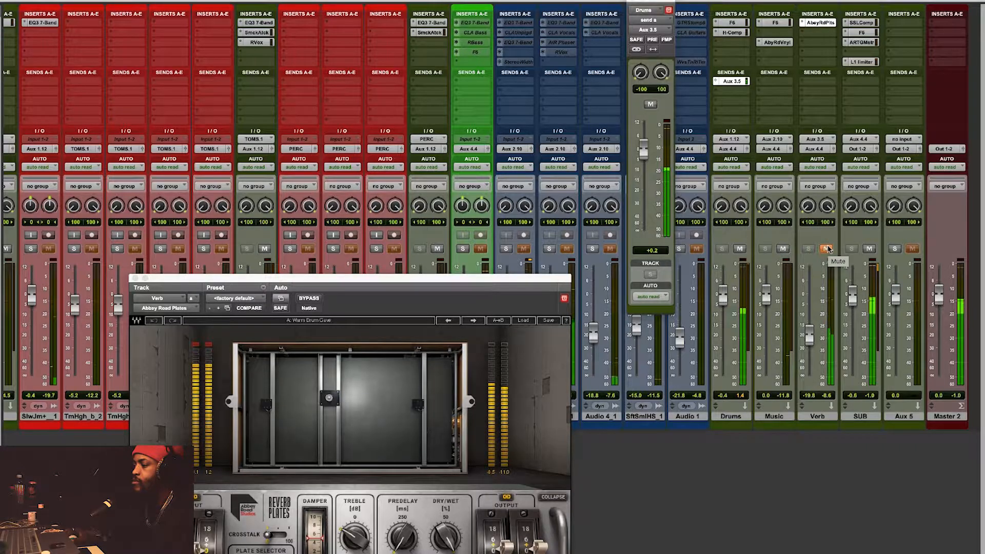
click(826, 249)
drag(809, 336, 808, 353)
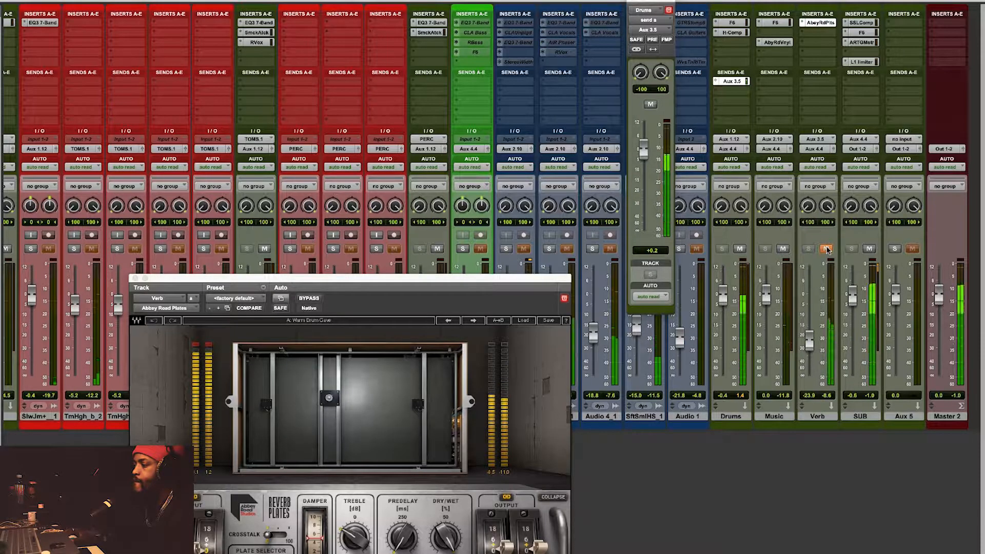
click(826, 249)
click(826, 249)
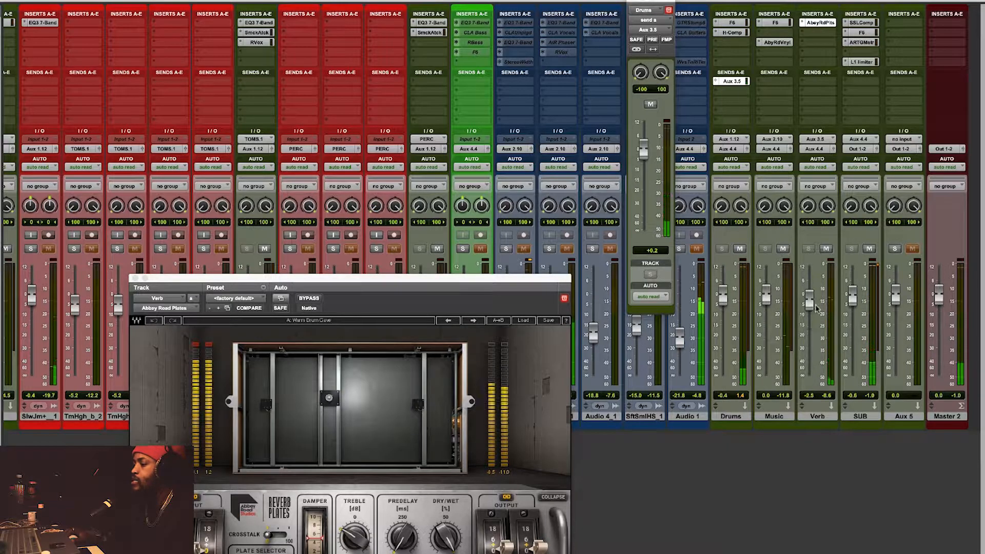
Raise the Verb fader to +0.4 dB and lower the Drums reverb send to -28.1 dB, closing the reverb plug-in
drag(810, 341, 816, 289)
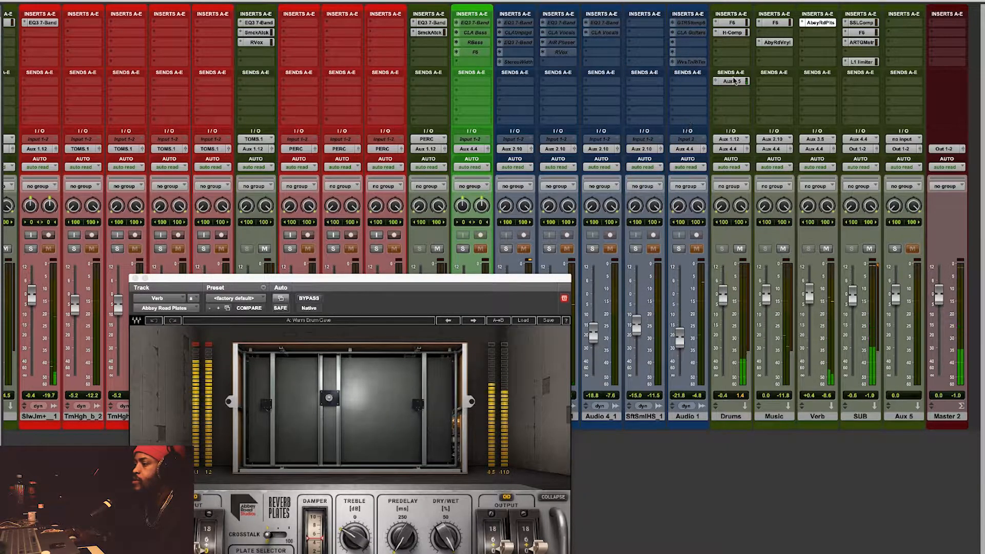
drag(642, 149, 646, 204)
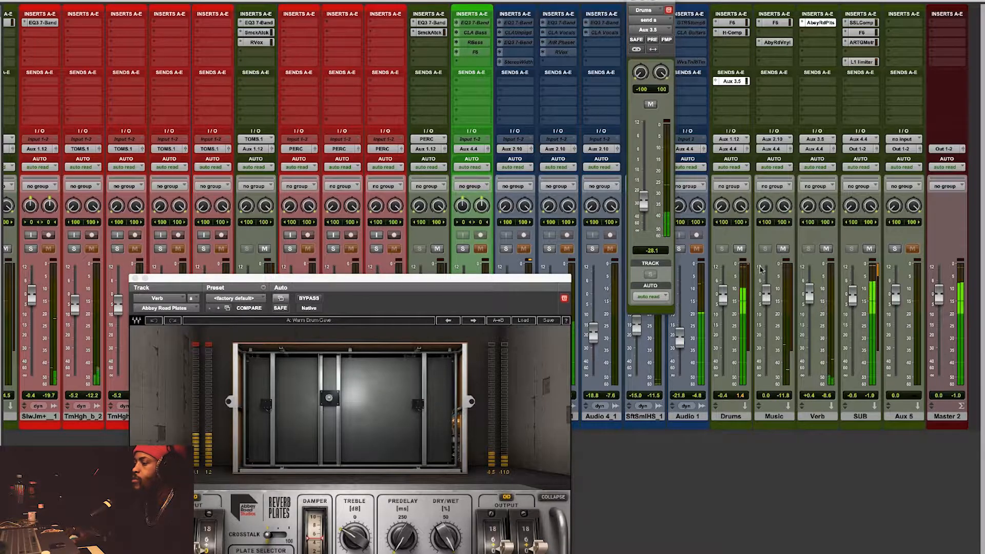
click(135, 279)
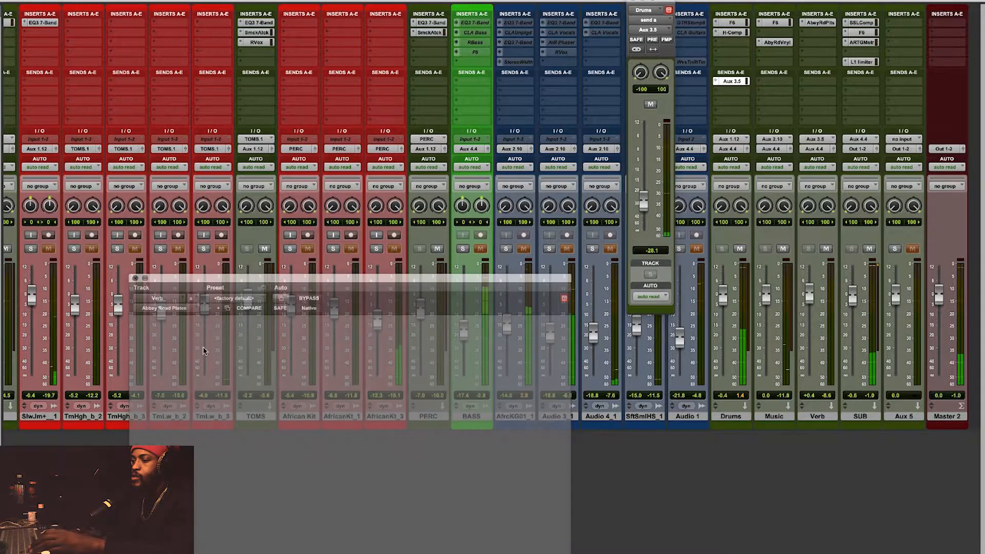
Clear the solos on the KckIn and KckOt tracks so the whole mix plays
scroll(492, 238, left, 10)
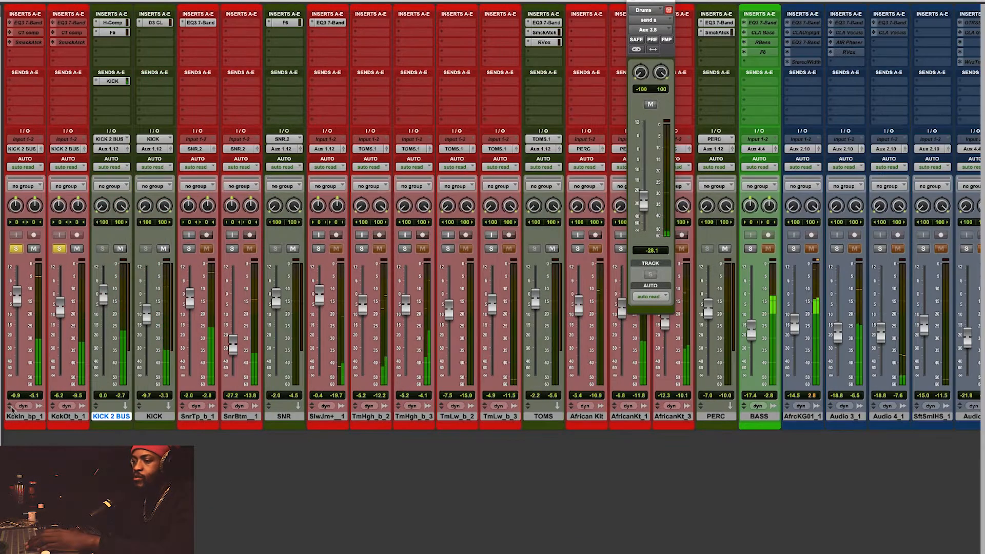
alt+click(59, 250)
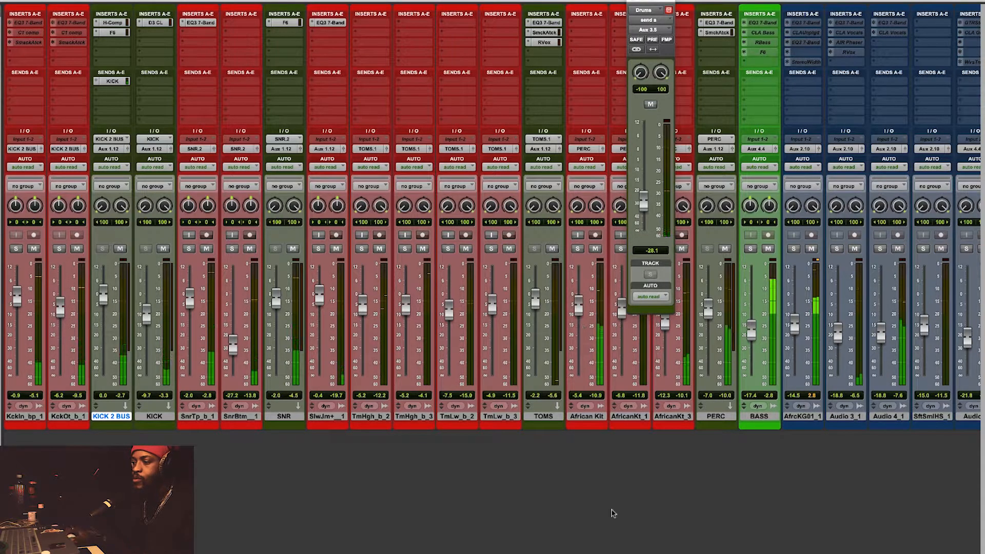
Set the Drums bus Aux 3.5 send level to -21.4 dB, and close the send window
scroll(491, 300, right, 10)
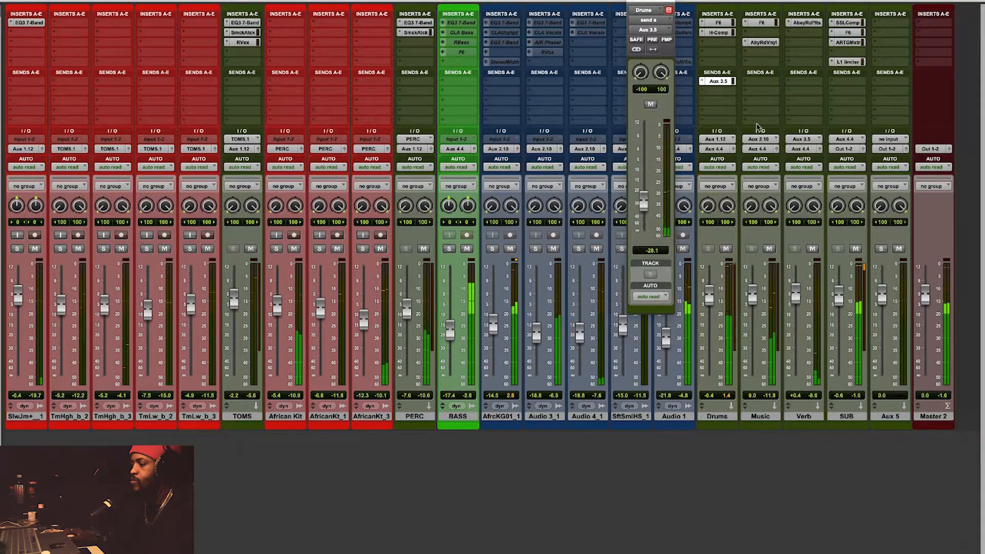
mouse_move(644, 203)
mouse_down()
mouse_move(643, 189)
mouse_move(646, 202)
mouse_up()
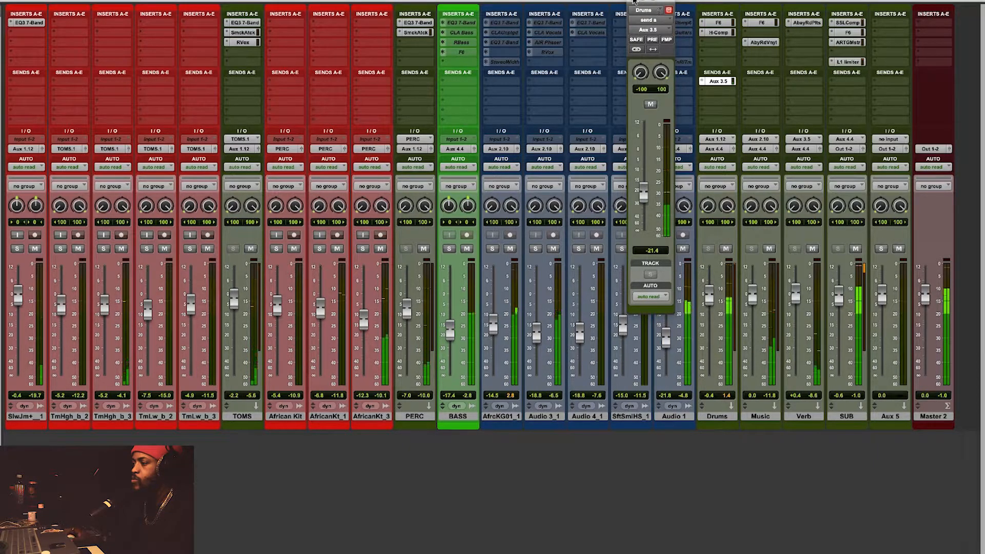
click(633, 2)
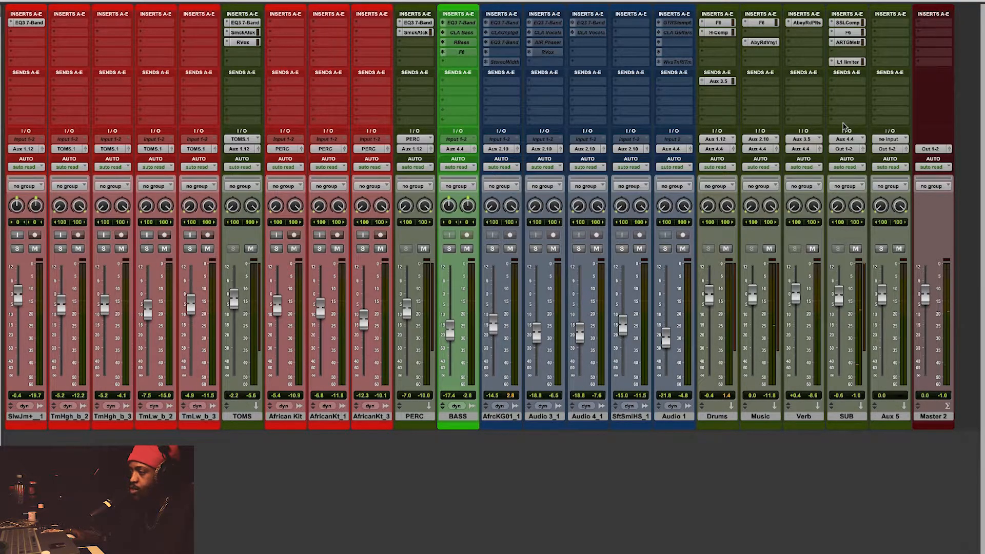
Lower the TOMS bus fader to -5.4 dB
scroll(491, 218, left, 7)
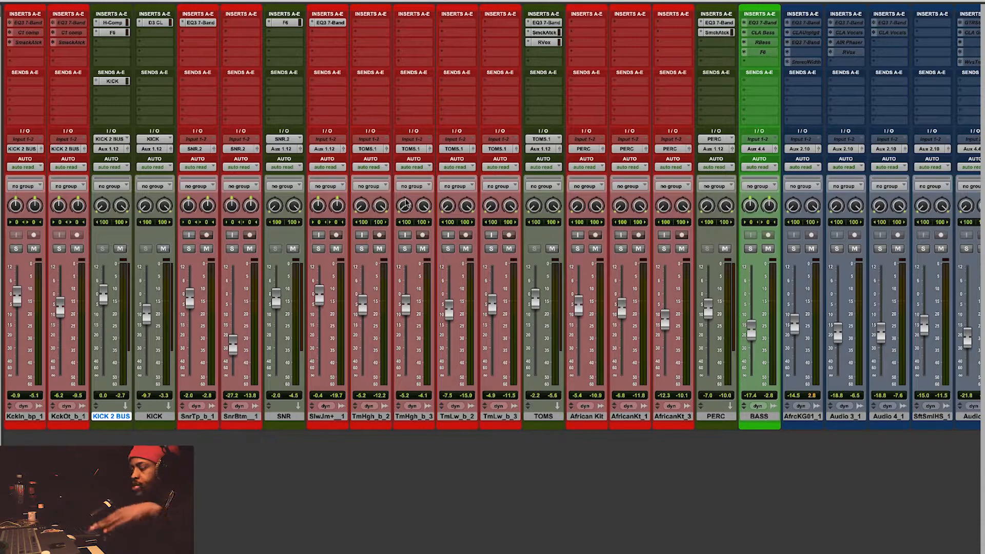
drag(535, 296, 535, 305)
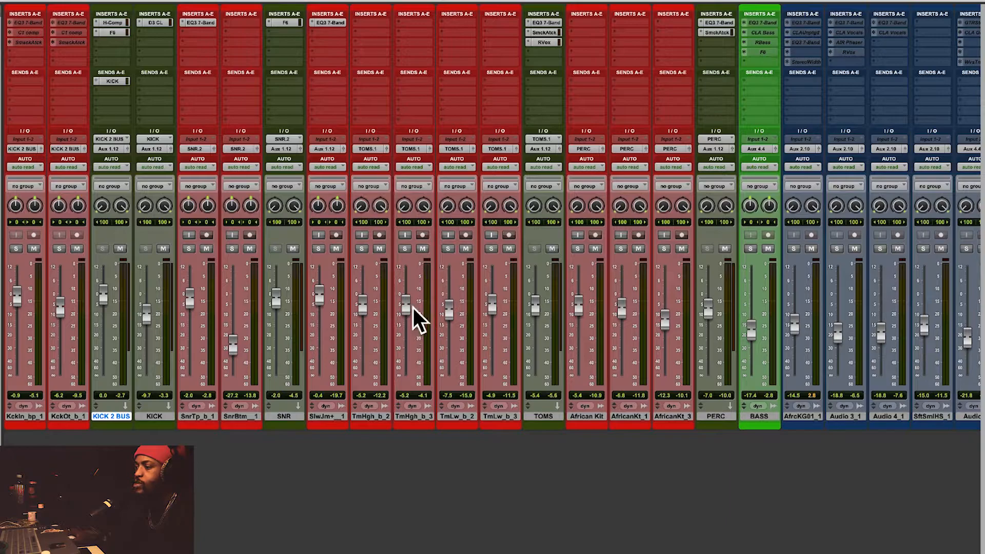